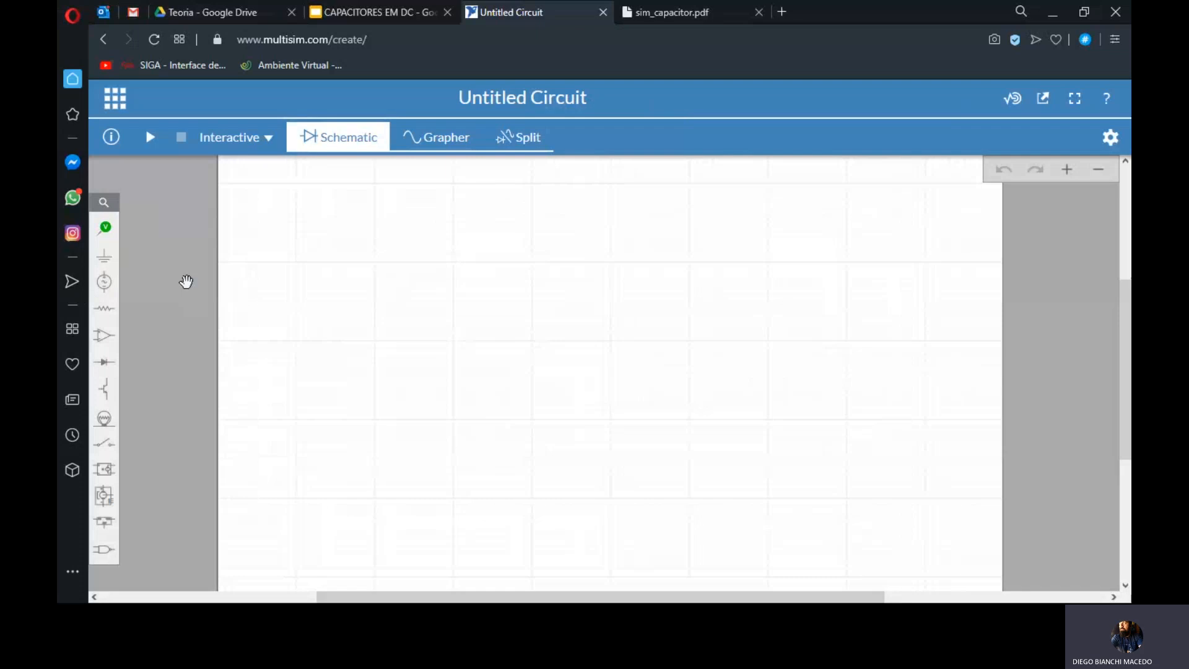
# - Place a DC voltage source on the empty schematic
pyautogui.click(100, 287)
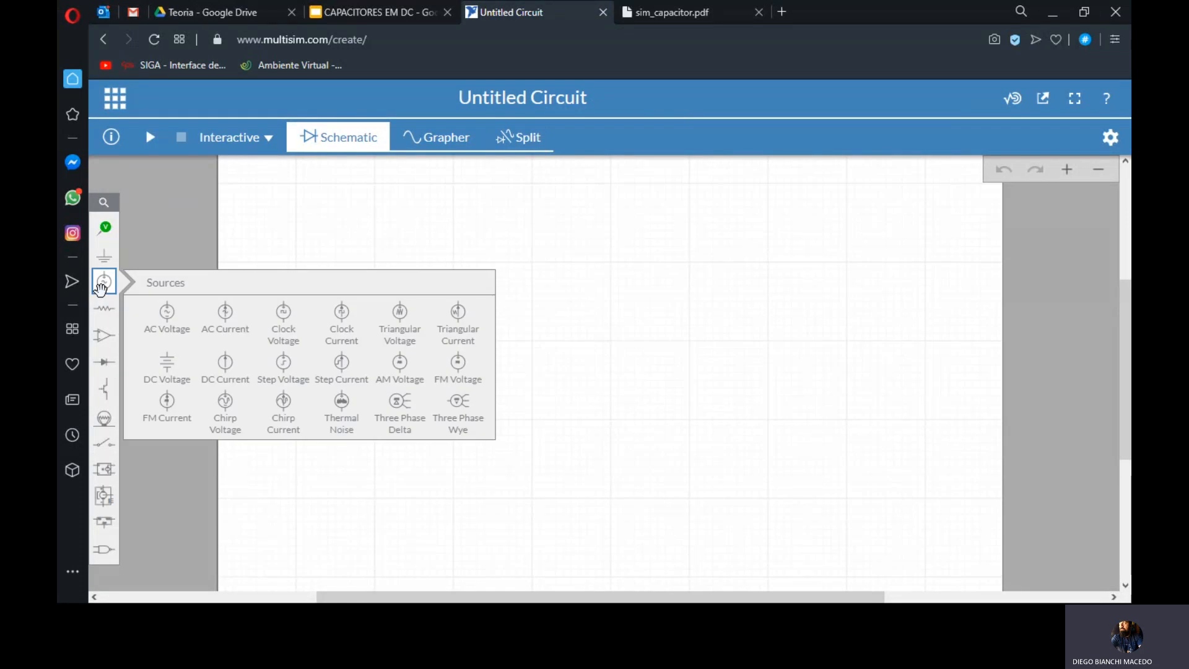
pyautogui.click(167, 370)
pyautogui.click(339, 388)
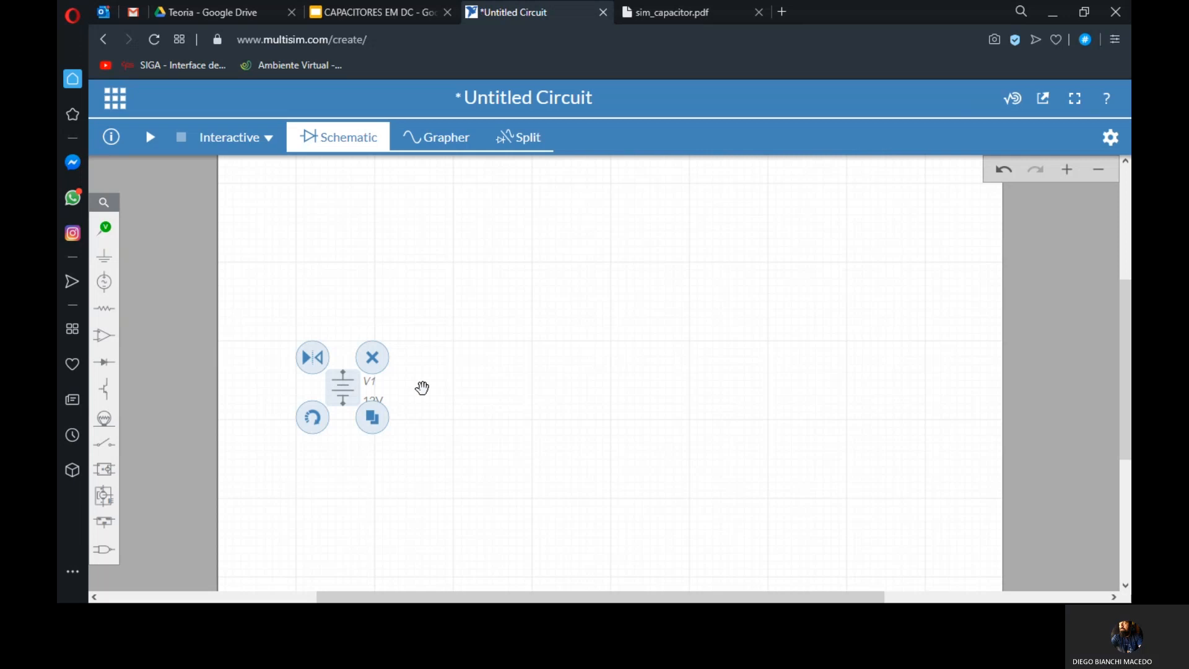
pyautogui.scroll(1, 423, 388)
pyautogui.moveTo(422, 389); pyautogui.dragTo(322, 369)
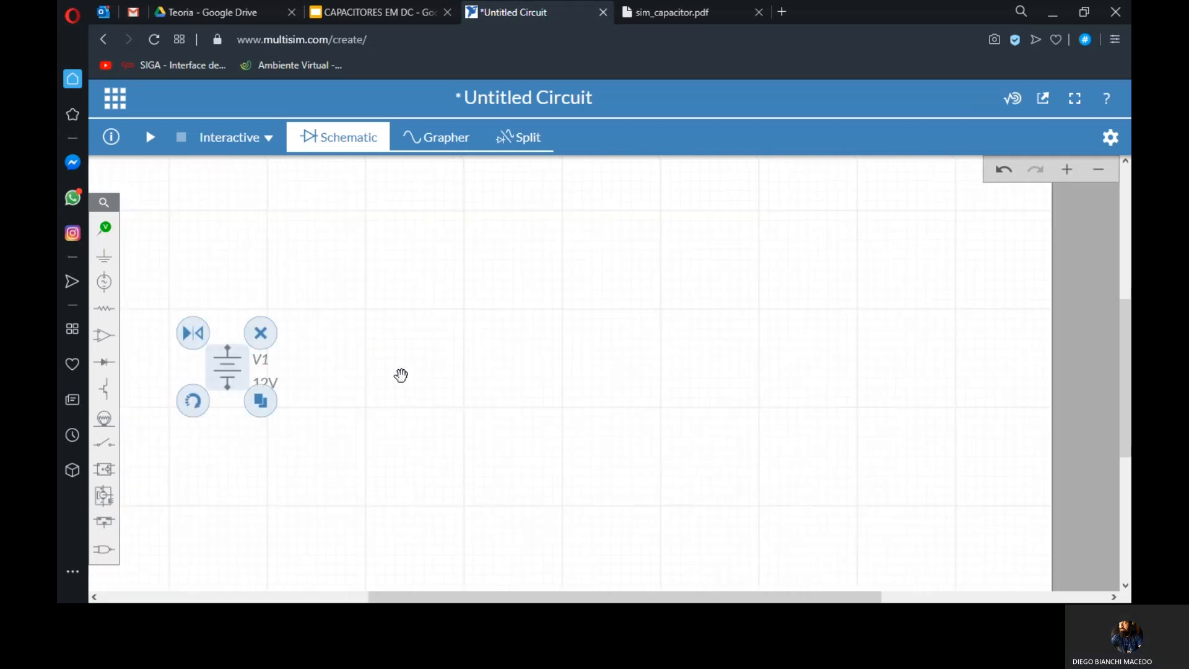
pyautogui.moveTo(401, 375); pyautogui.dragTo(457, 374)
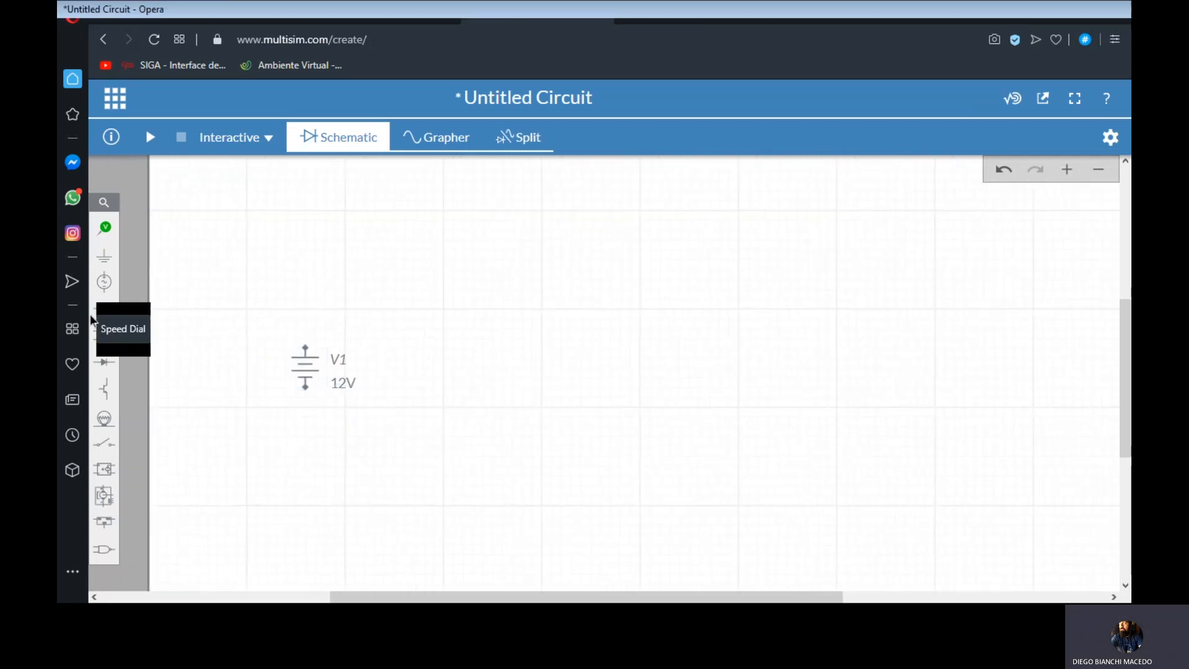
# - Add a resistor up and to the right of the voltage source and a capacitor lower down to the resistor's right
pyautogui.click(104, 308)
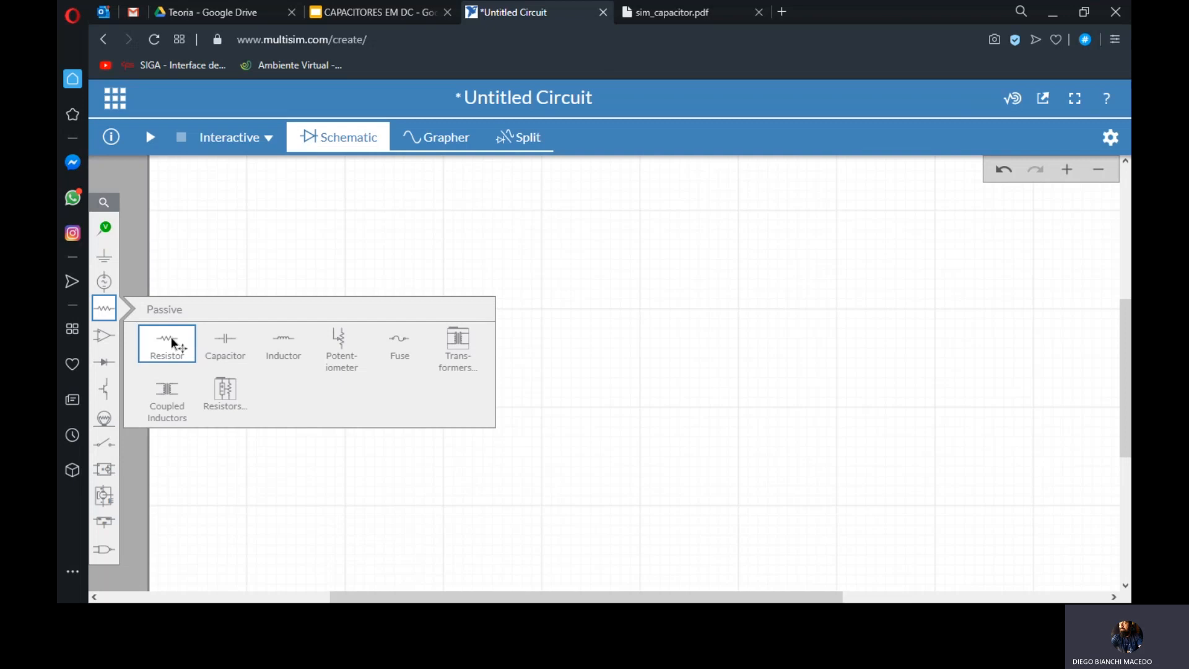
pyautogui.click(173, 342)
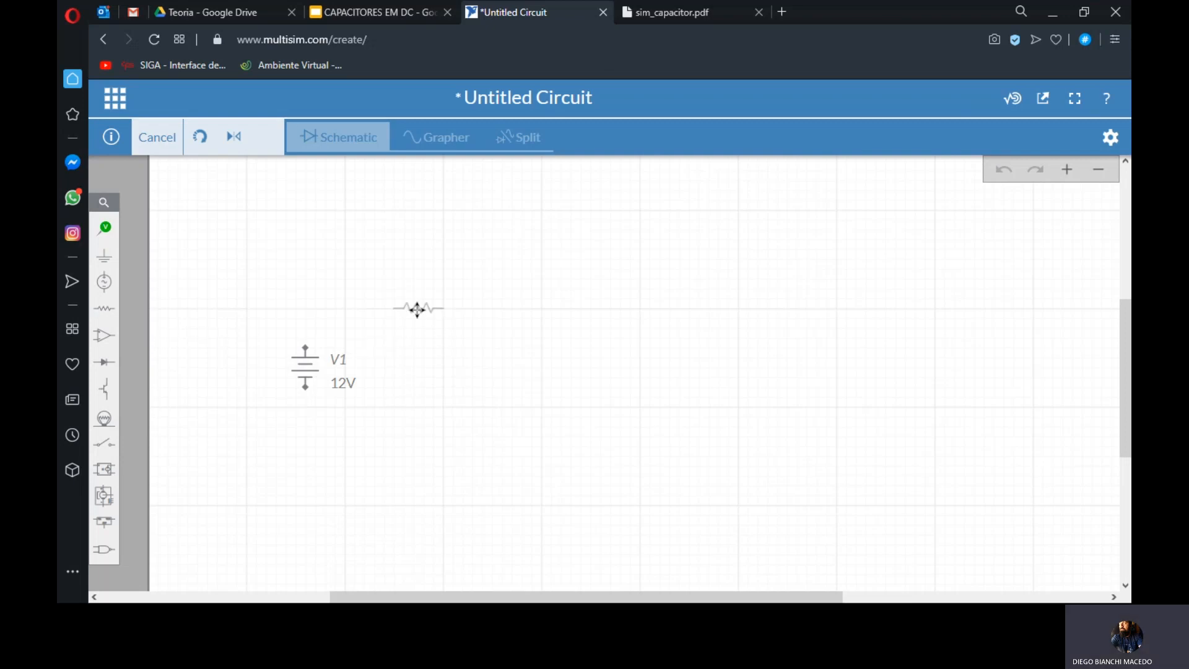
pyautogui.click(417, 308)
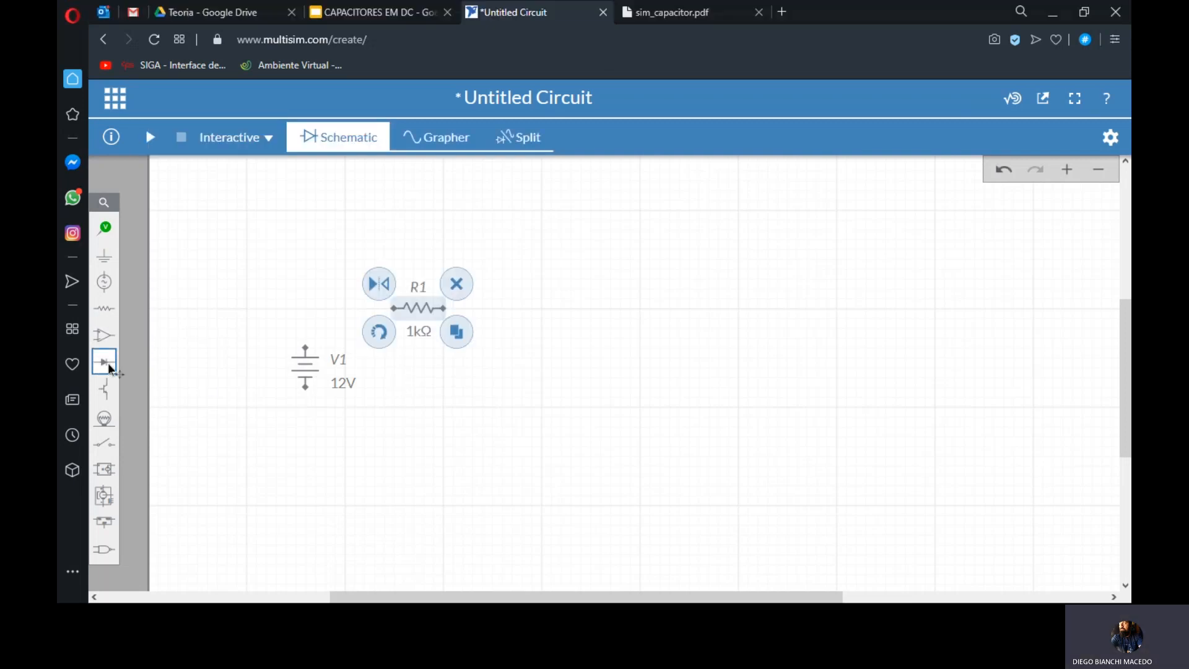
pyautogui.click(104, 307)
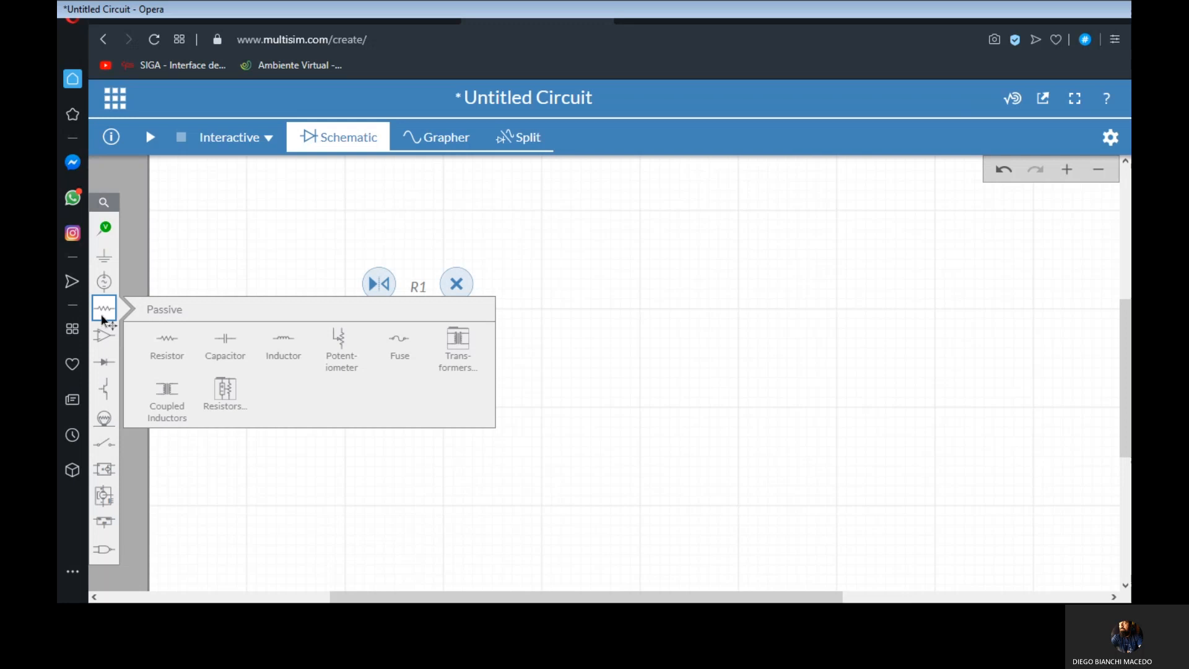
pyautogui.click(205, 340)
pyautogui.click(526, 402)
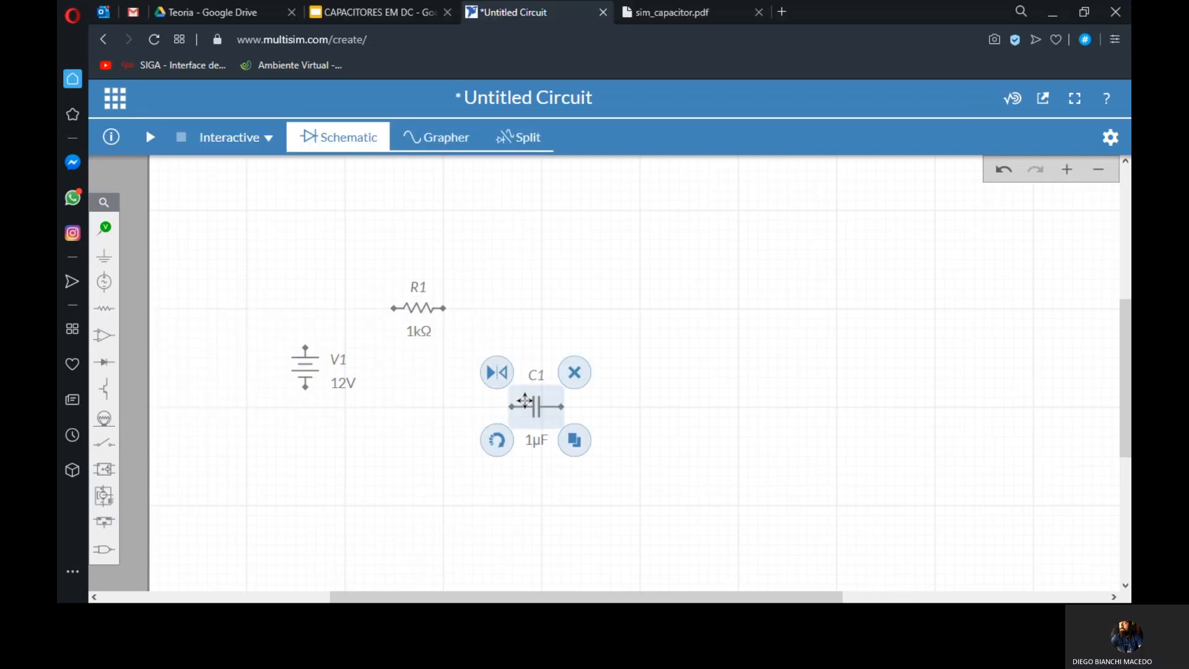
# - Place an SPDT switch above the voltage source and shift resistor R1 to the right to make room for it
pyautogui.click(434, 308)
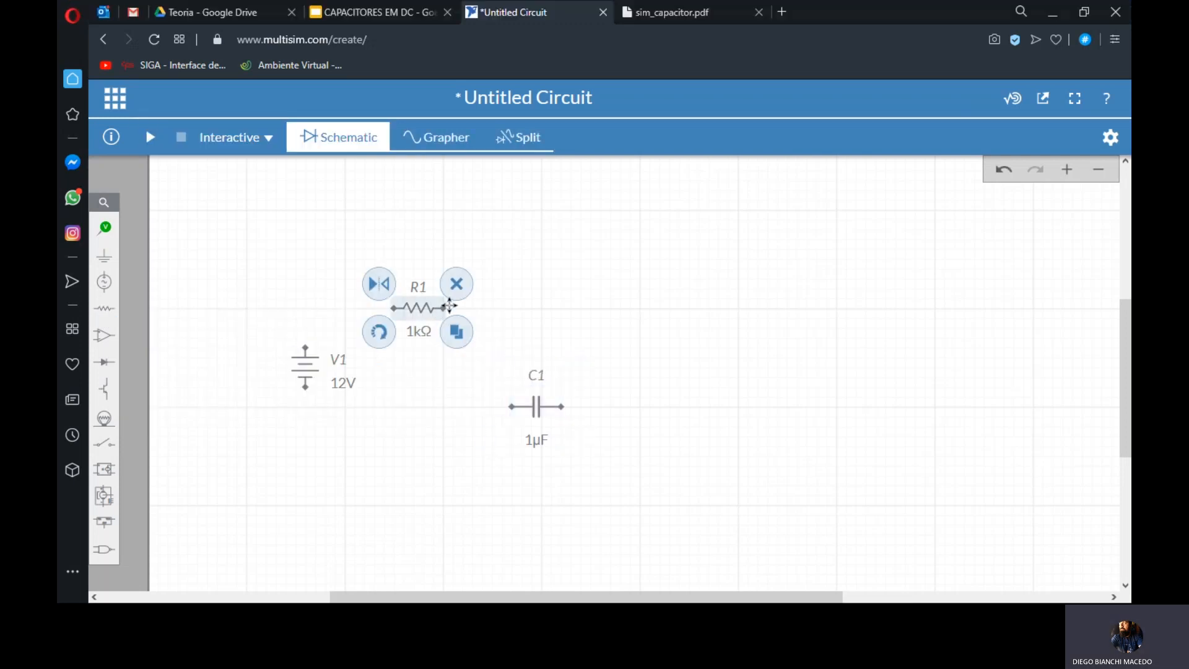
pyautogui.moveTo(449, 305); pyautogui.dragTo(476, 303)
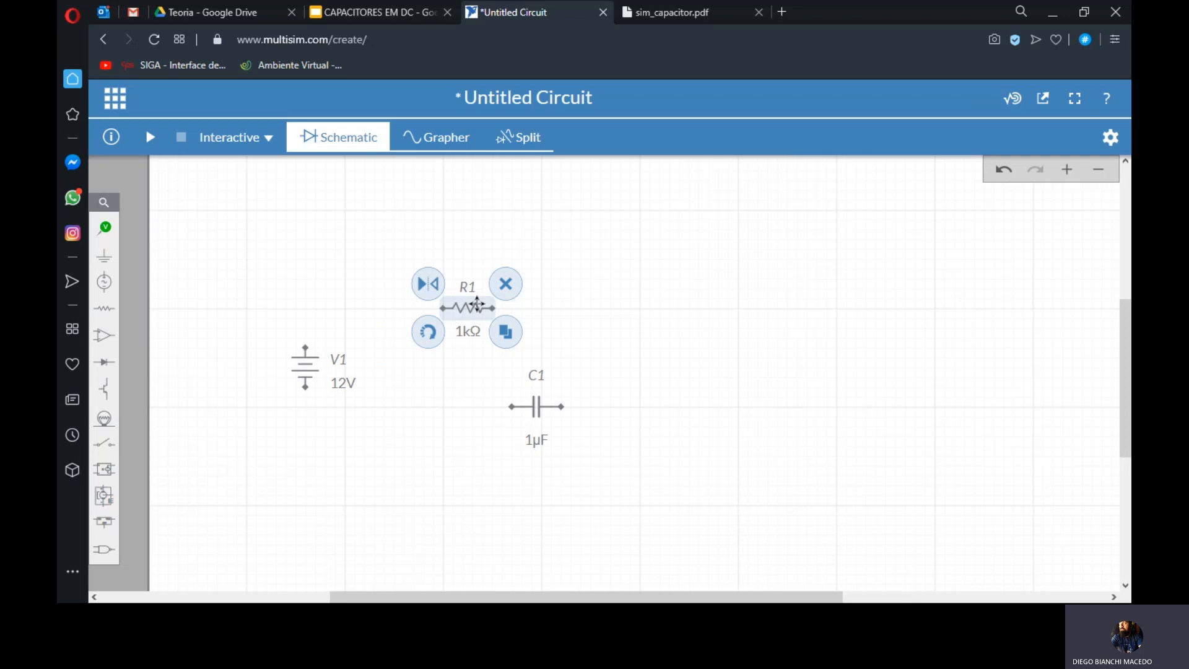
pyautogui.click(102, 446)
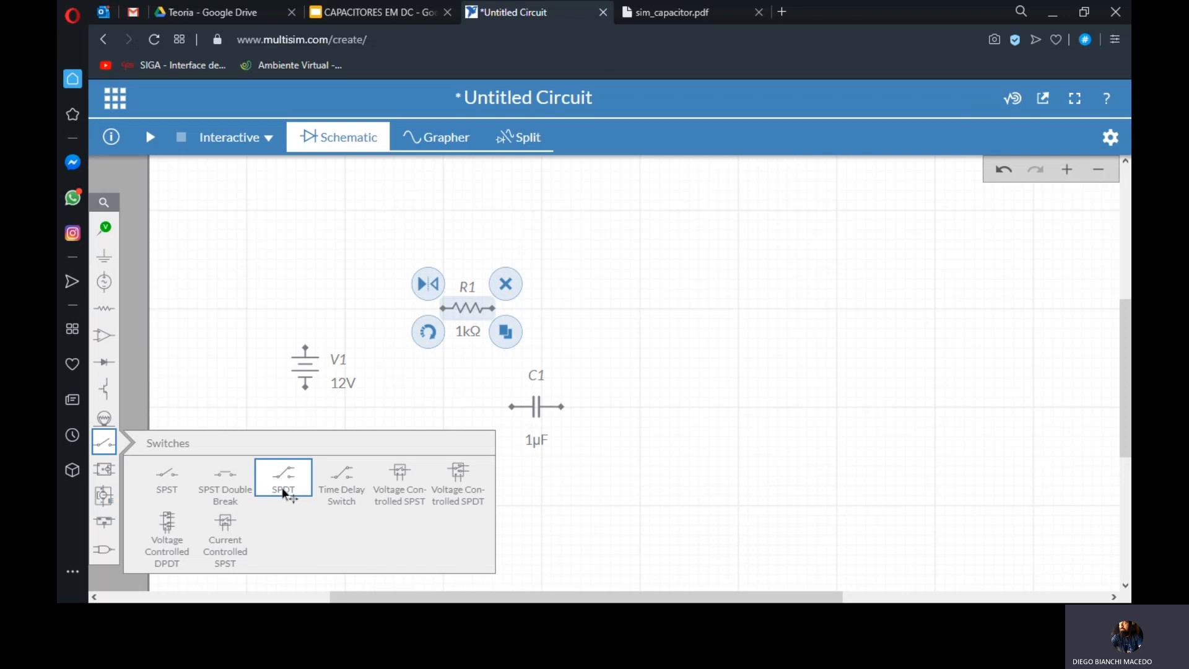
pyautogui.moveTo(283, 492); pyautogui.dragTo(379, 274)
pyautogui.click(486, 309)
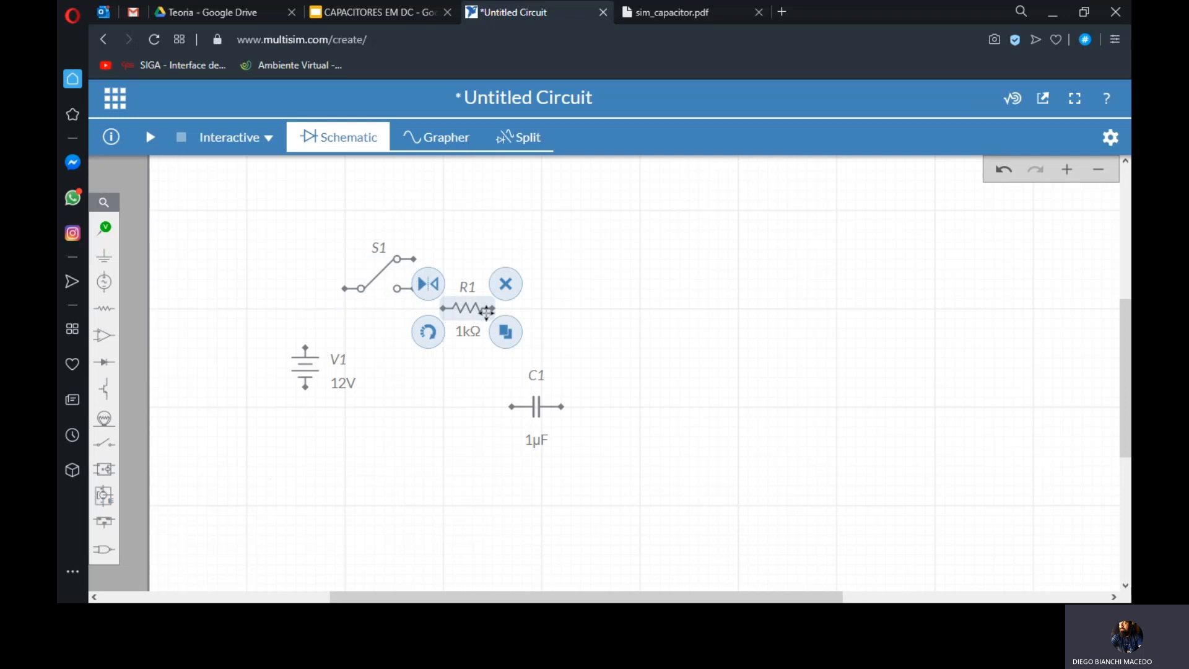
pyautogui.moveTo(478, 308); pyautogui.dragTo(579, 310)
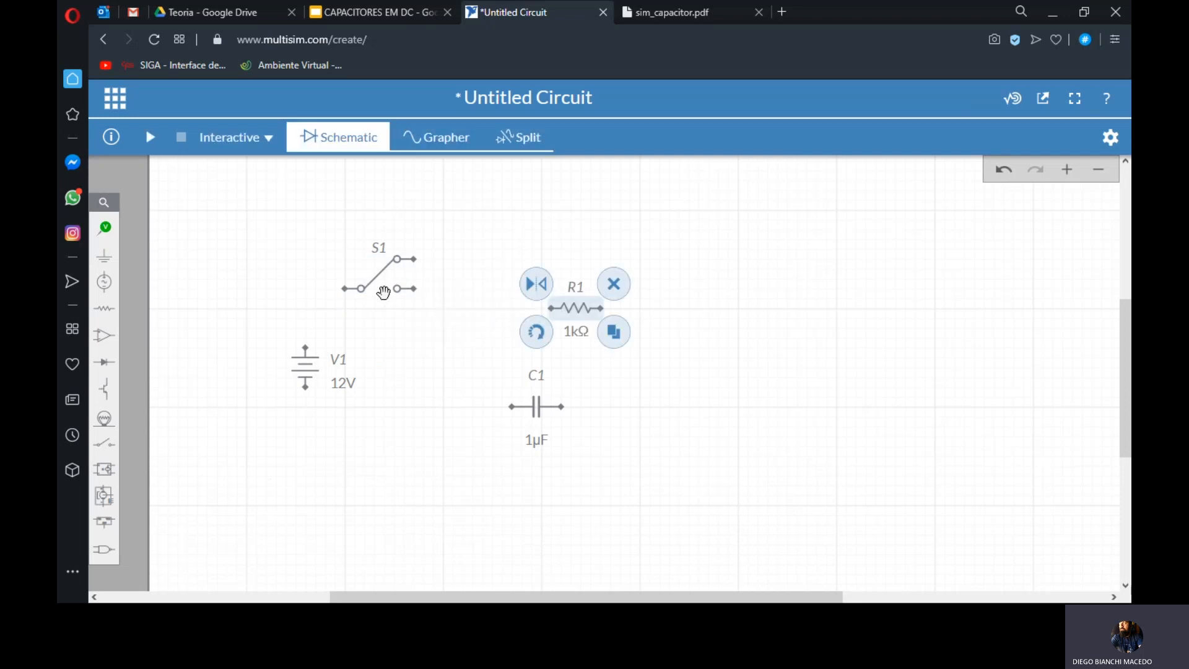
# - Mirror switch S1 horizontally so its common terminal faces right, and align resistor R1 beside that terminal
pyautogui.click(399, 290)
pyautogui.moveTo(421, 299); pyautogui.dragTo(420, 298)
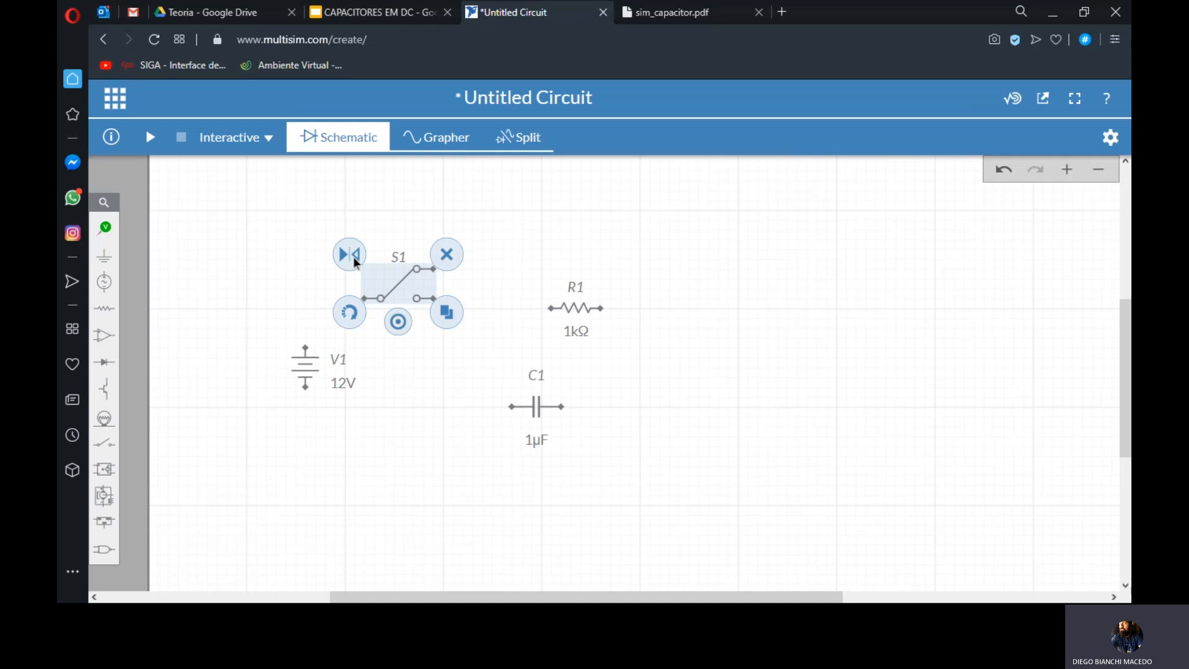
pyautogui.click(355, 260)
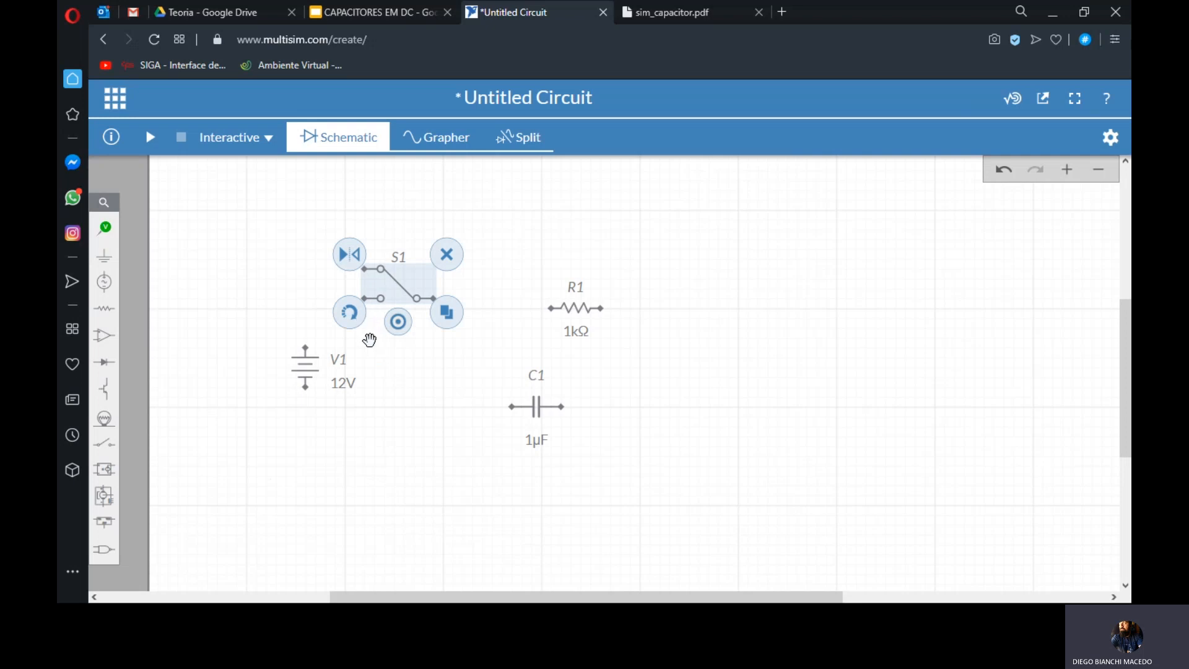
pyautogui.click(572, 308)
pyautogui.moveTo(581, 307); pyautogui.dragTo(490, 292)
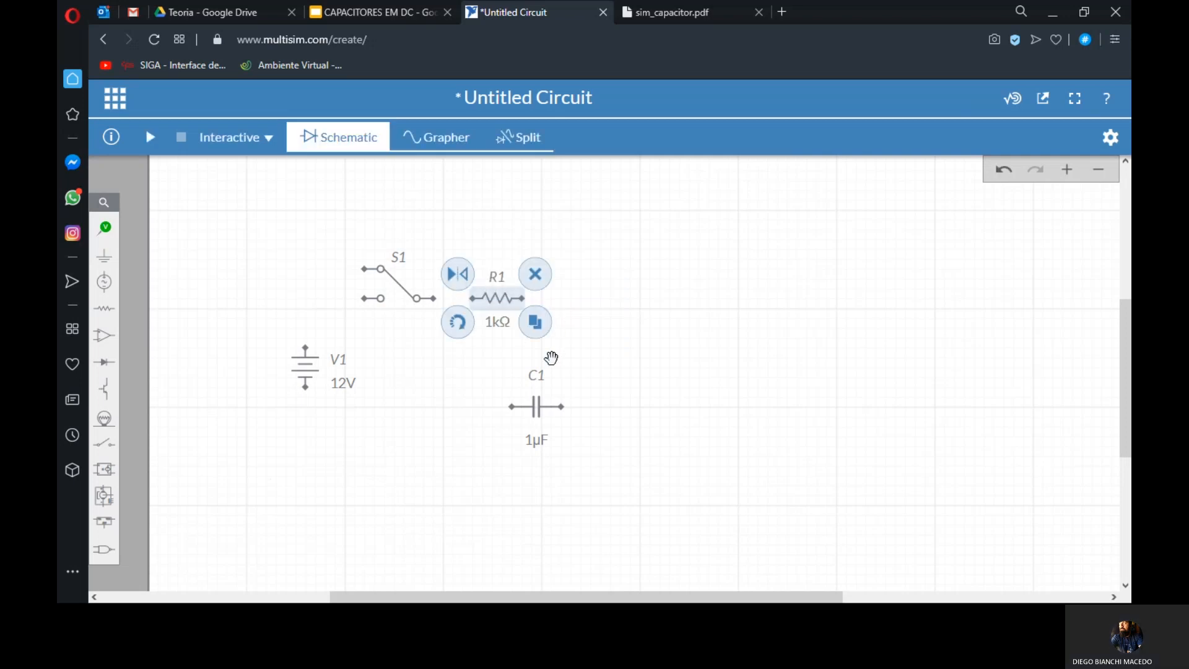
# - Rotate capacitor C1 to vertical and position it below and to the right of resistor R1
pyautogui.click(522, 407)
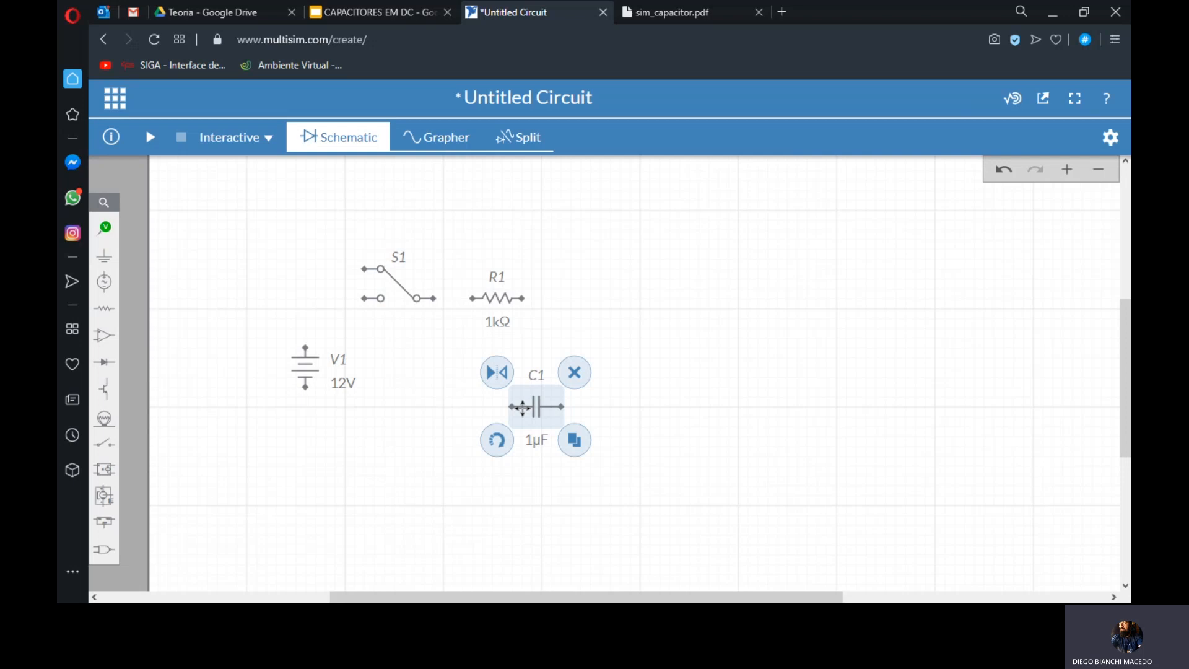
pyautogui.click(501, 440)
pyautogui.moveTo(537, 404); pyautogui.dragTo(550, 381)
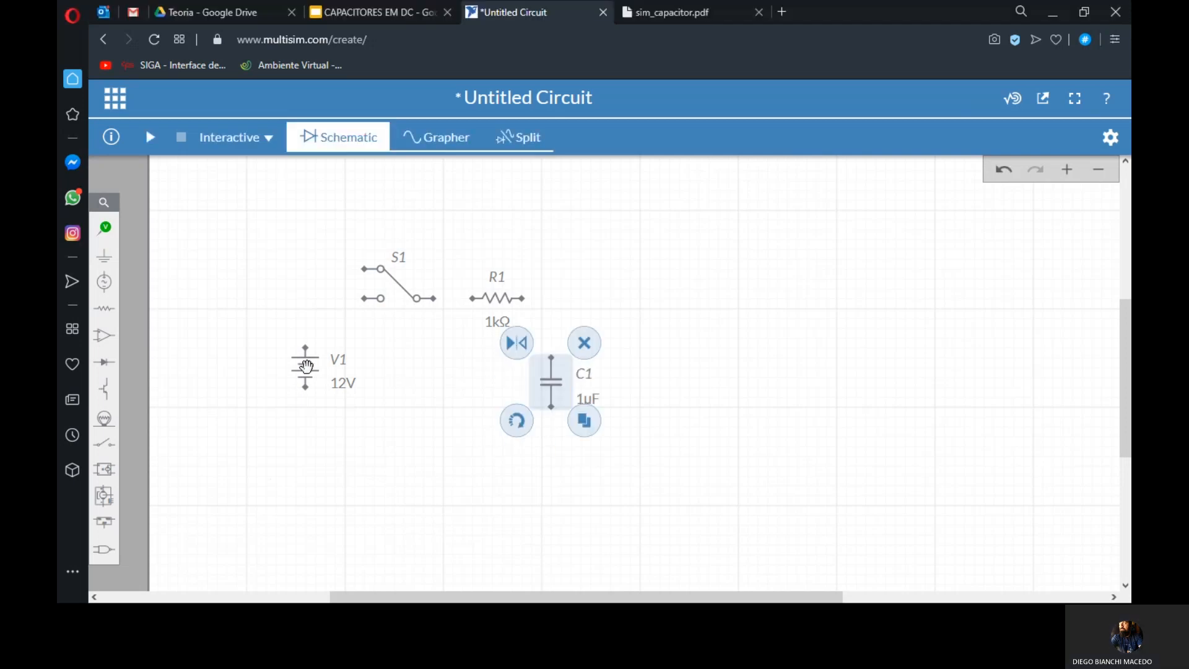
pyautogui.moveTo(302, 367); pyautogui.dragTo(302, 368)
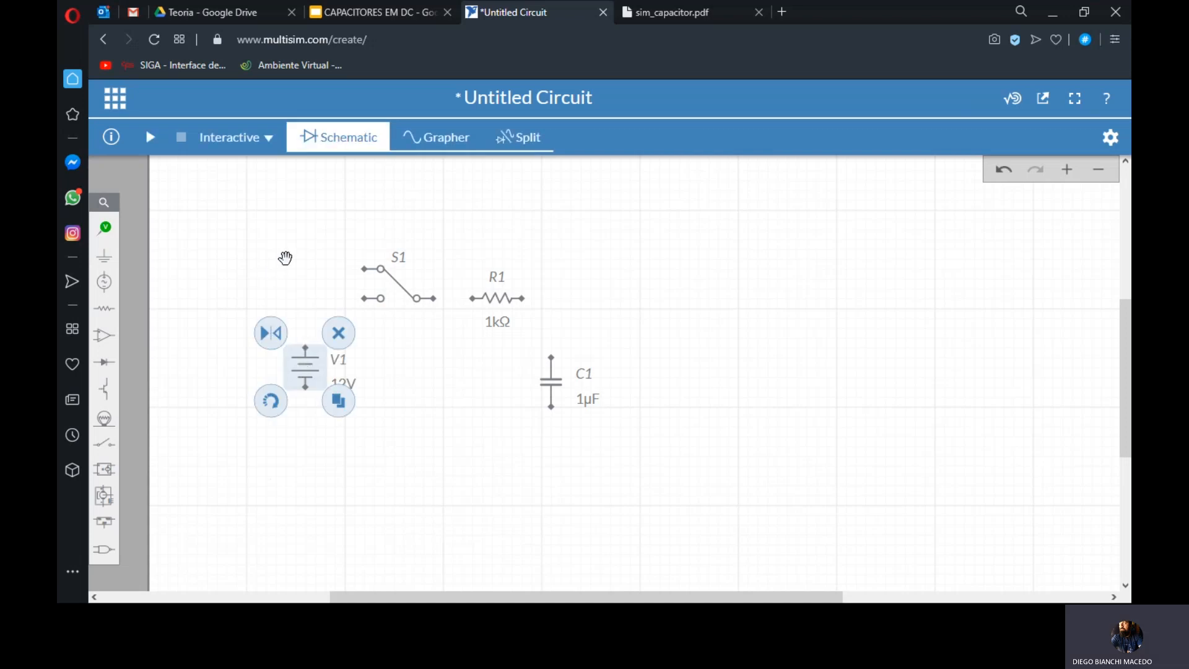
pyautogui.click(287, 257)
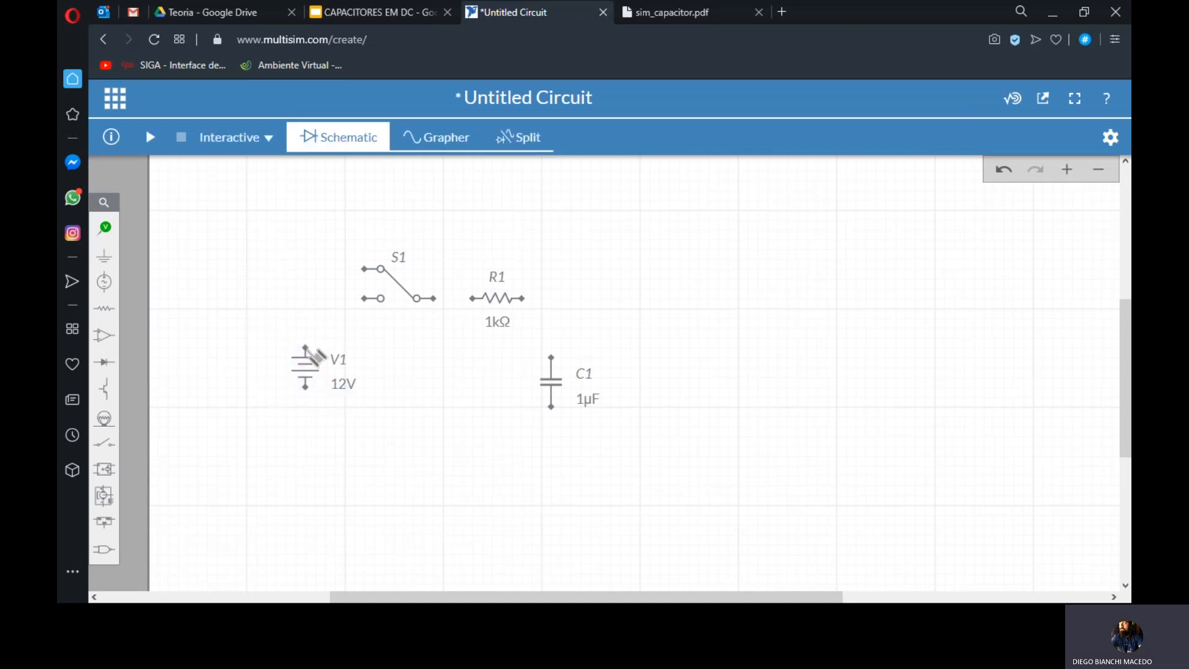
# - Wire the top of source V1 to the upper contact of switch S1, and the switch's common terminal to resistor R1
pyautogui.click(305, 346)
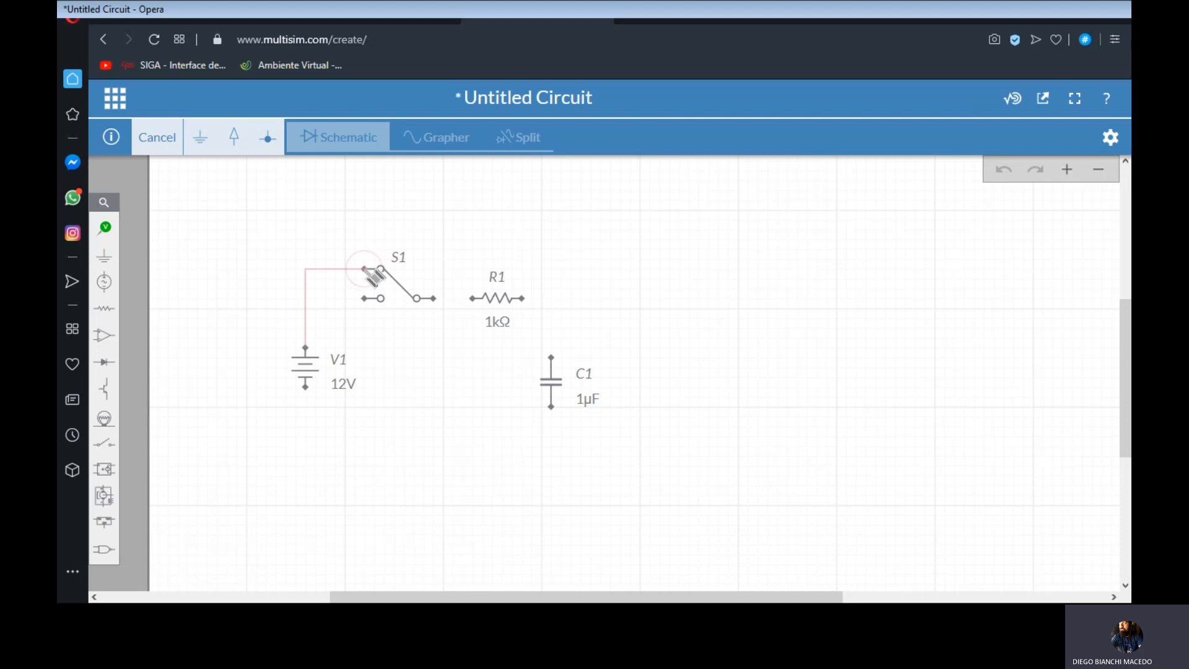
pyautogui.click(380, 269)
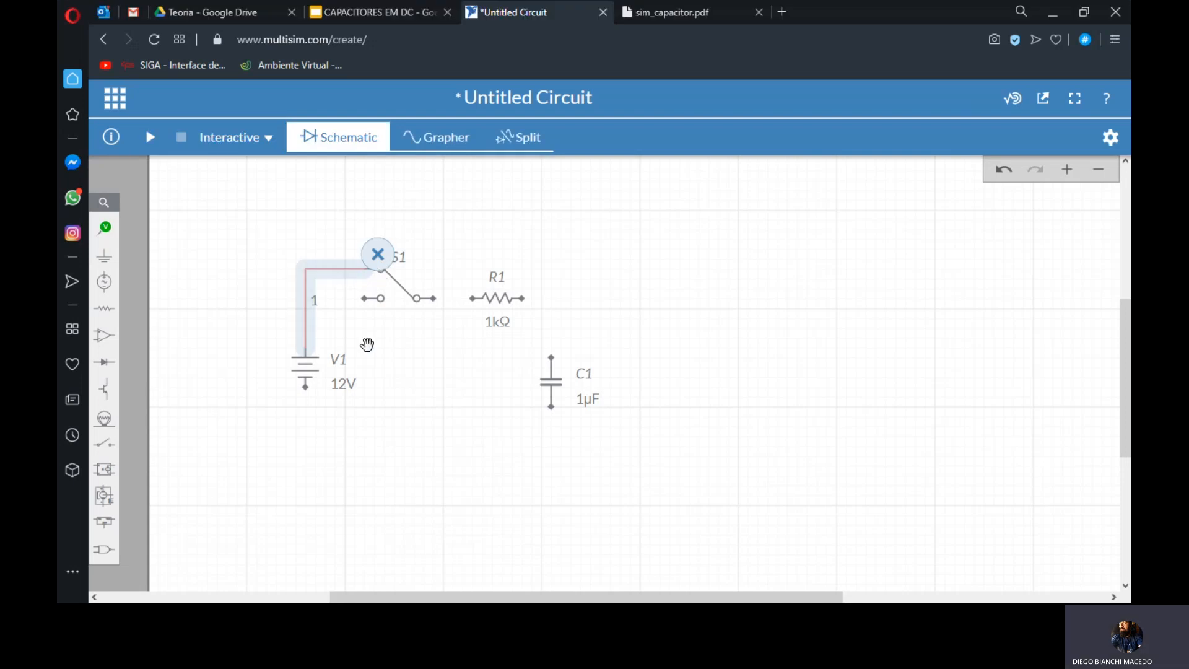
pyautogui.click(366, 344)
pyautogui.click(433, 298)
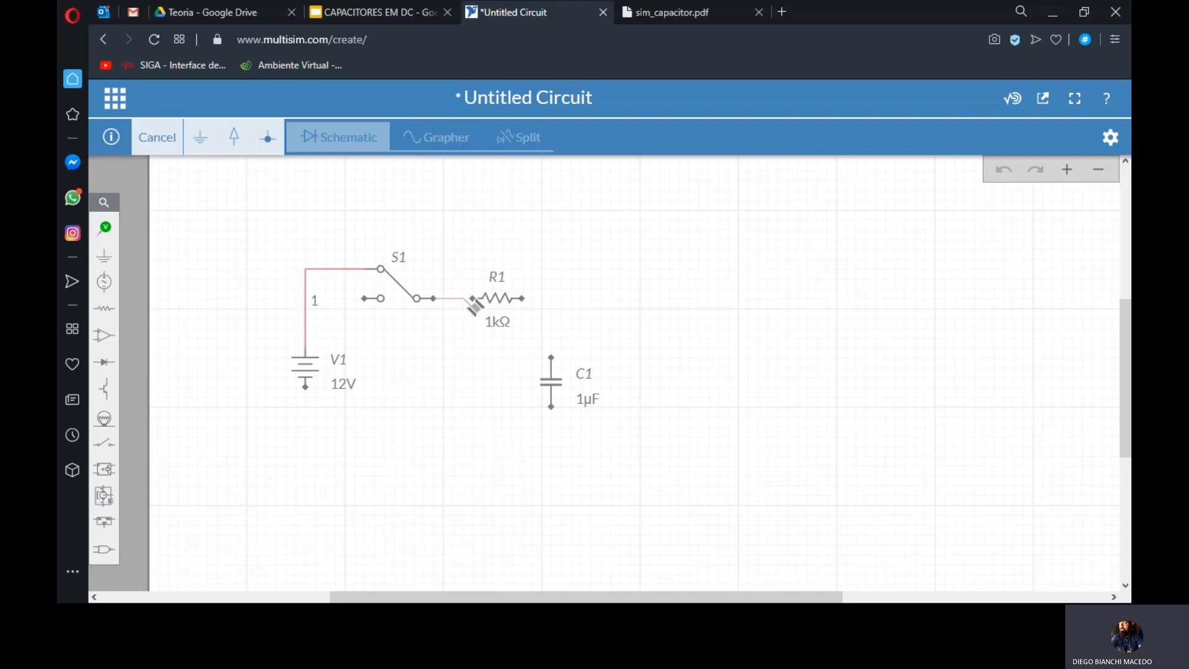
pyautogui.click(473, 298)
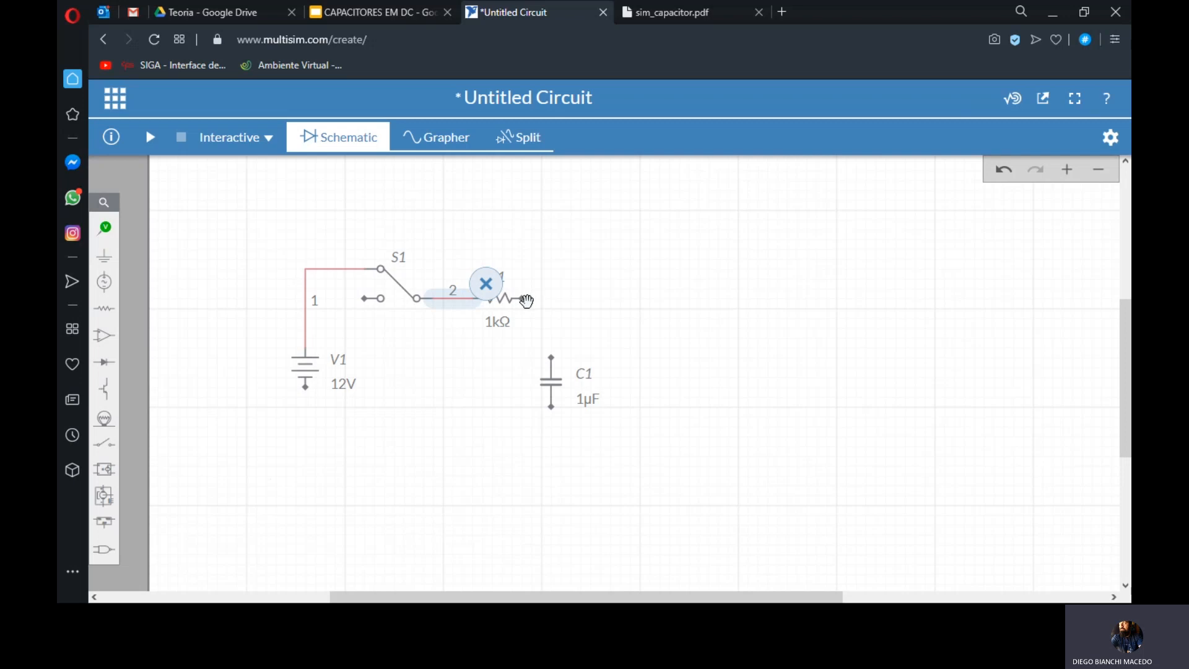
# - Wire resistor R1 to the top of capacitor C1, and the capacitor's bottom back to the lower terminal of V1
pyautogui.click(524, 299)
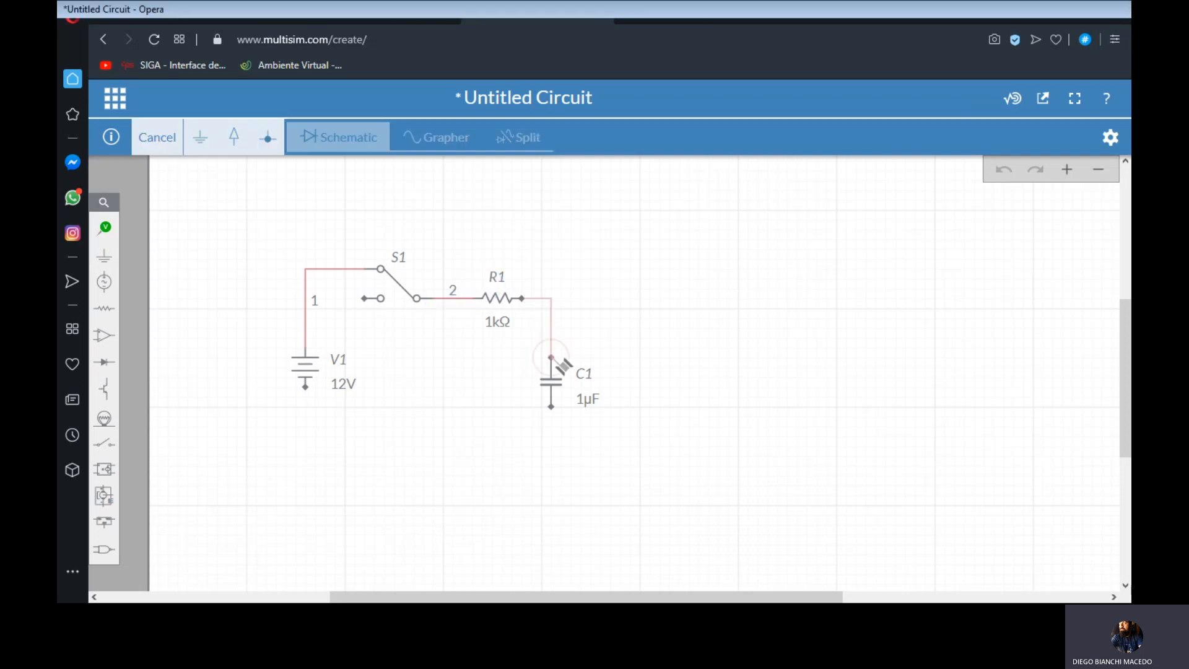
pyautogui.click(551, 358)
pyautogui.click(551, 407)
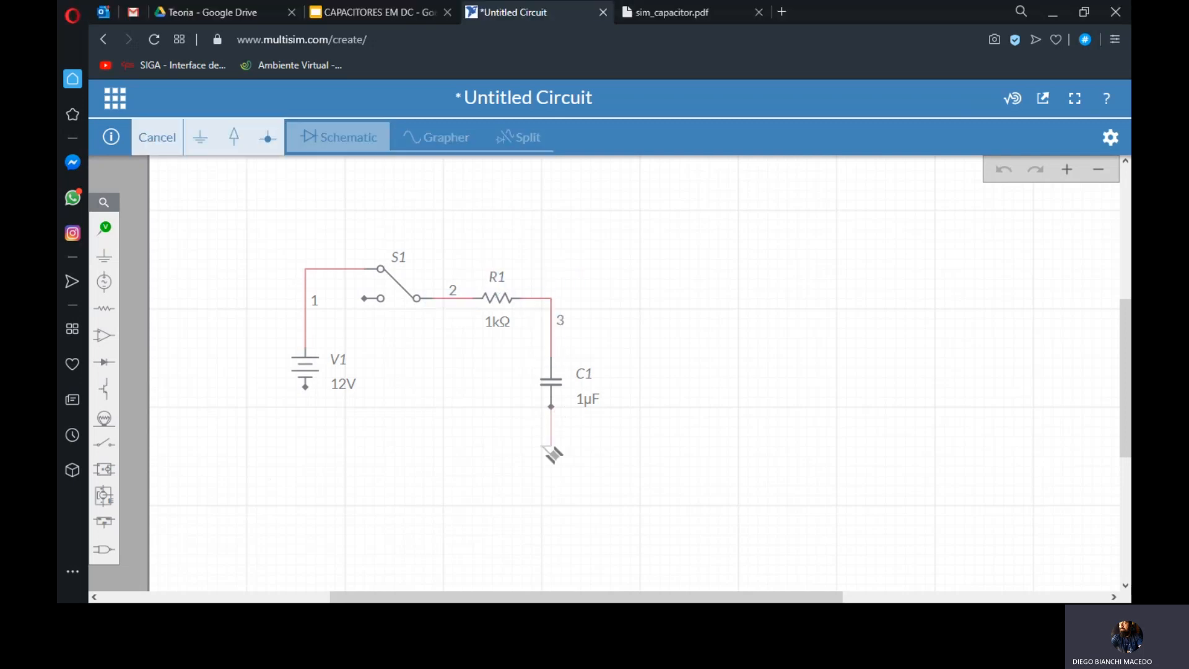
pyautogui.click(305, 385)
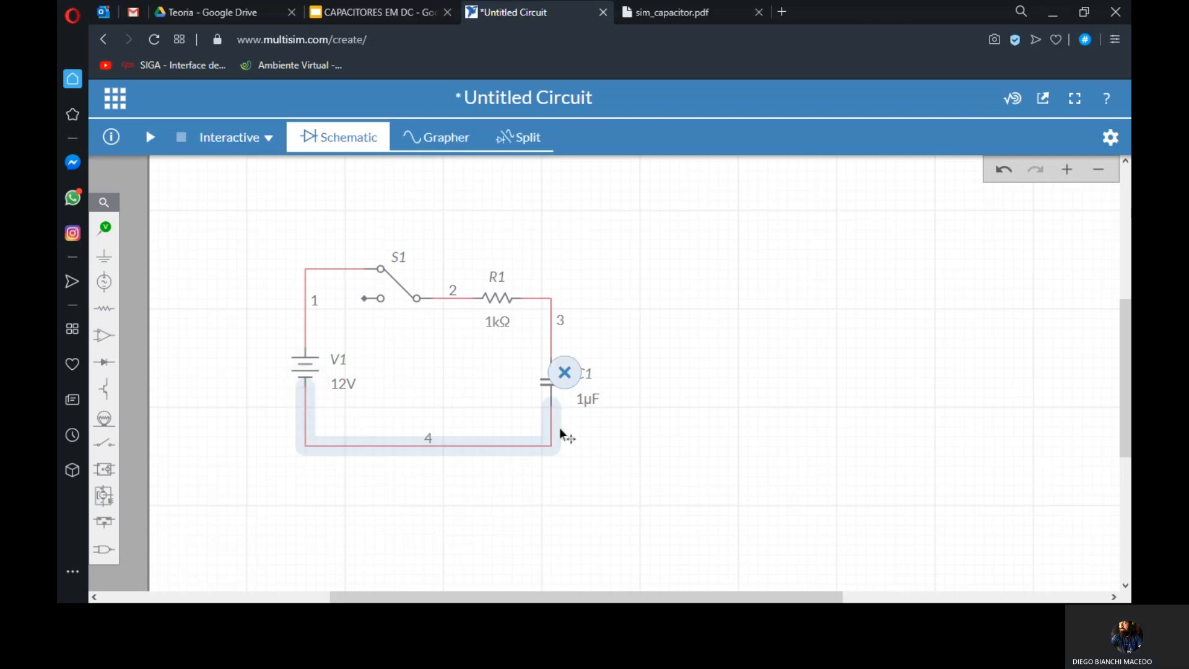
# - Toggle switch S1 to its lower contact and wire that contact down to the bottom return wire
pyautogui.click(404, 290)
pyautogui.click(400, 328)
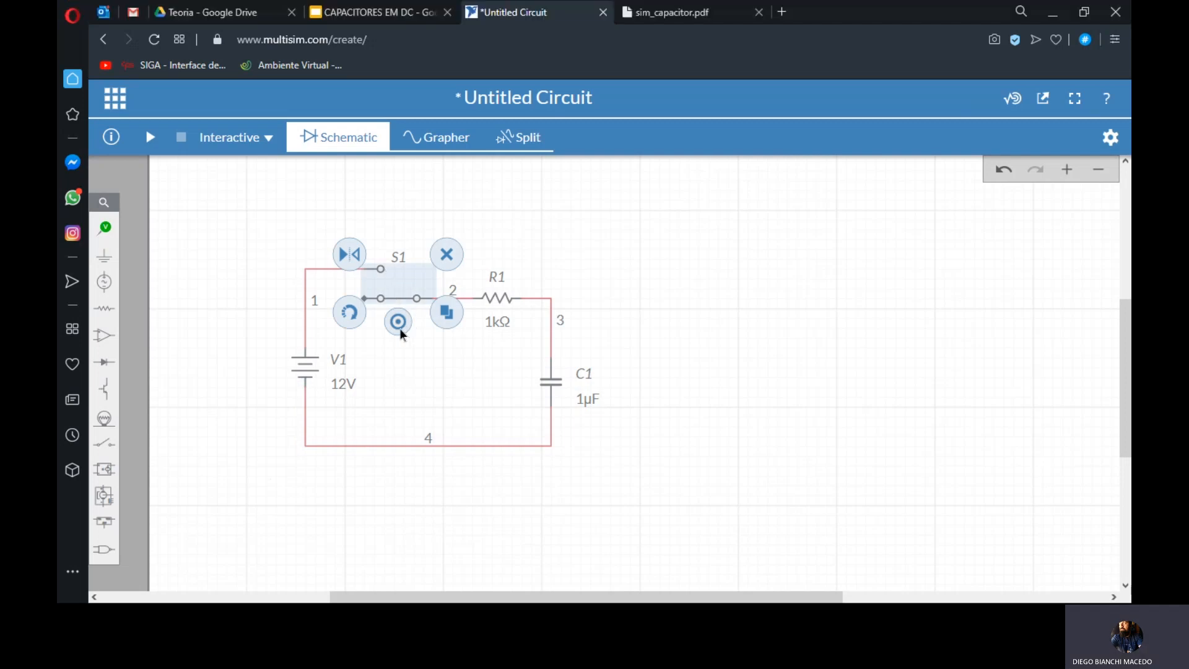
pyautogui.click(470, 358)
pyautogui.moveTo(364, 297); pyautogui.dragTo(368, 445)
pyautogui.click(478, 366)
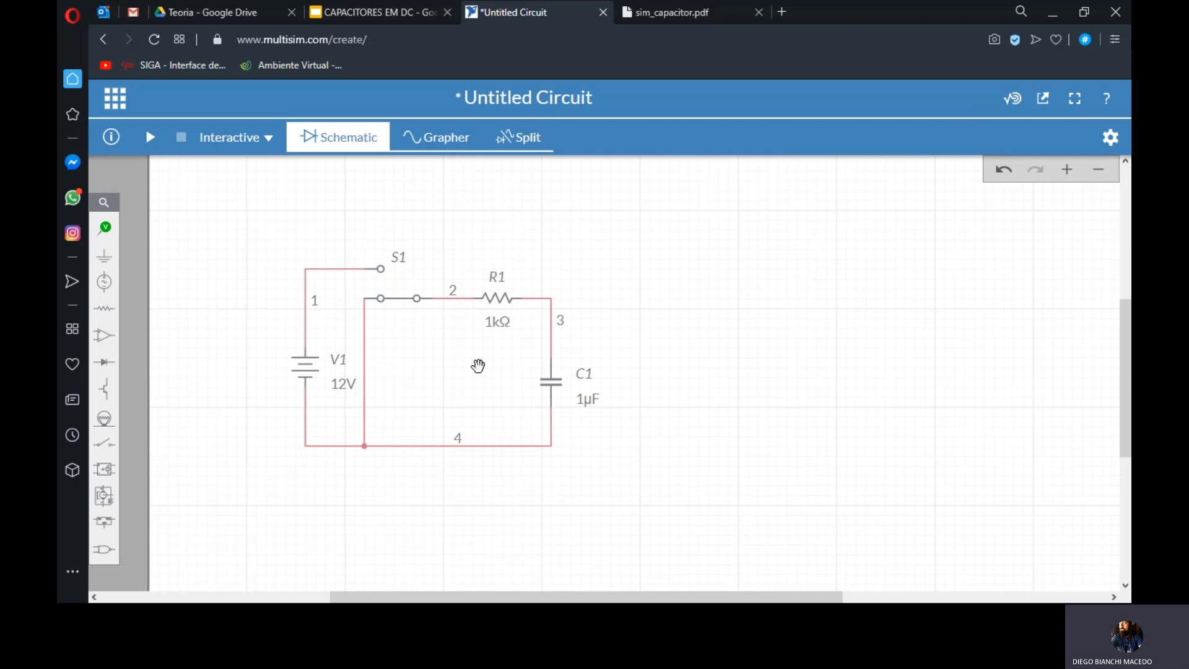
# - Test switch S1 by toggling it between its contacts, leaving it on the upper contact connected to V1
pyautogui.click(399, 298)
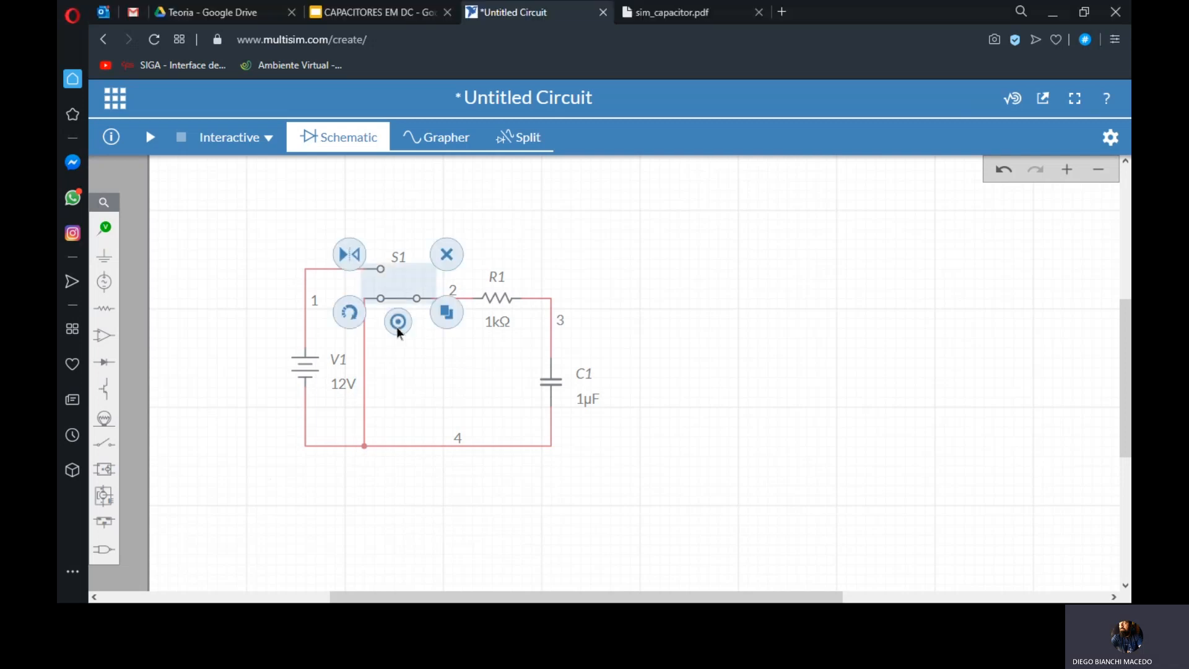
pyautogui.click(399, 297)
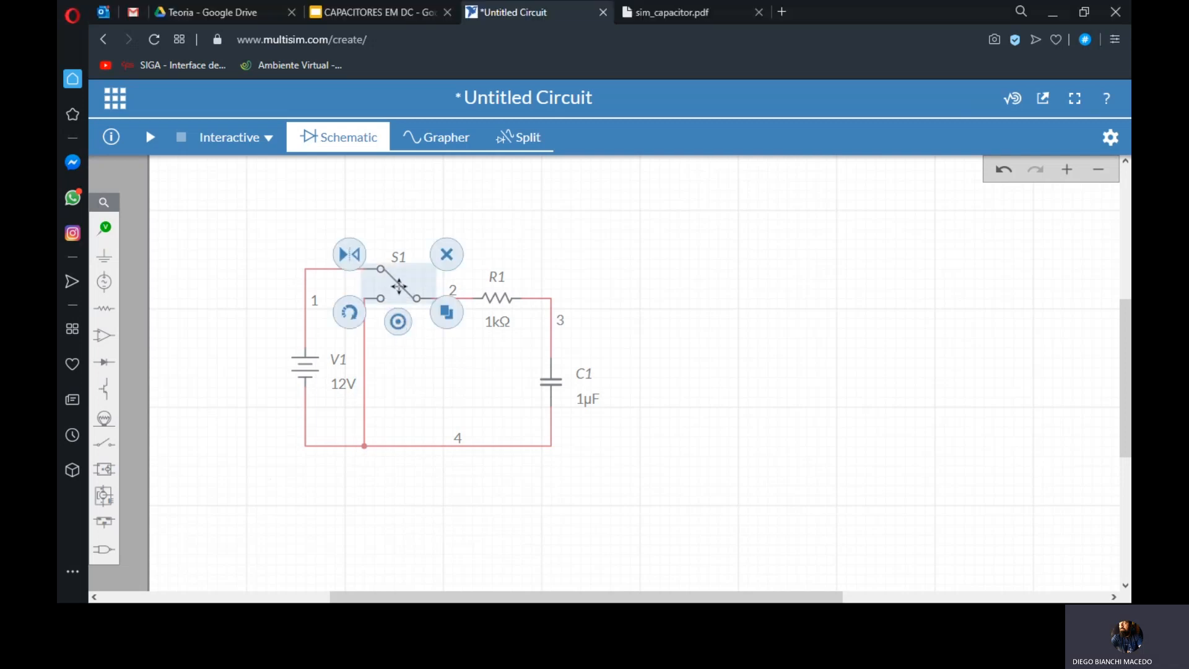
pyautogui.click(400, 328)
pyautogui.click(400, 327)
pyautogui.click(443, 352)
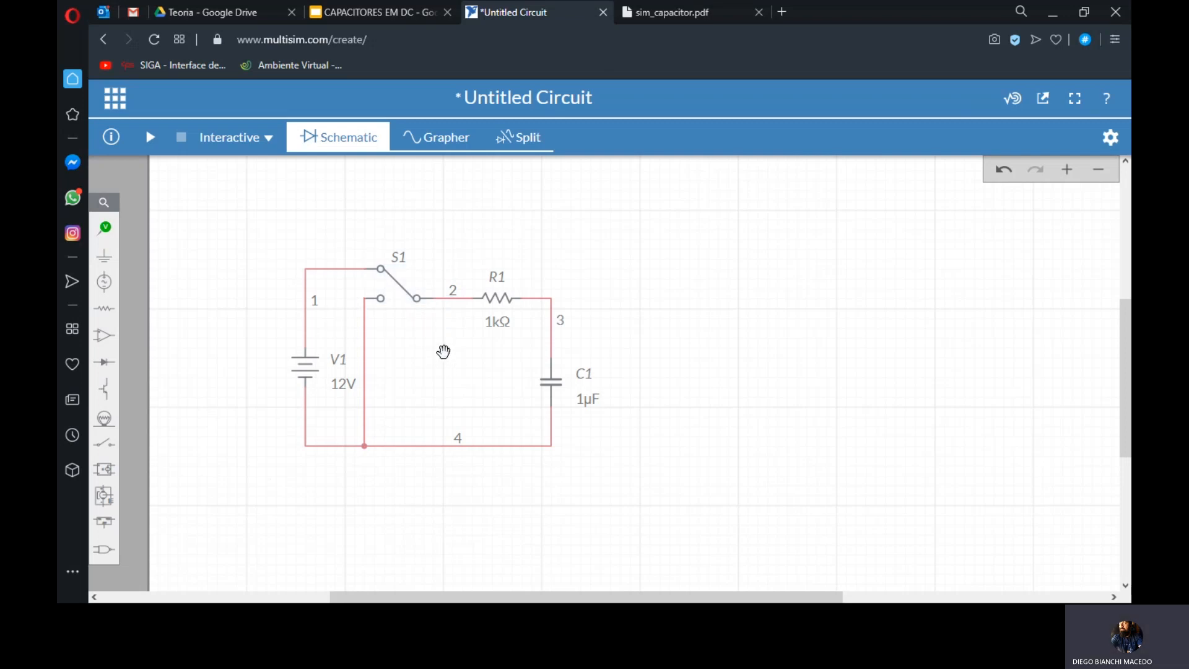
# - Place a ground symbol below source V1 and connect it to the bottom-left corner of the return wire
pyautogui.click(104, 255)
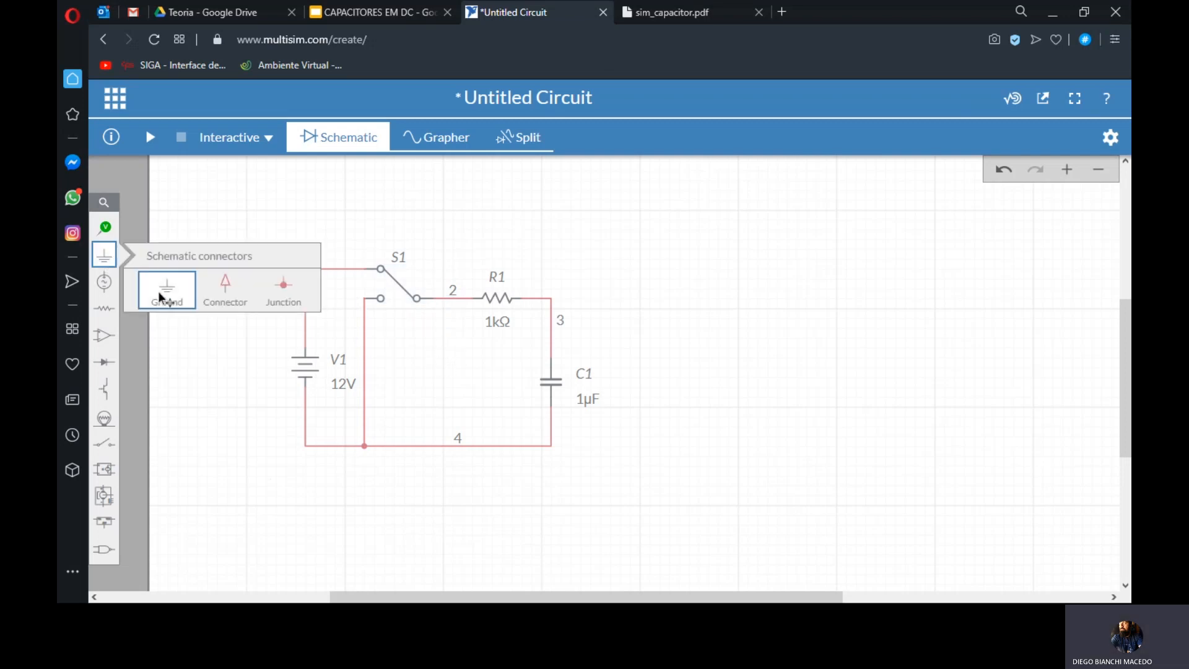
pyautogui.click(163, 291)
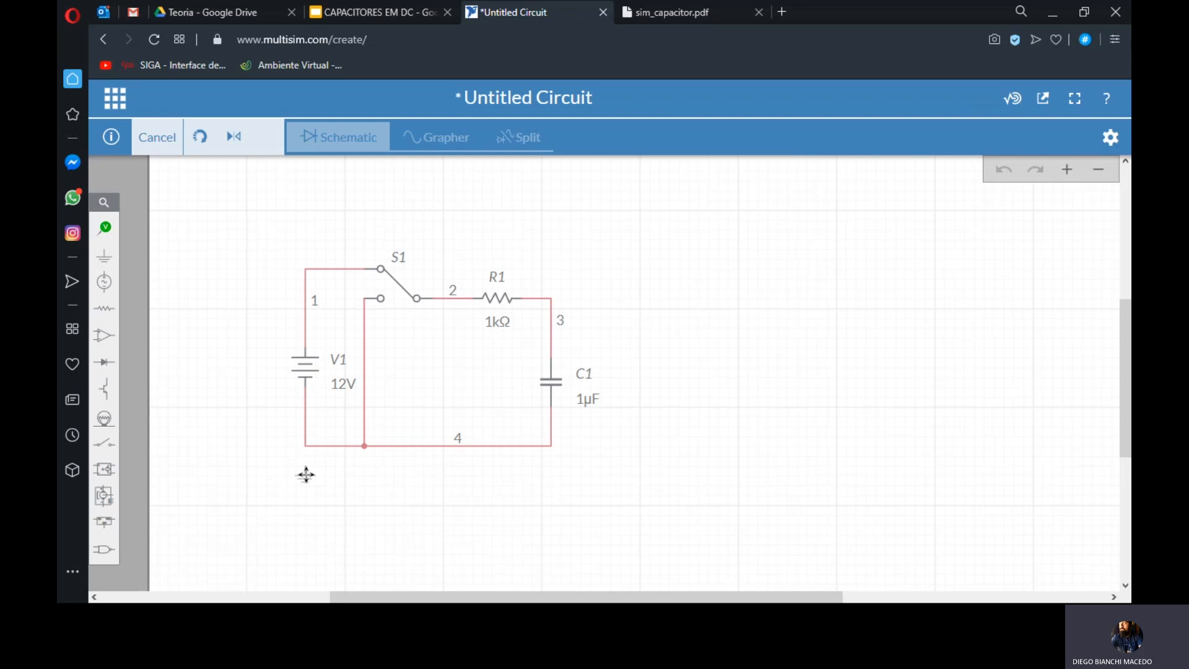
pyautogui.click(306, 475)
pyautogui.moveTo(306, 469); pyautogui.dragTo(305, 446)
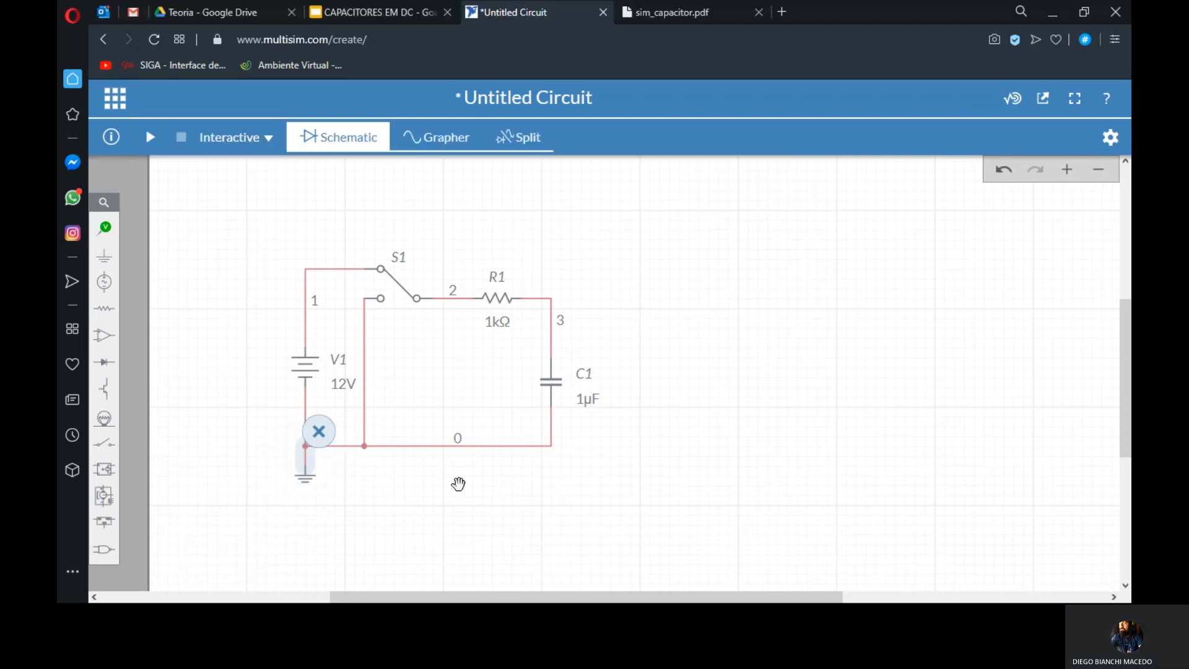
pyautogui.click(624, 484)
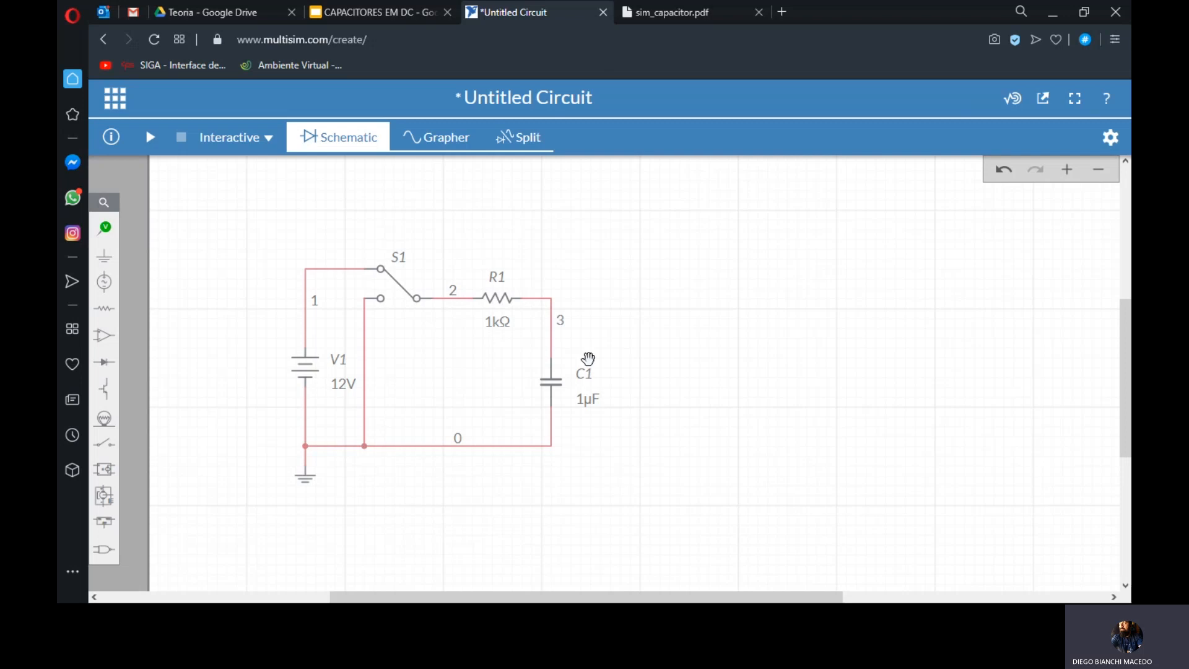
# - Set resistor R1 to 10 kΩ and capacitor C1 to 1000 µF
pyautogui.click(497, 298)
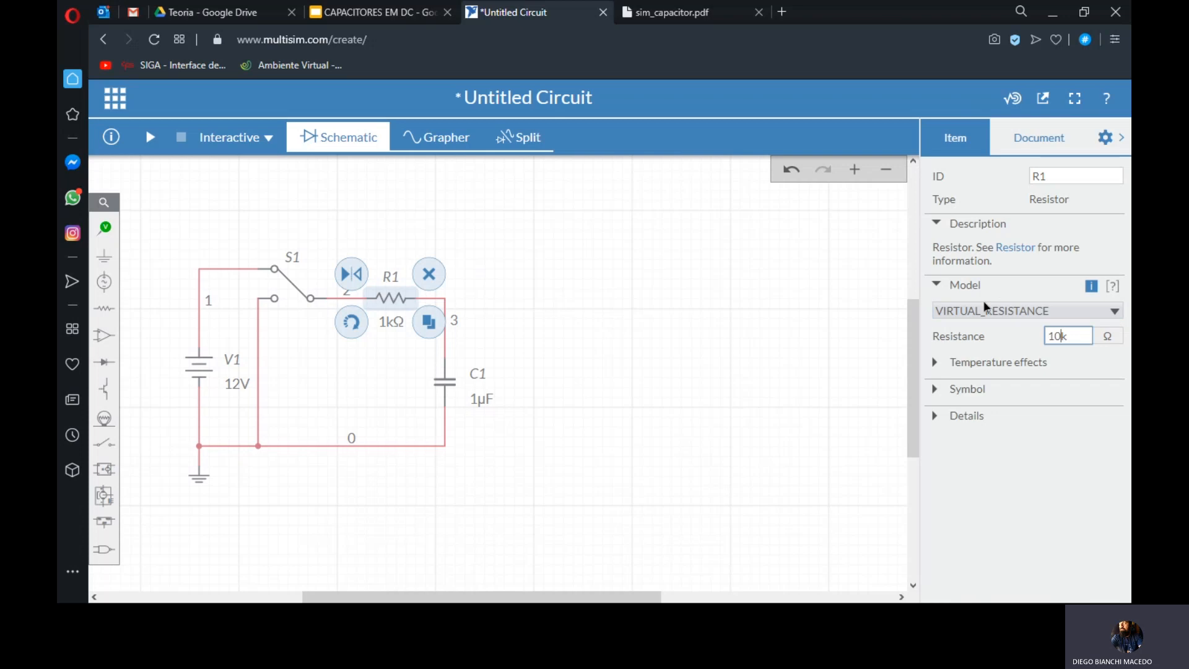
pyautogui.click(756, 337)
pyautogui.click(452, 393)
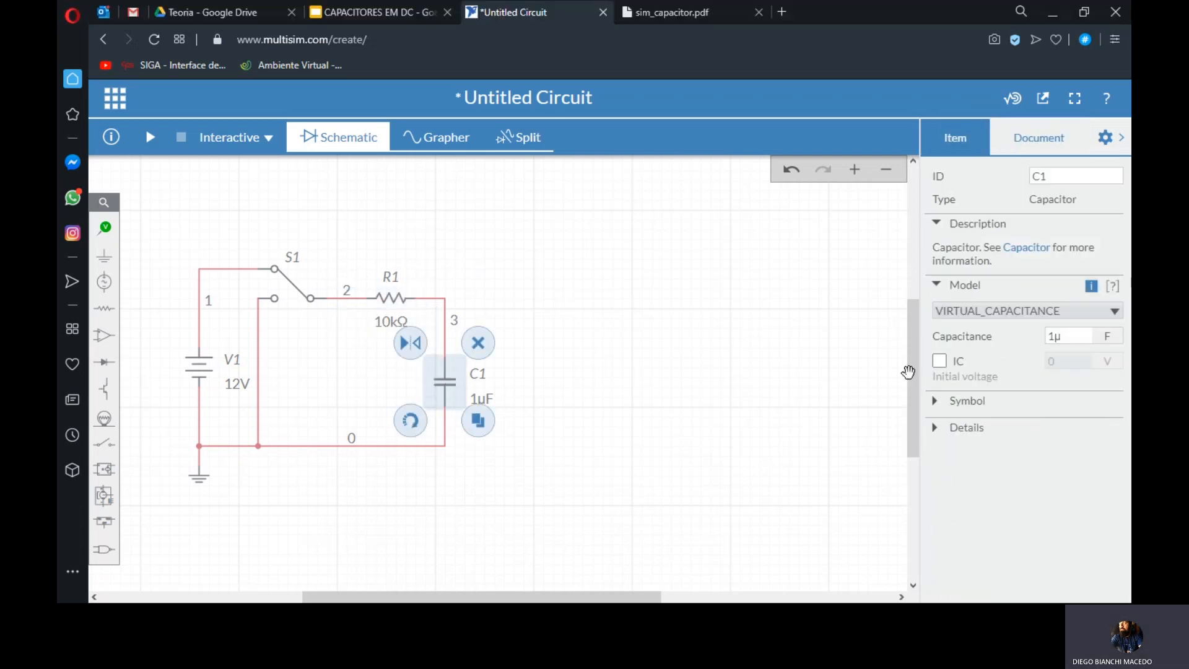
pyautogui.click(1054, 336)
pyautogui.click(1055, 338)
# - Enable the initial voltage condition (IC) on capacitor C1, using 0 V
pyautogui.click(936, 367)
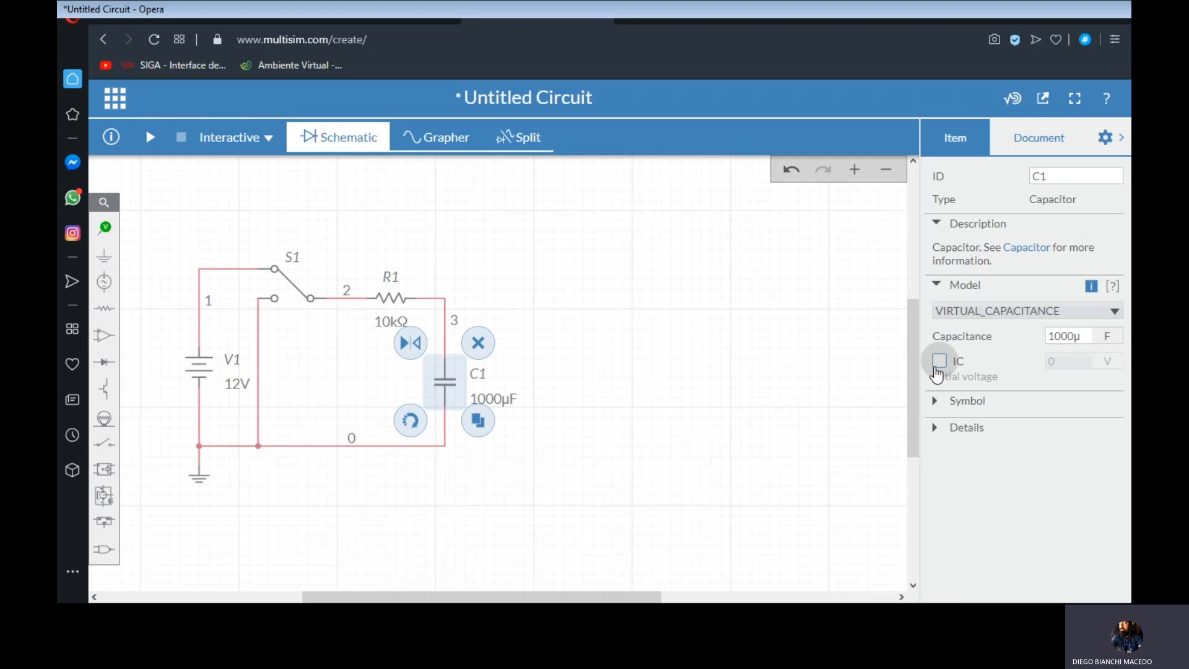
pyautogui.click(939, 363)
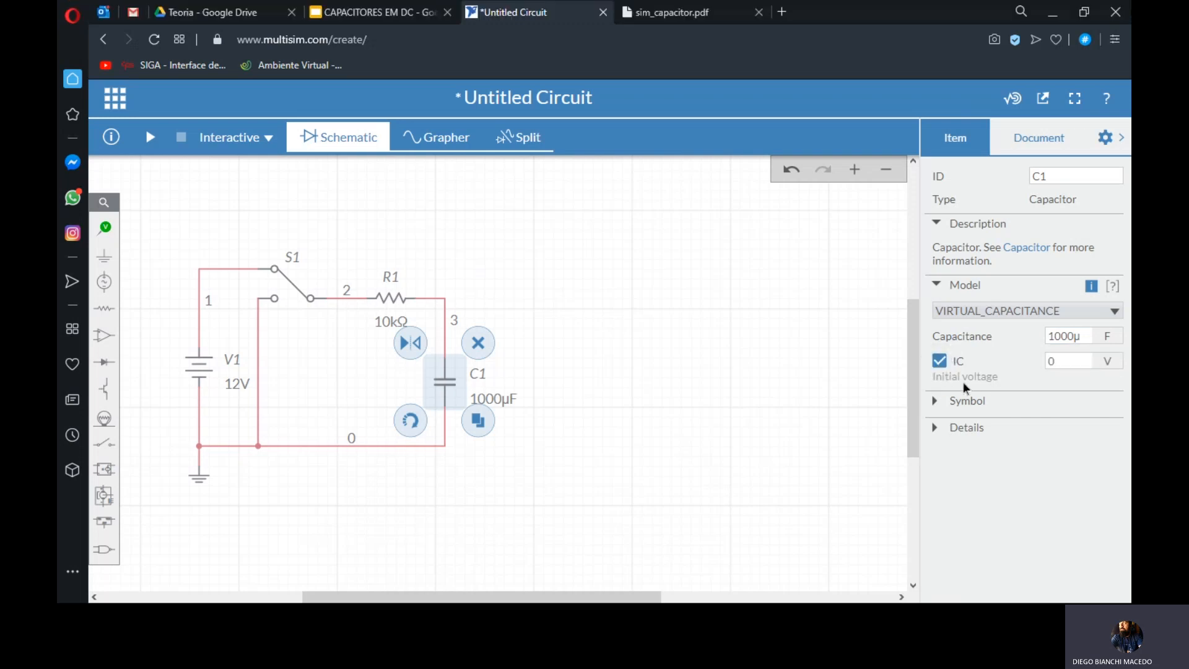
pyautogui.click(1063, 361)
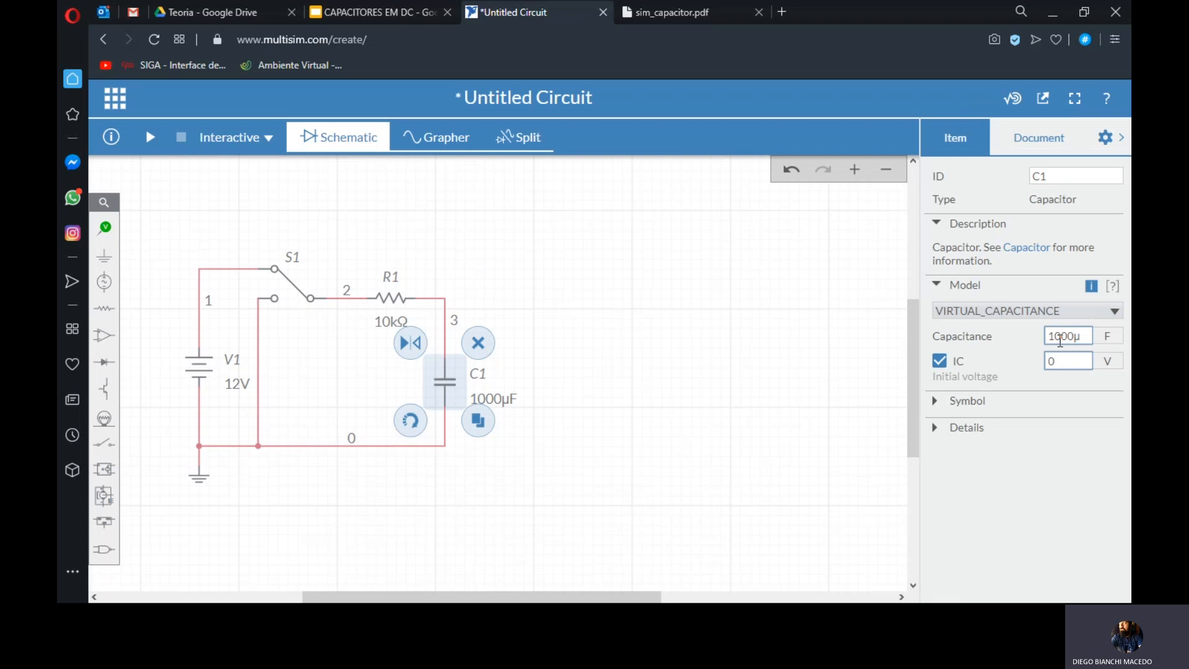
# - Change capacitor C1's symbol to the polarized version with a curved plate and plus sign
pyautogui.click(966, 404)
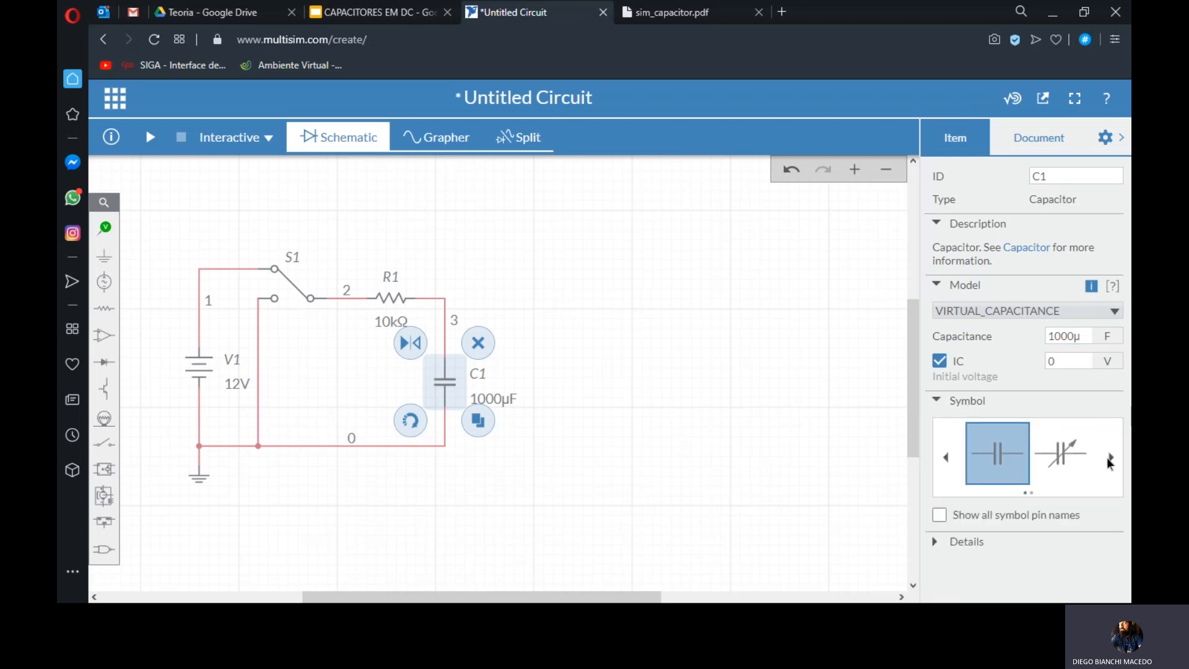
pyautogui.click(1110, 459)
pyautogui.click(997, 455)
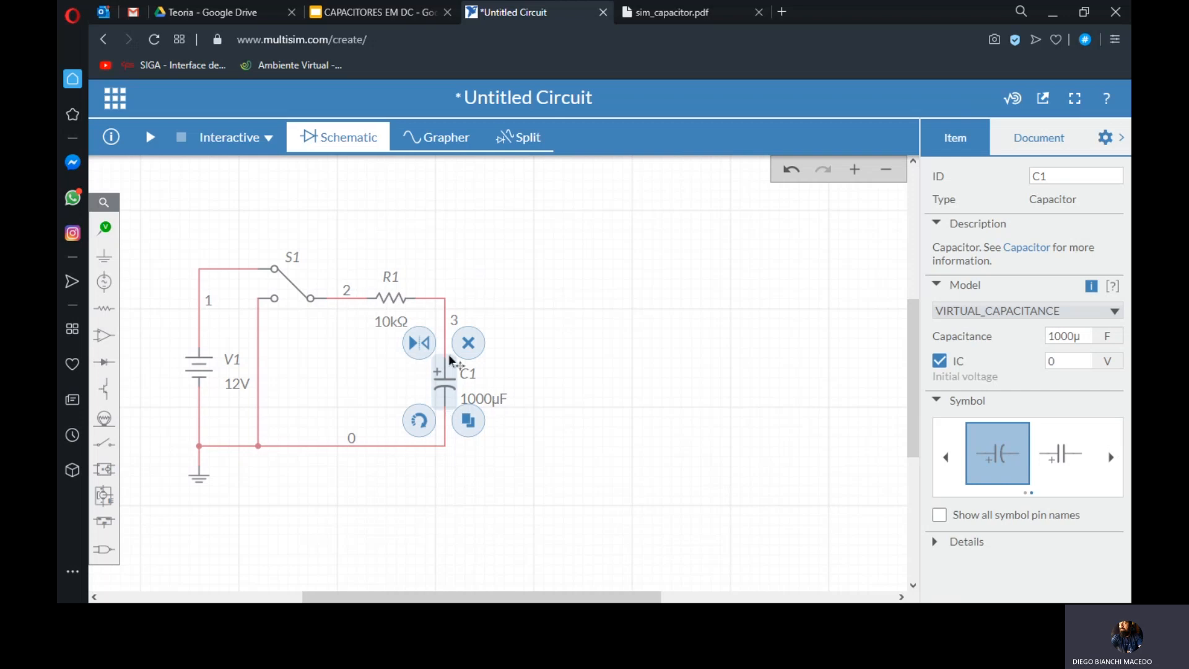
pyautogui.click(616, 411)
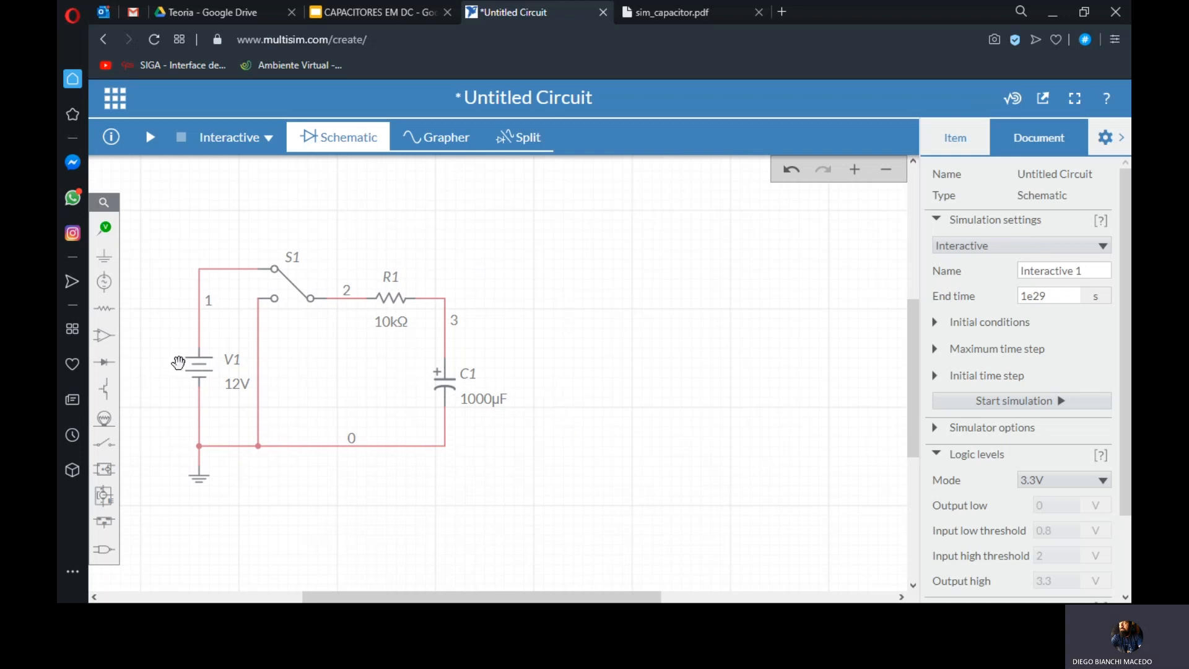
# - Rename voltage source V1 to Vcc and change its symbol to the circle with plus and minus signs
pyautogui.click(202, 371)
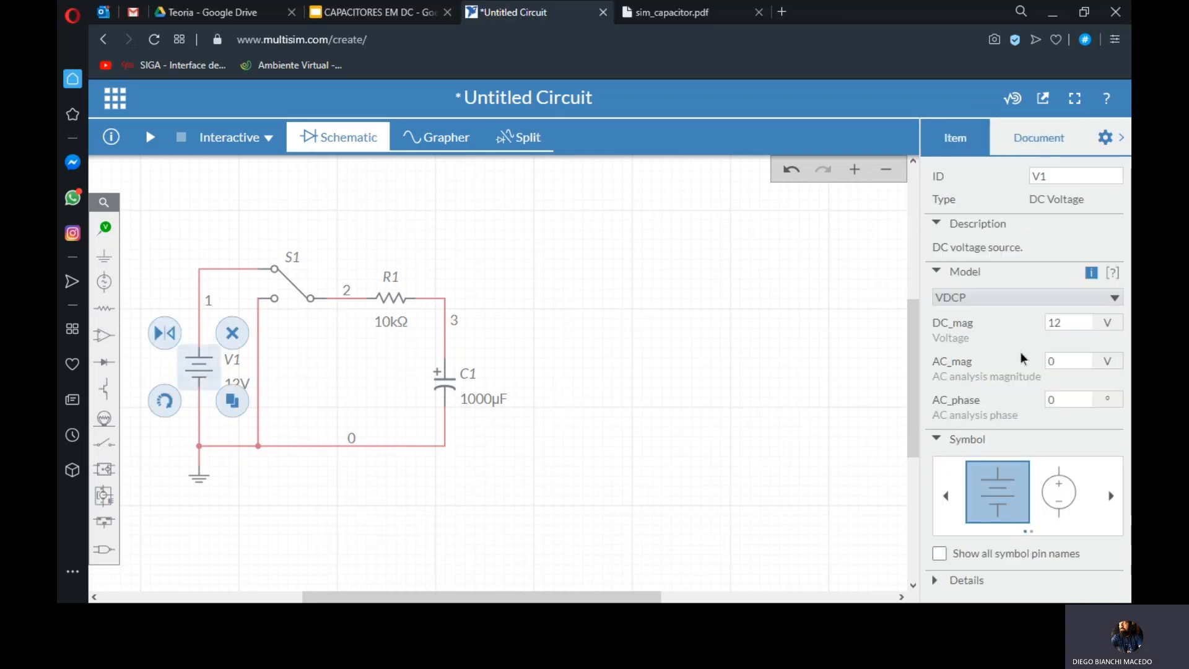
pyautogui.click(1085, 317)
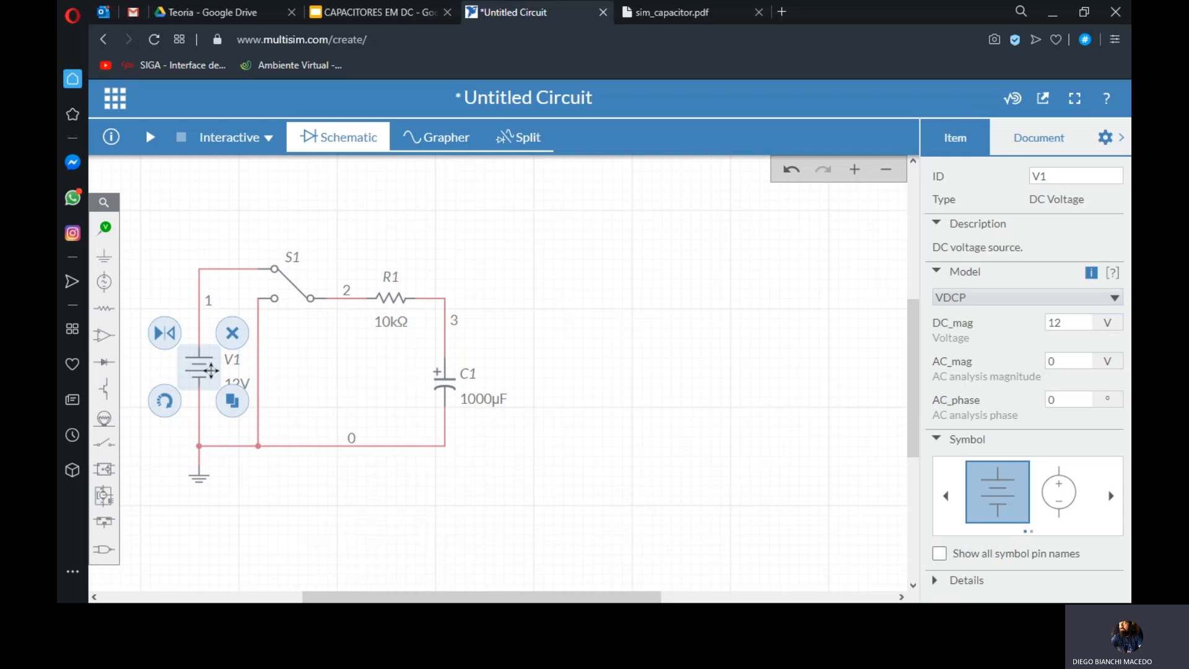
pyautogui.click(1067, 180)
pyautogui.hotkey('alt', 'Tab')
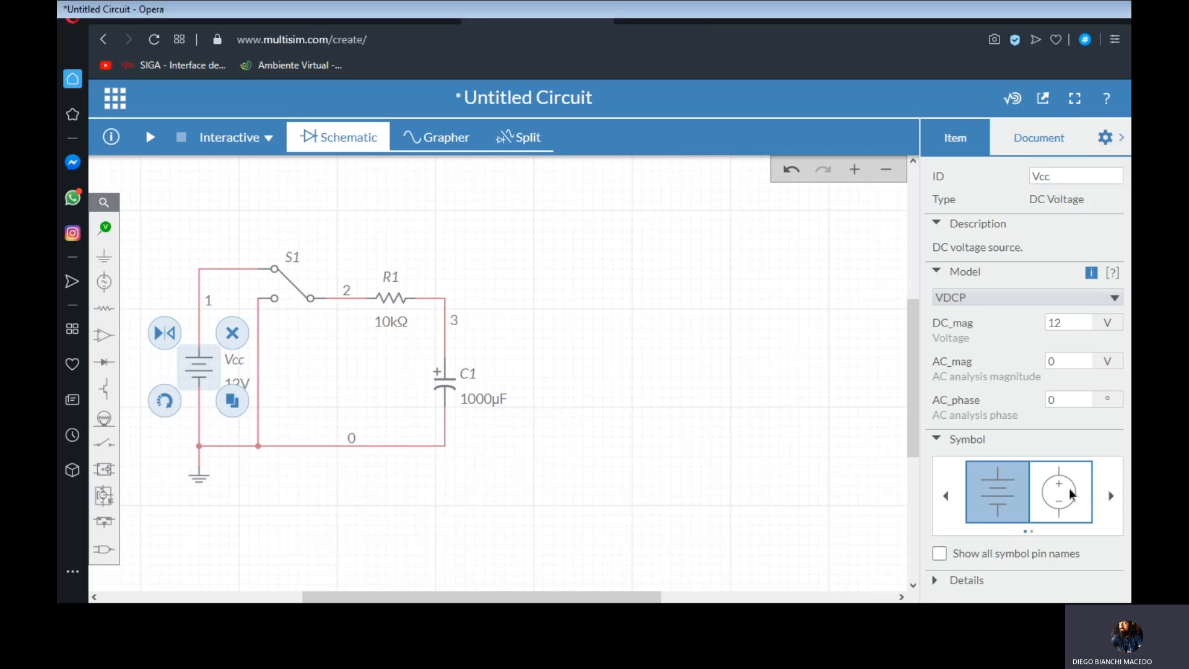
pyautogui.click(1059, 495)
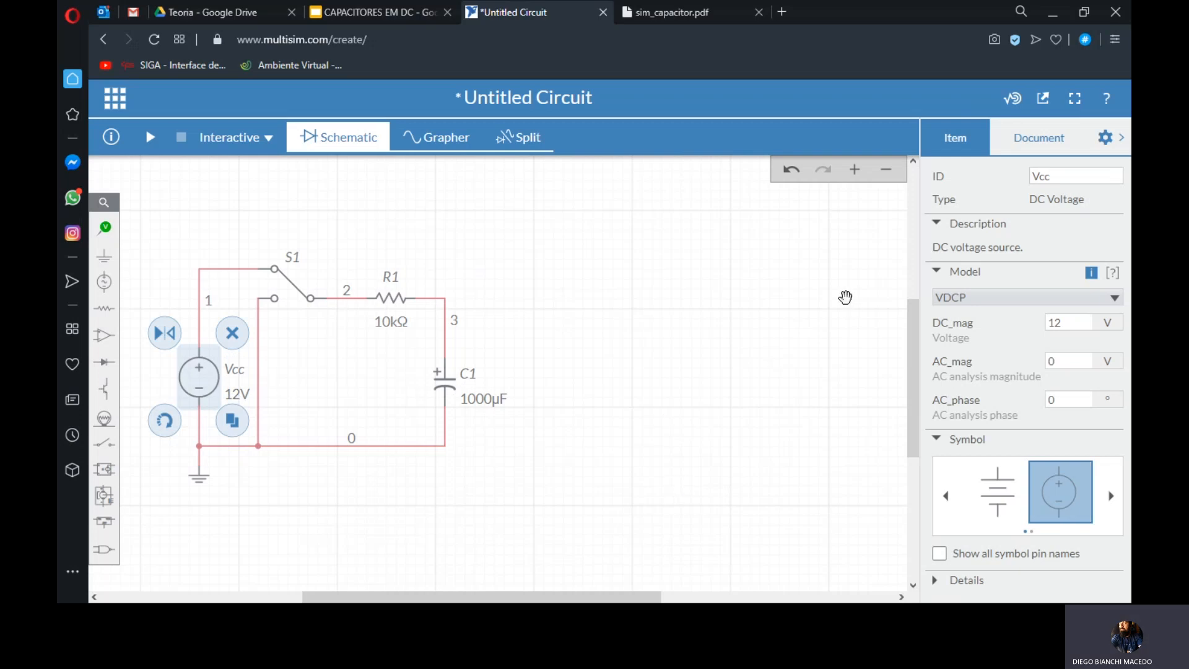
pyautogui.click(866, 285)
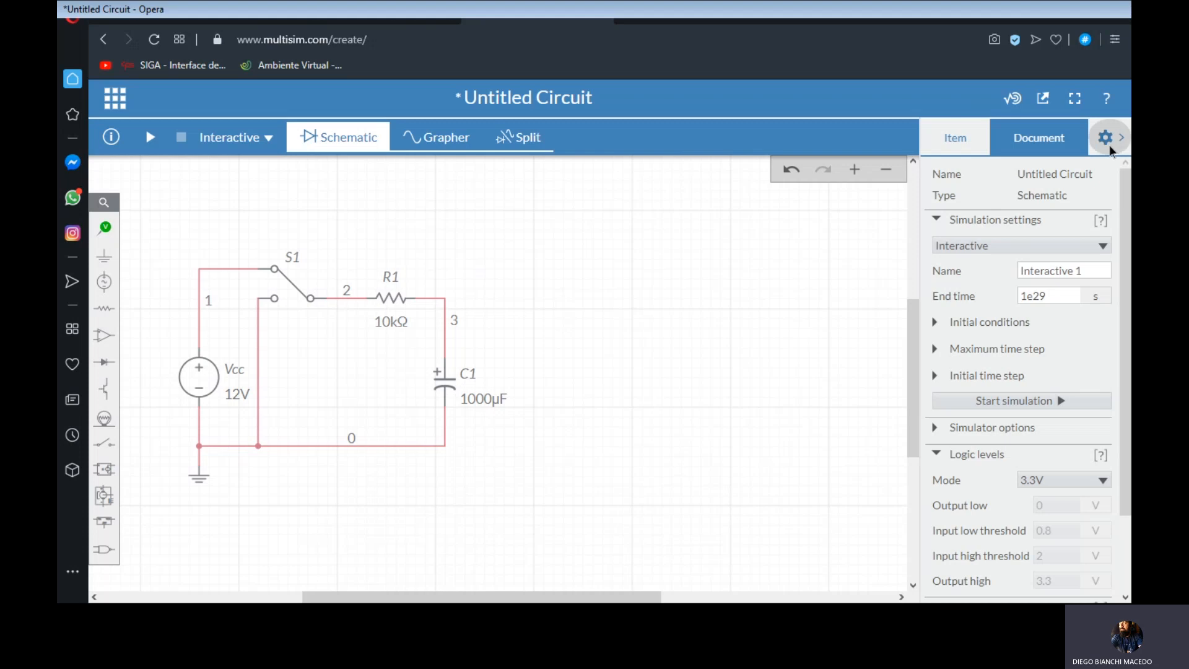
pyautogui.click(1109, 145)
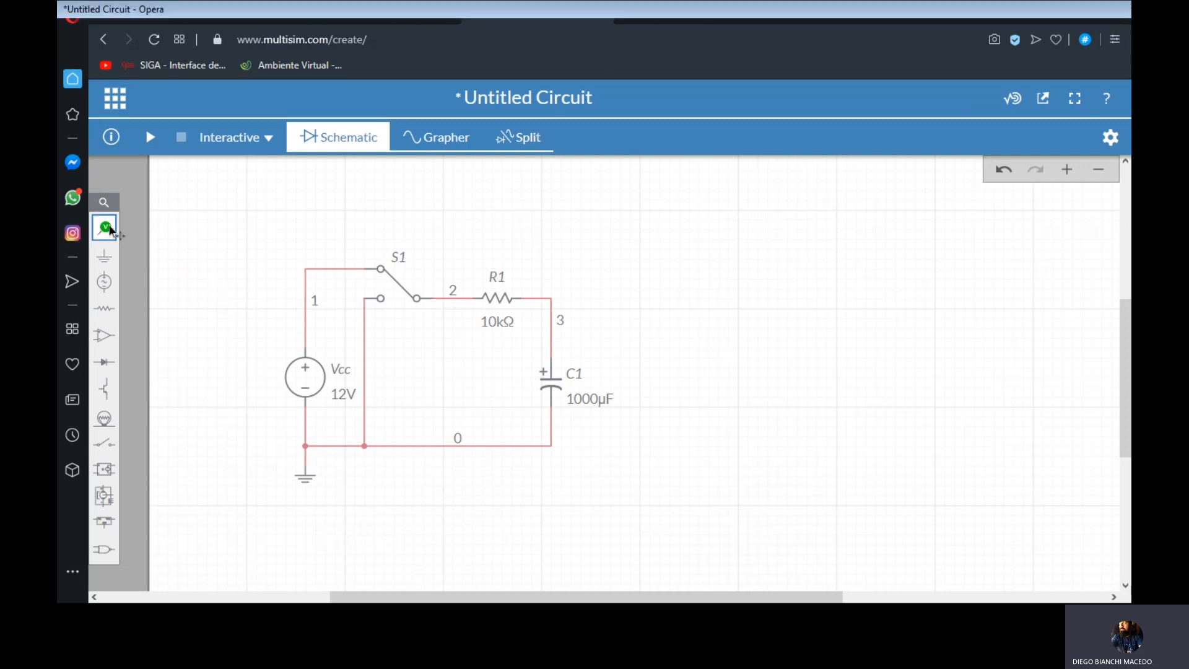
# - Add a text annotation reading "Carga" and position it above the wire from Vcc to S1's upper contact
pyautogui.moveTo(109, 230)
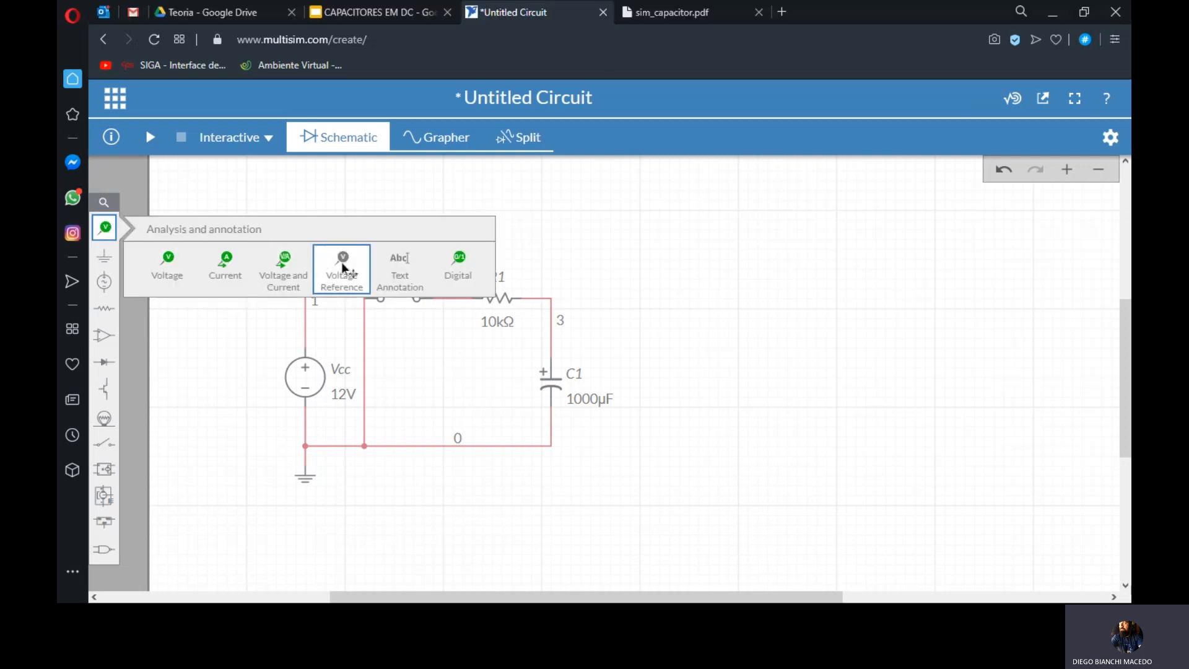
pyautogui.click(403, 271)
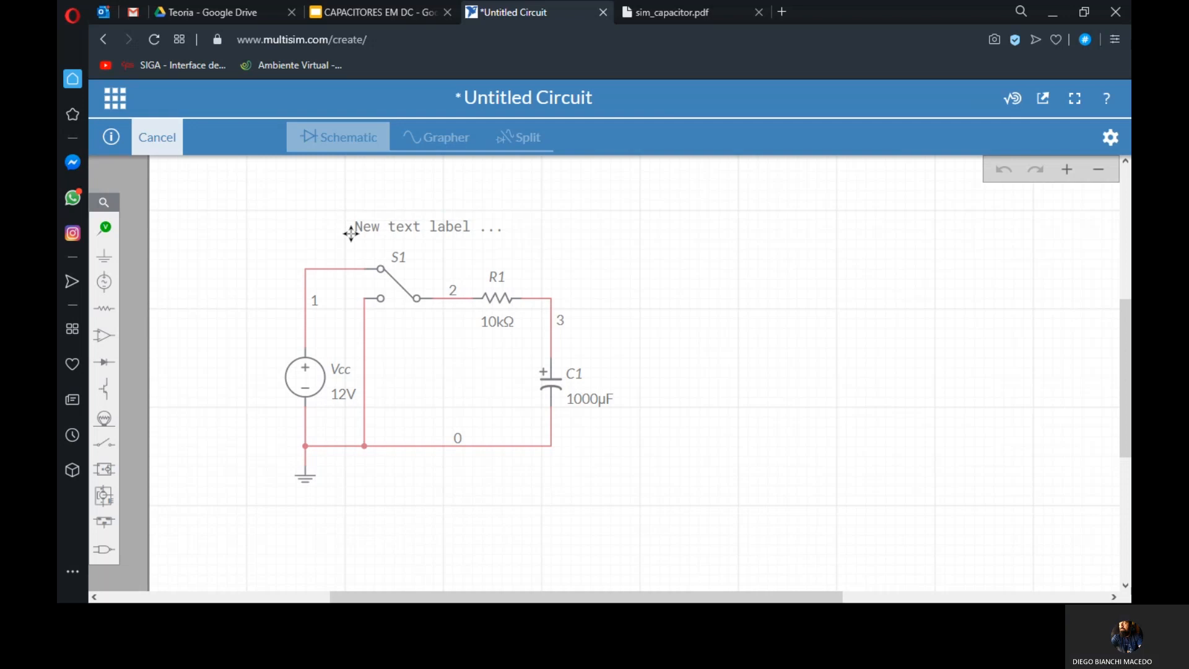
pyautogui.click(353, 229)
pyautogui.doubleClick(422, 227)
pyautogui.tripleClick(406, 222)
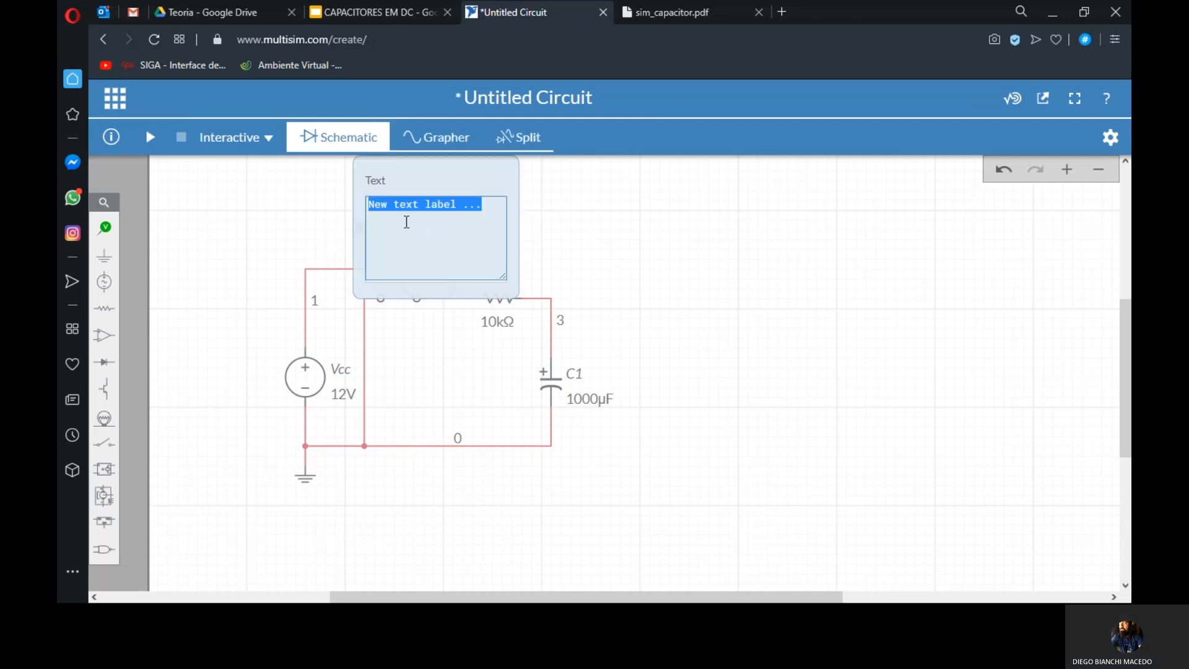
pyautogui.write('CA')
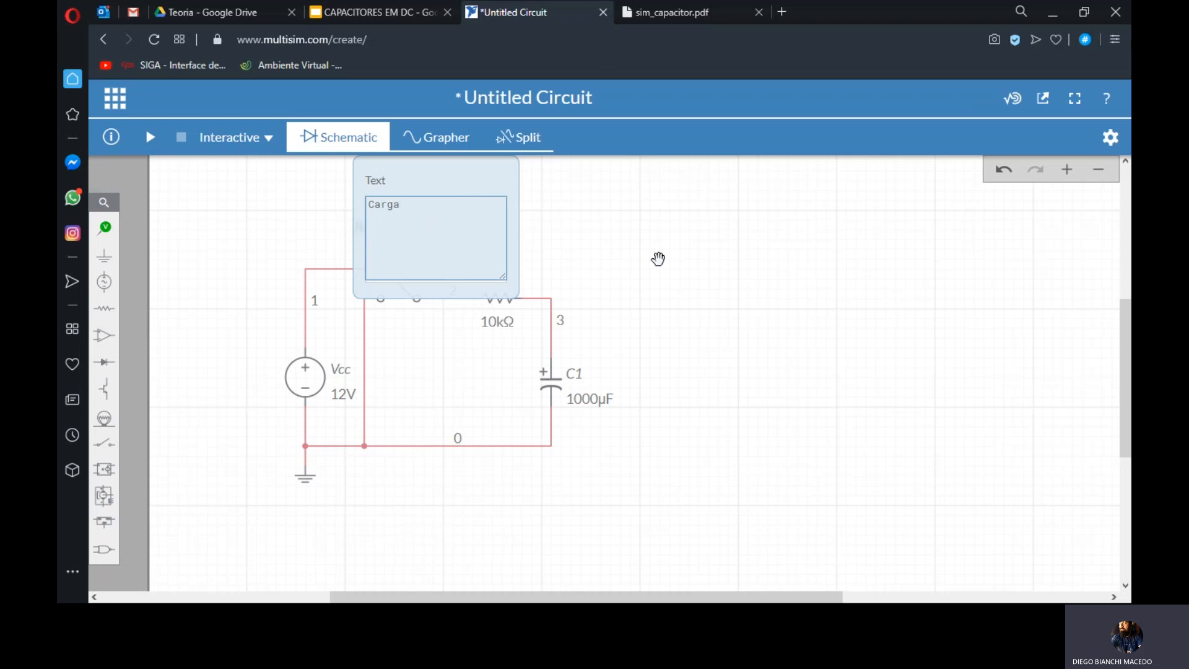
pyautogui.click(681, 247)
pyautogui.click(374, 229)
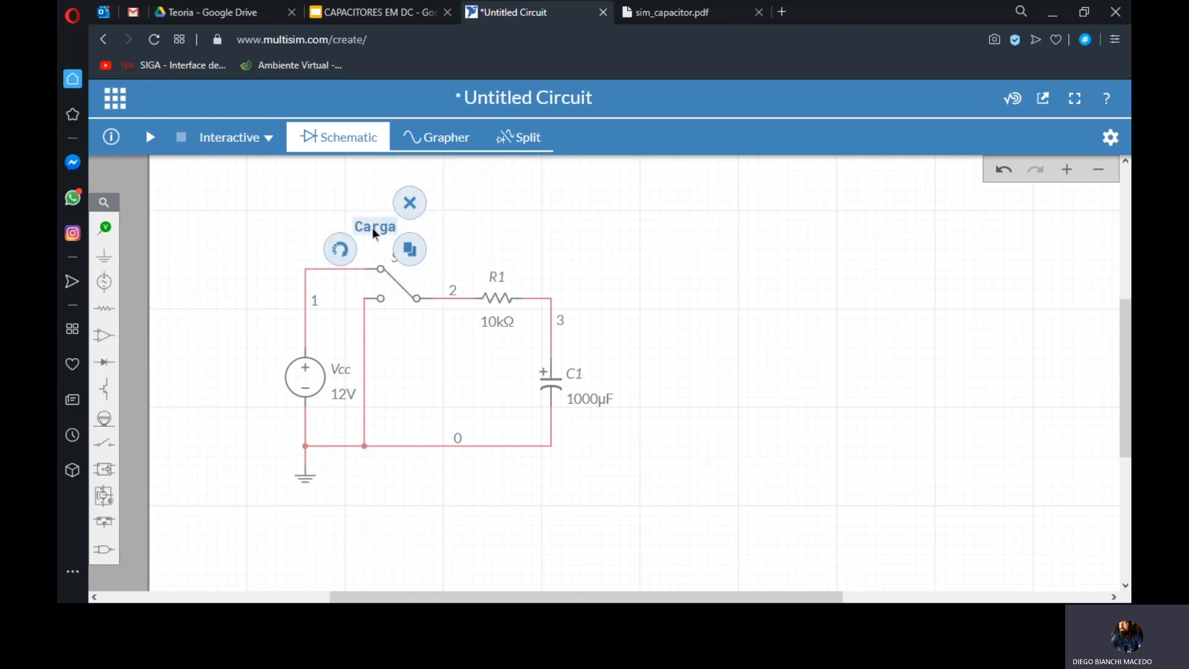
pyautogui.moveTo(380, 227); pyautogui.dragTo(328, 263)
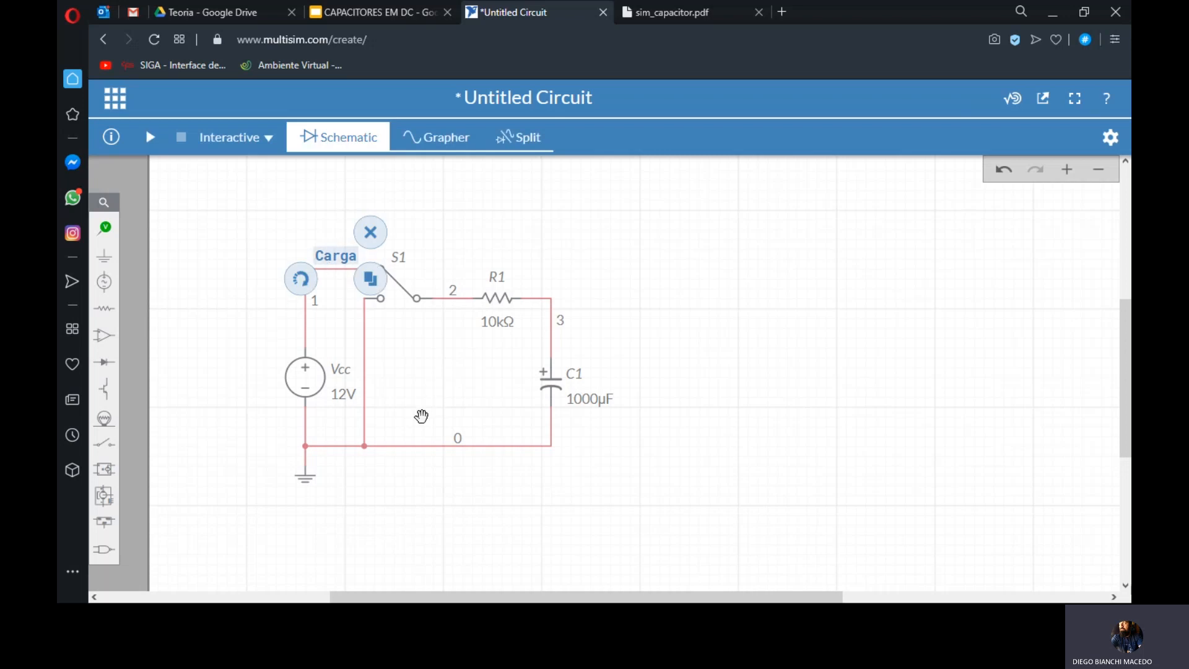
# - Add a second text annotation reading "Descarga" in the empty area to the right of resistor R1
pyautogui.click(96, 230)
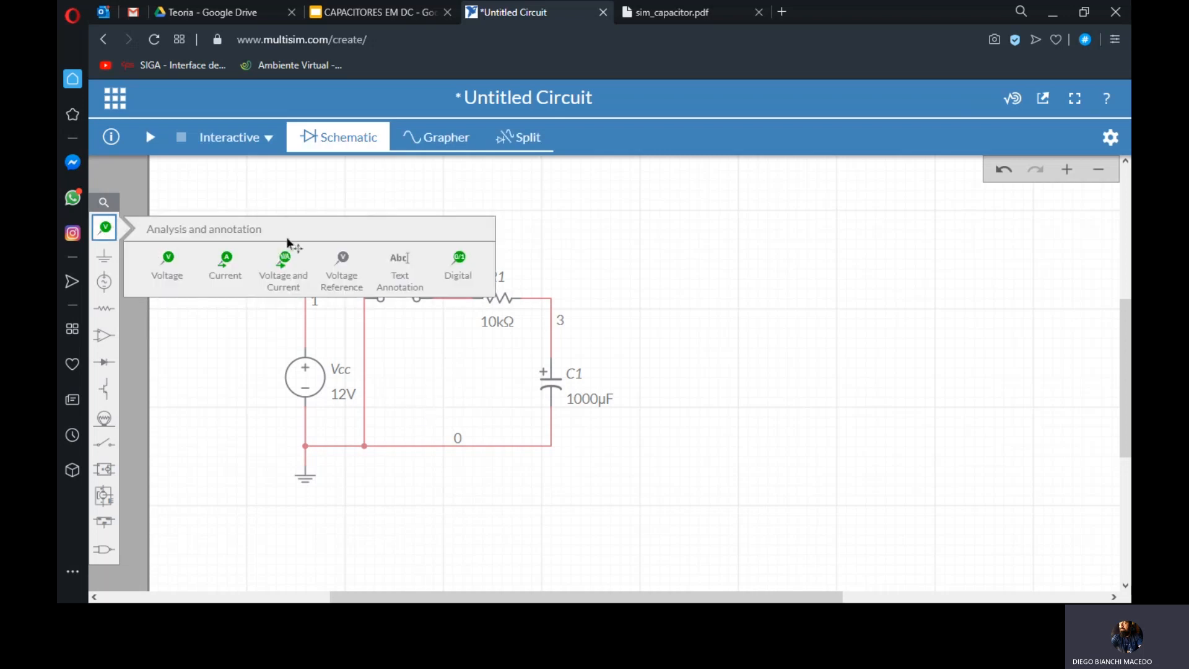
pyautogui.click(405, 269)
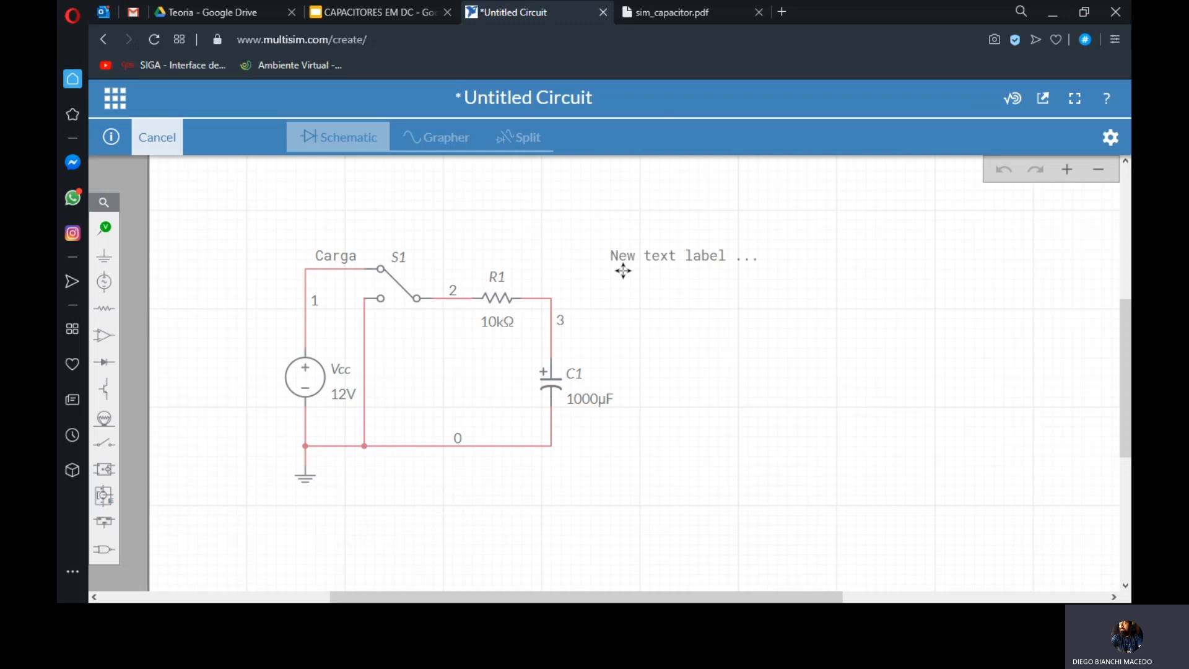
pyautogui.click(622, 280)
pyautogui.doubleClick(659, 273)
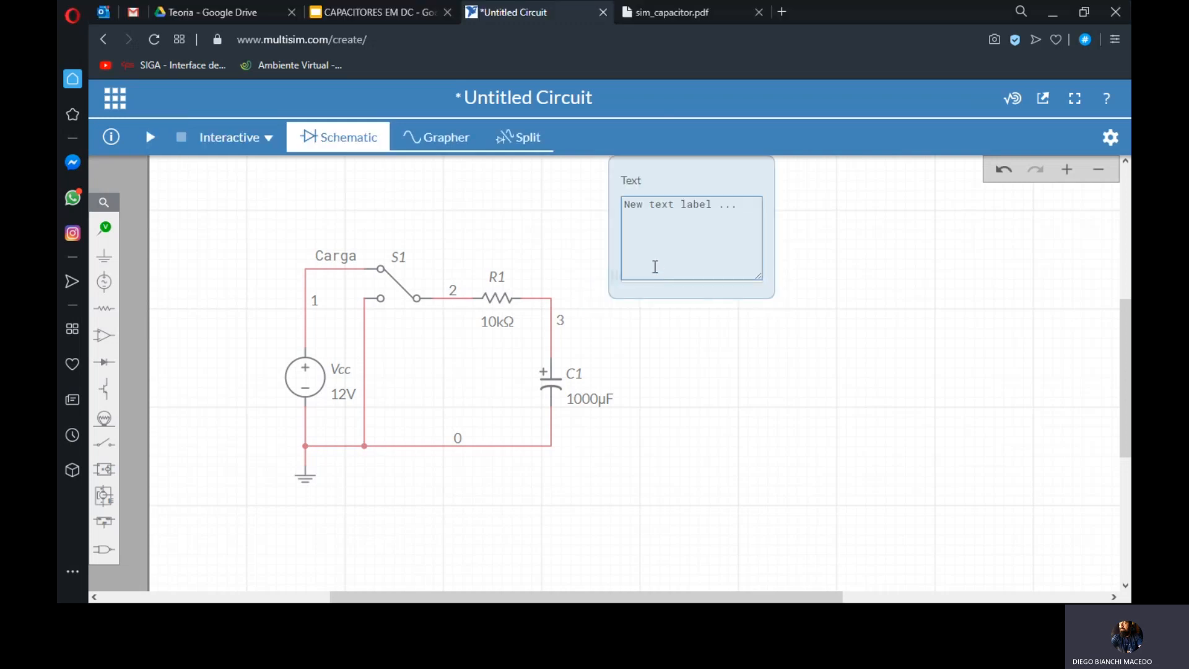
pyautogui.hotkey('ctrl', 'a')
pyautogui.write('Descarga')
pyautogui.click(773, 399)
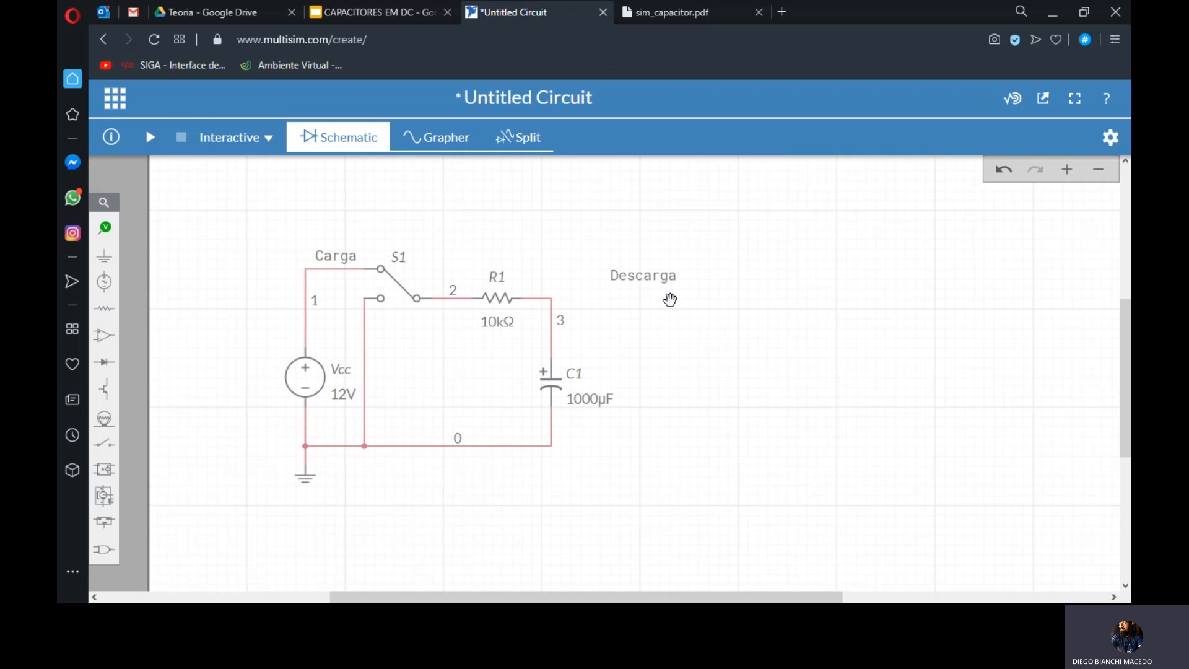
# - Move the "Descarga" label below S1's lower contact, beside the vertical discharge wire
pyautogui.click(665, 282)
pyautogui.moveTo(649, 276); pyautogui.dragTo(397, 323)
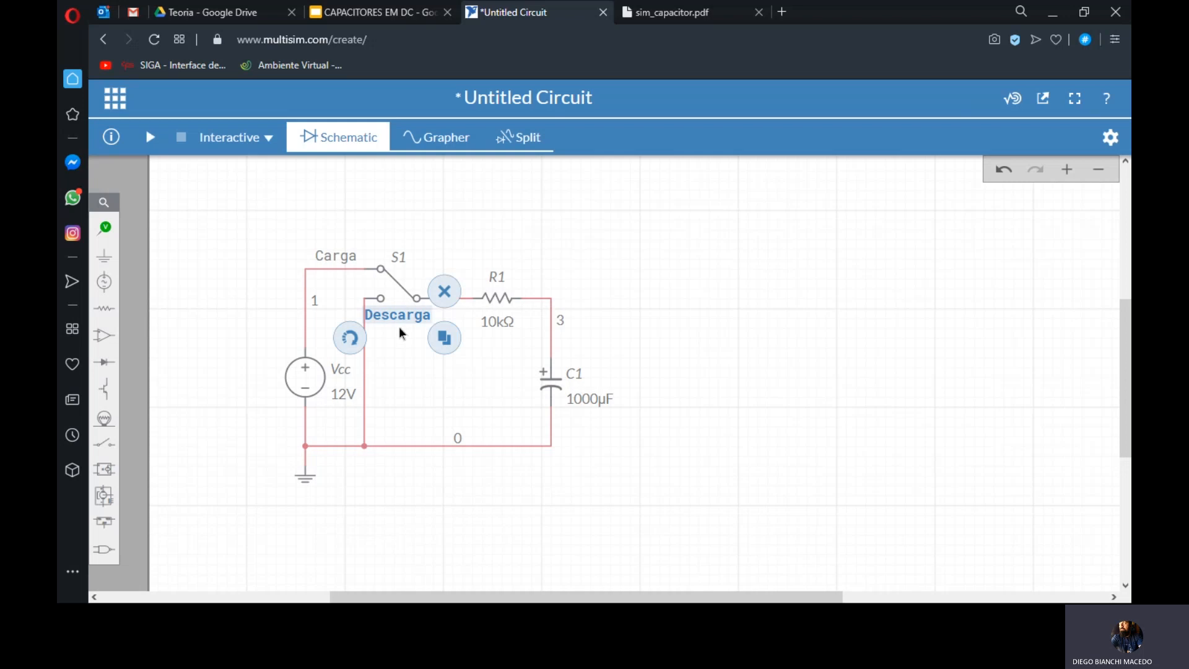
pyautogui.click(668, 318)
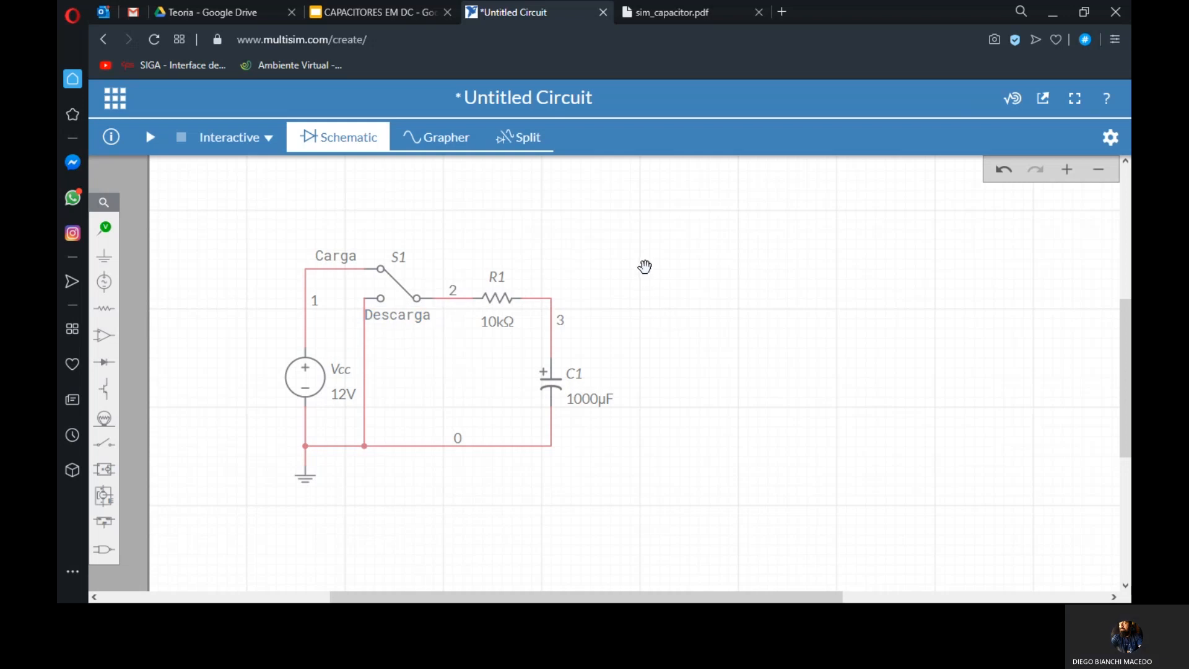
pyautogui.click(377, 311)
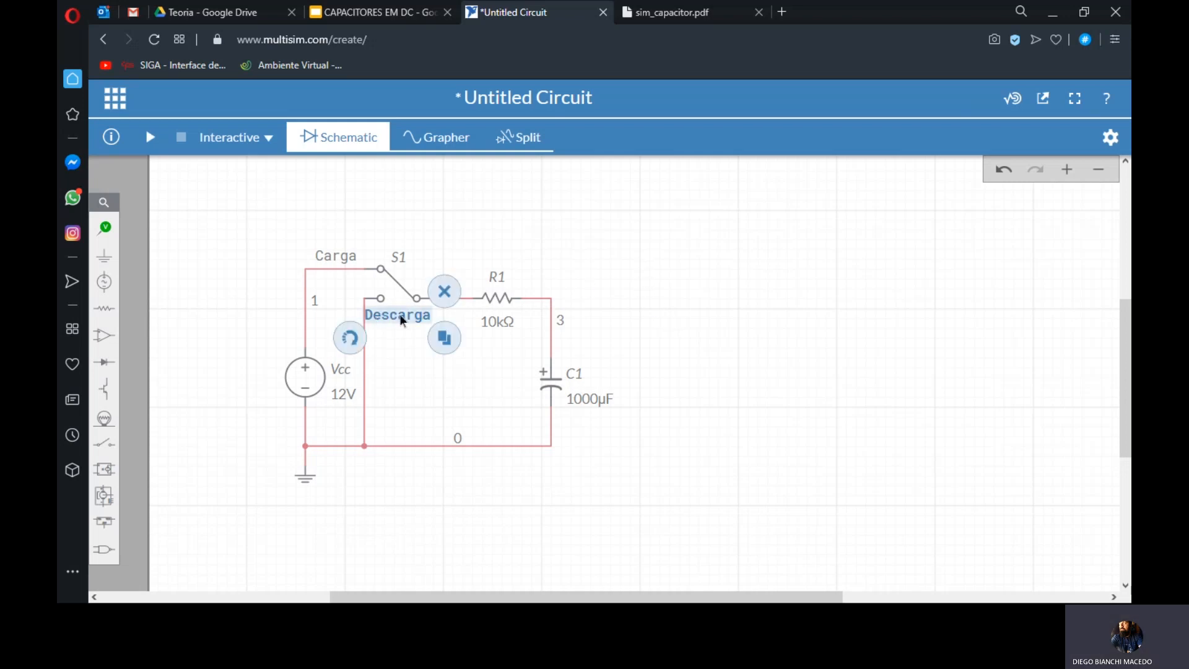
pyautogui.moveTo(399, 326); pyautogui.dragTo(396, 355)
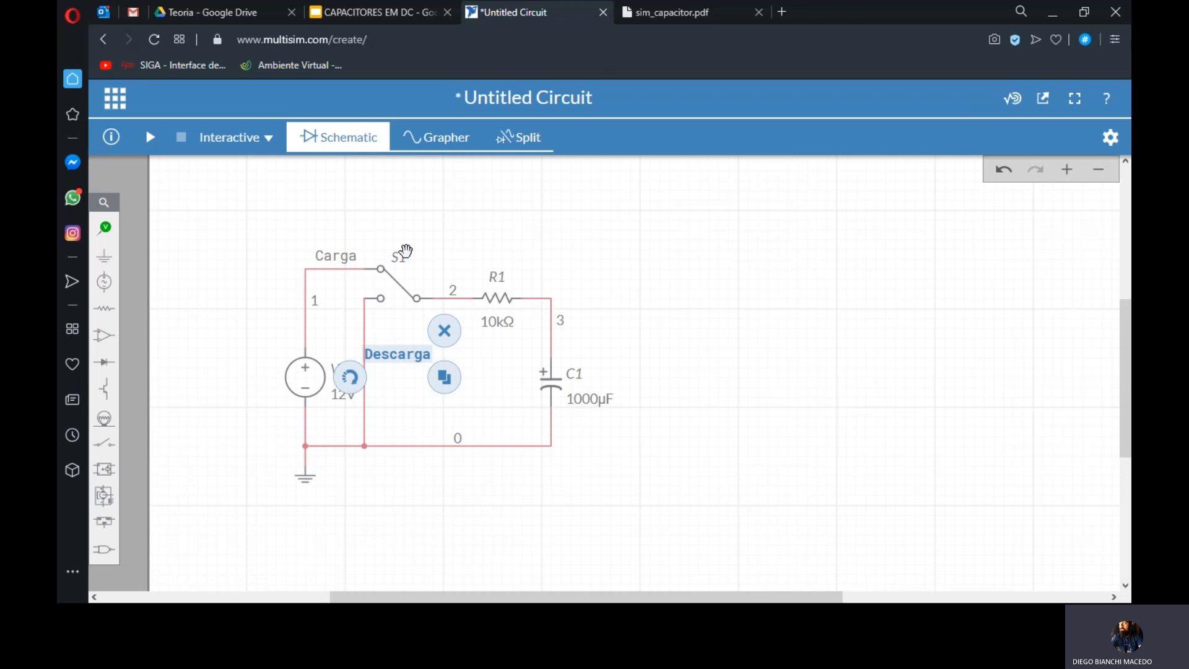
pyautogui.click(692, 297)
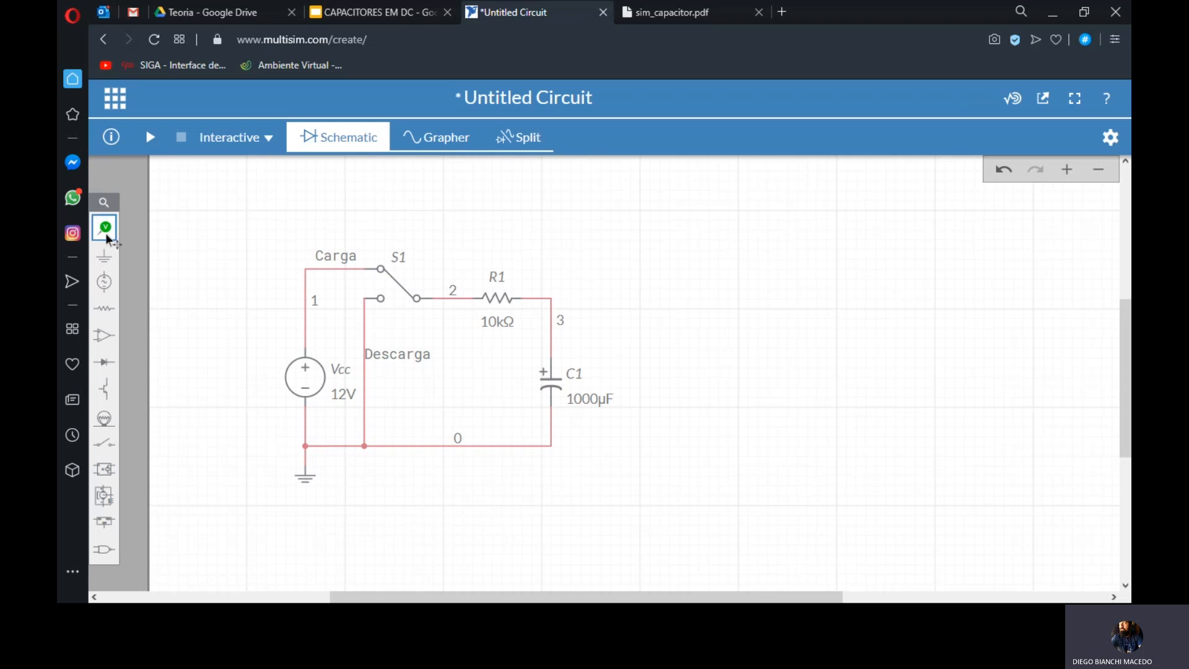
# - Place a voltage probe on the wire between resistor R1 and the positive terminal of capacitor C1
pyautogui.moveTo(105, 233)
pyautogui.click(130, 259)
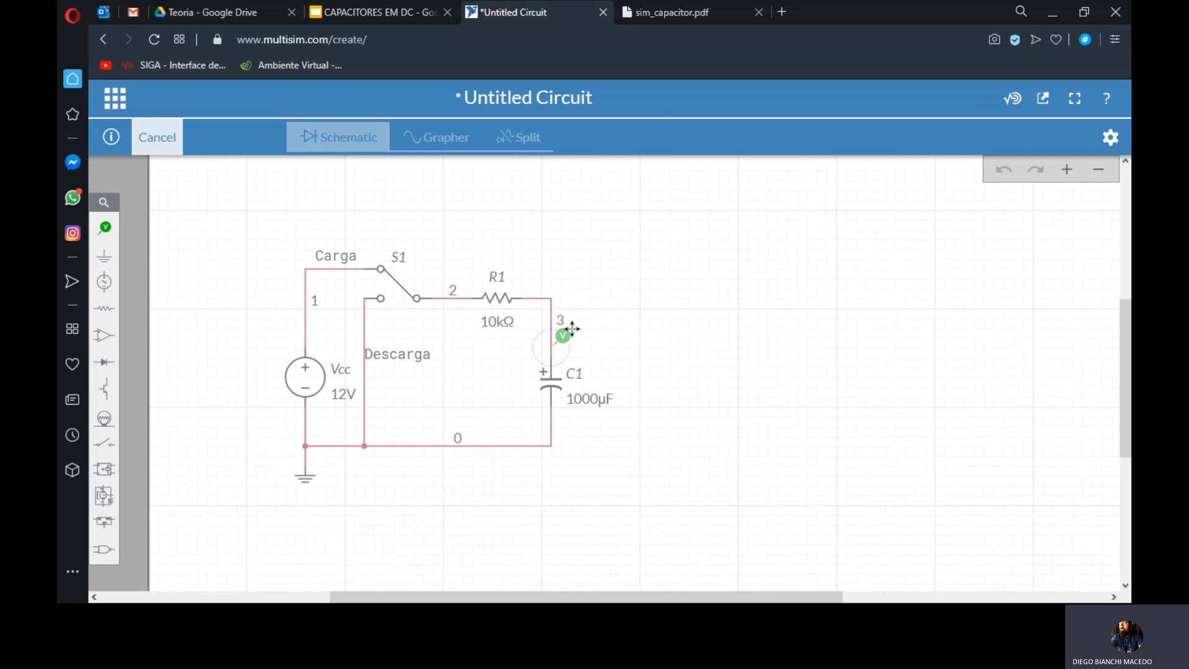
pyautogui.click(570, 329)
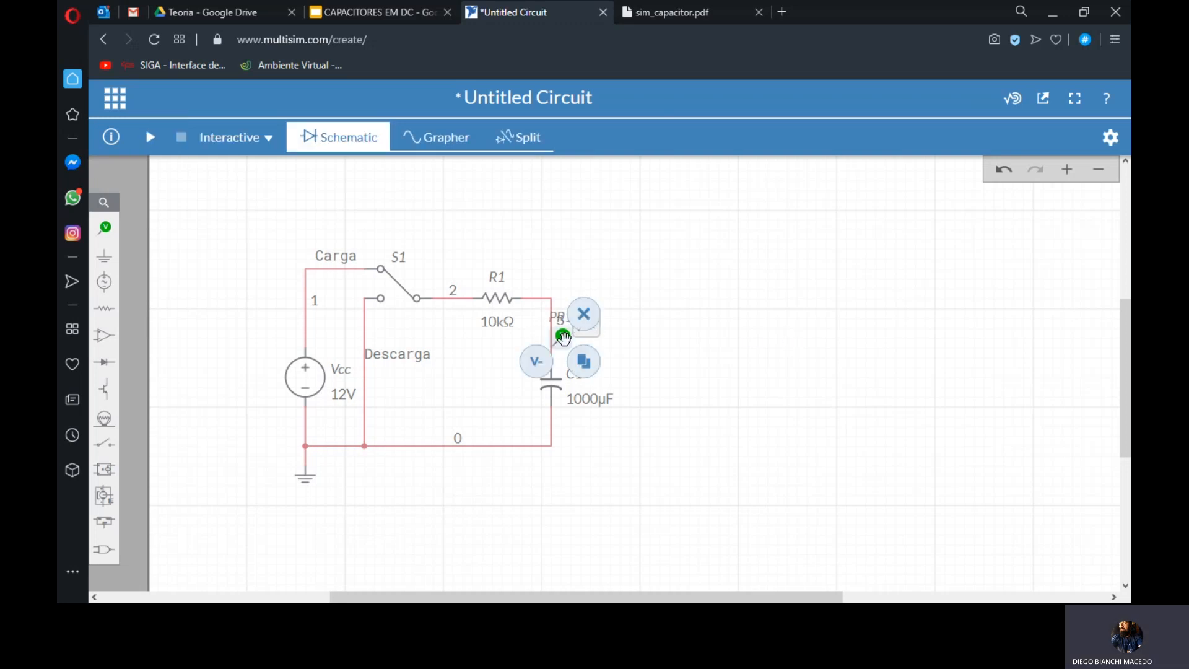
# - Move the capacitor's voltage probe up to the wire corner beside R1 and place a second voltage probe between S1 and R1
pyautogui.moveTo(563, 336); pyautogui.dragTo(561, 304)
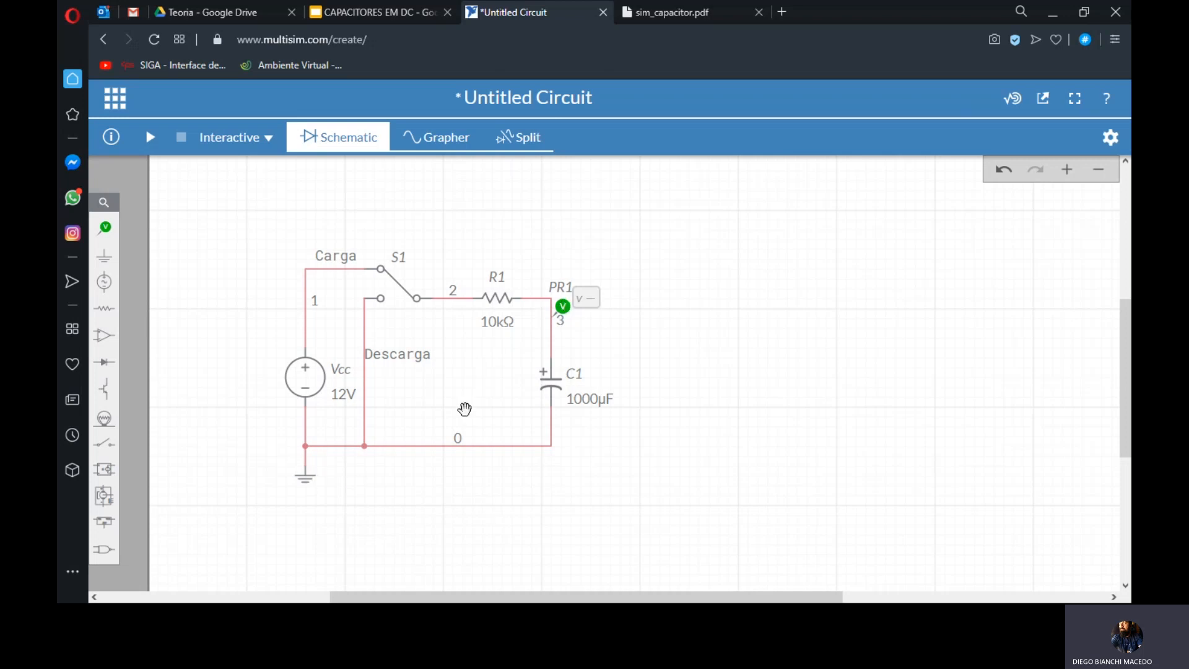
pyautogui.click(110, 229)
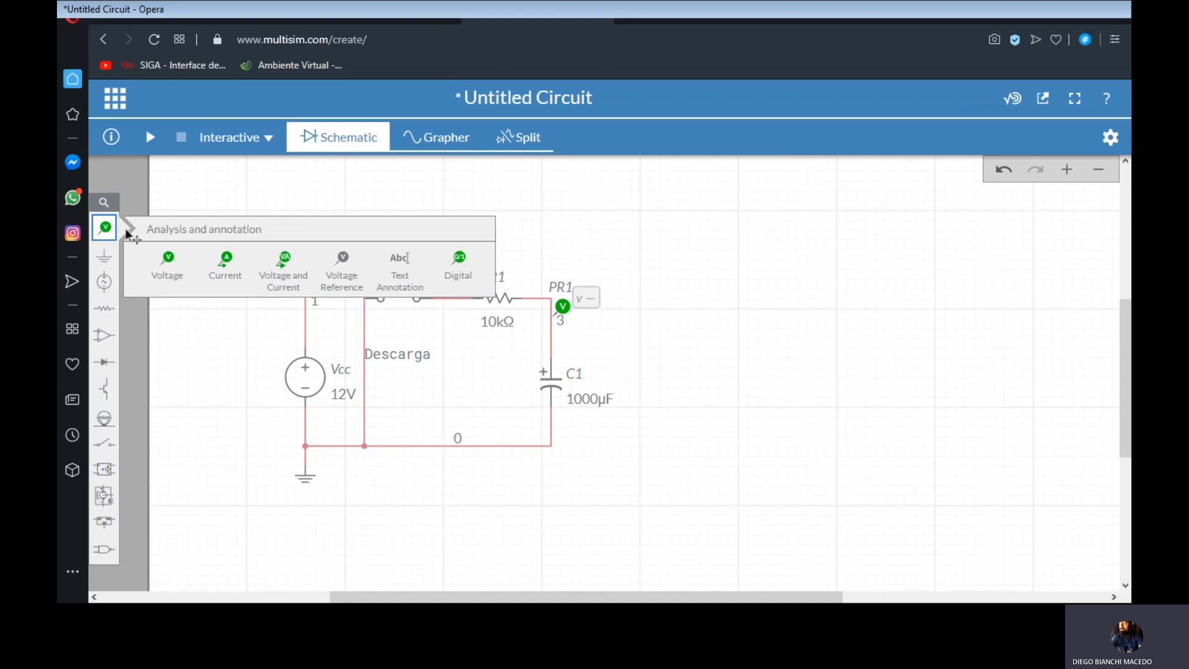
pyautogui.click(167, 263)
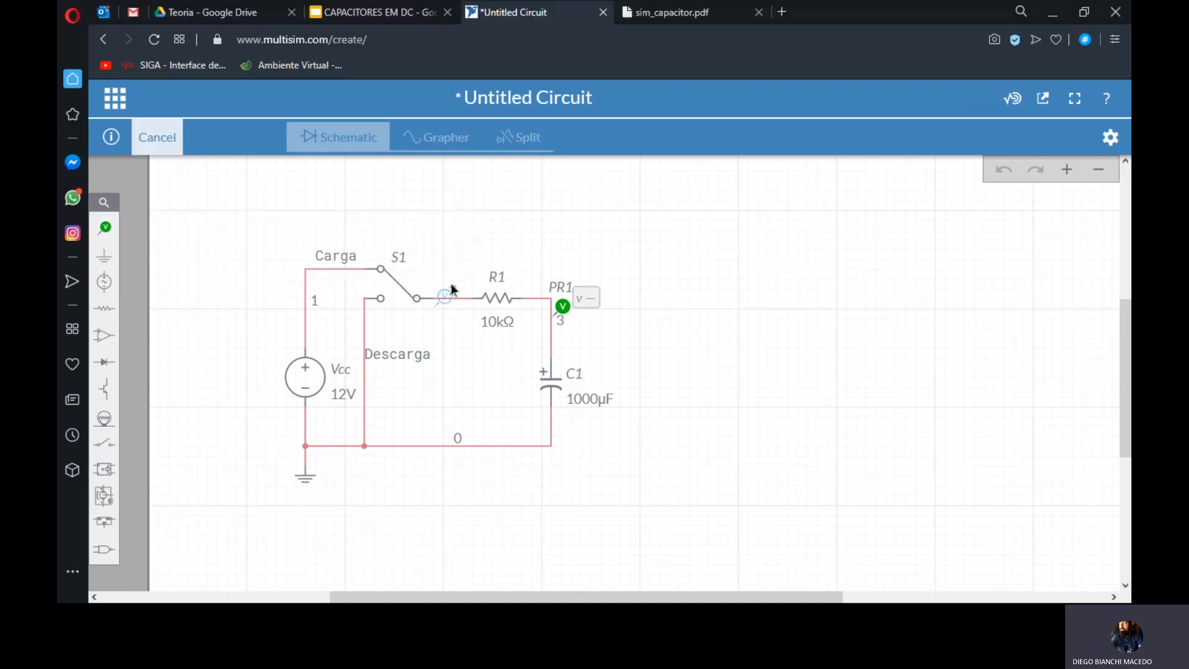
pyautogui.click(441, 277)
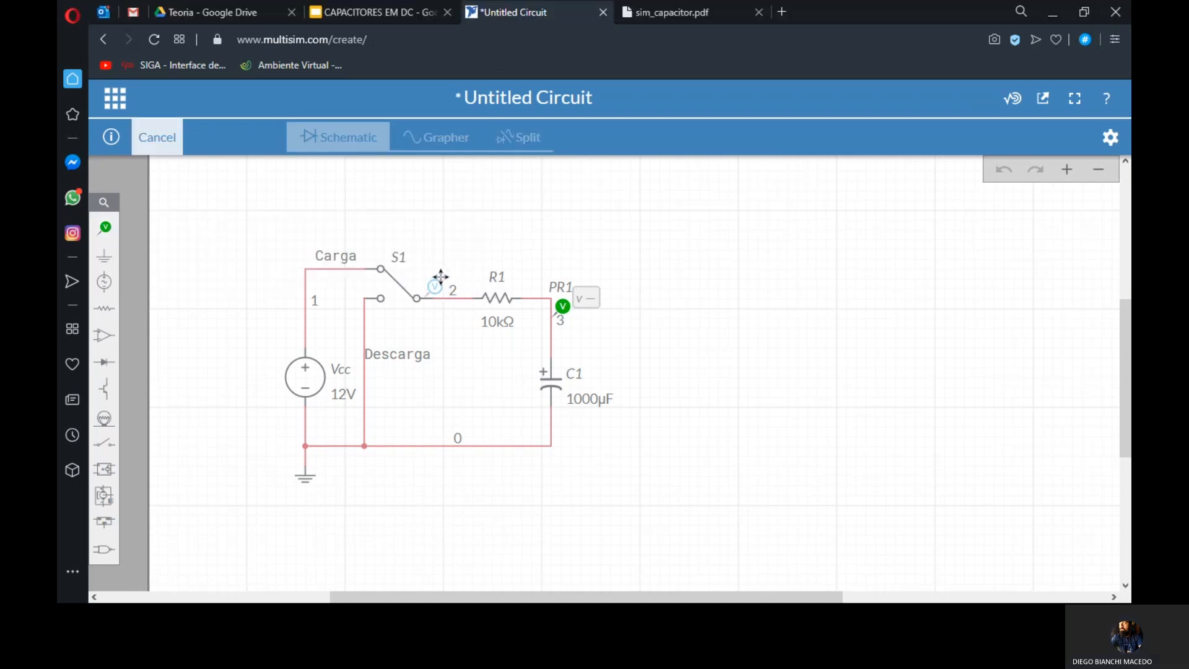
pyautogui.click(450, 277)
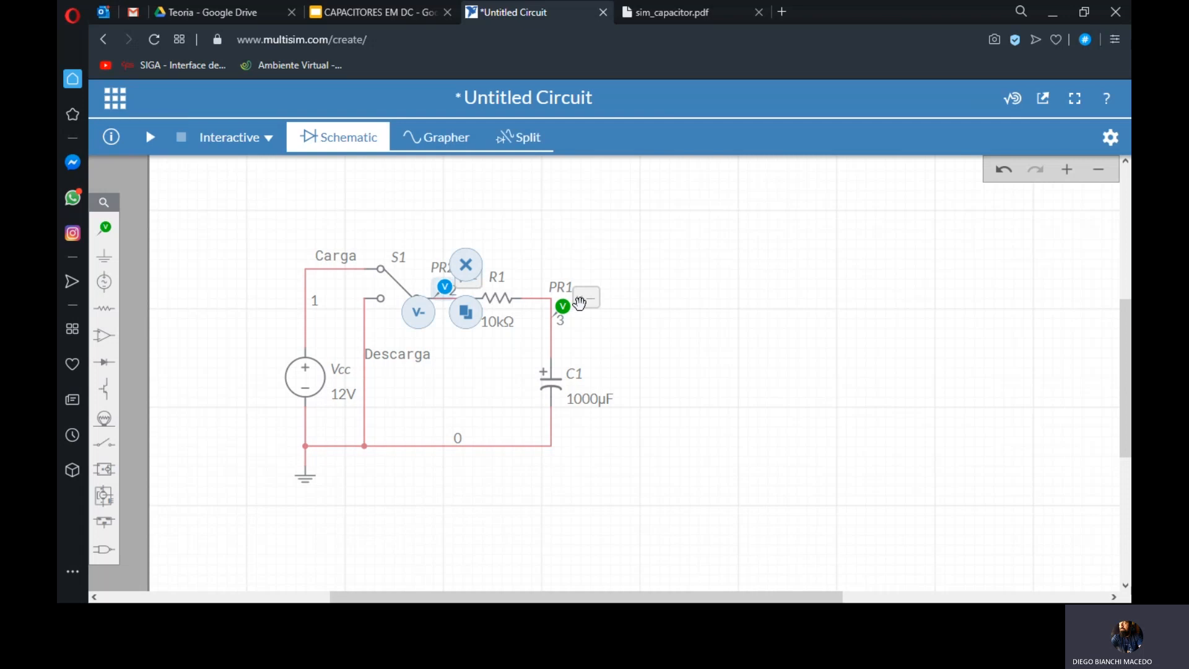
pyautogui.click(568, 238)
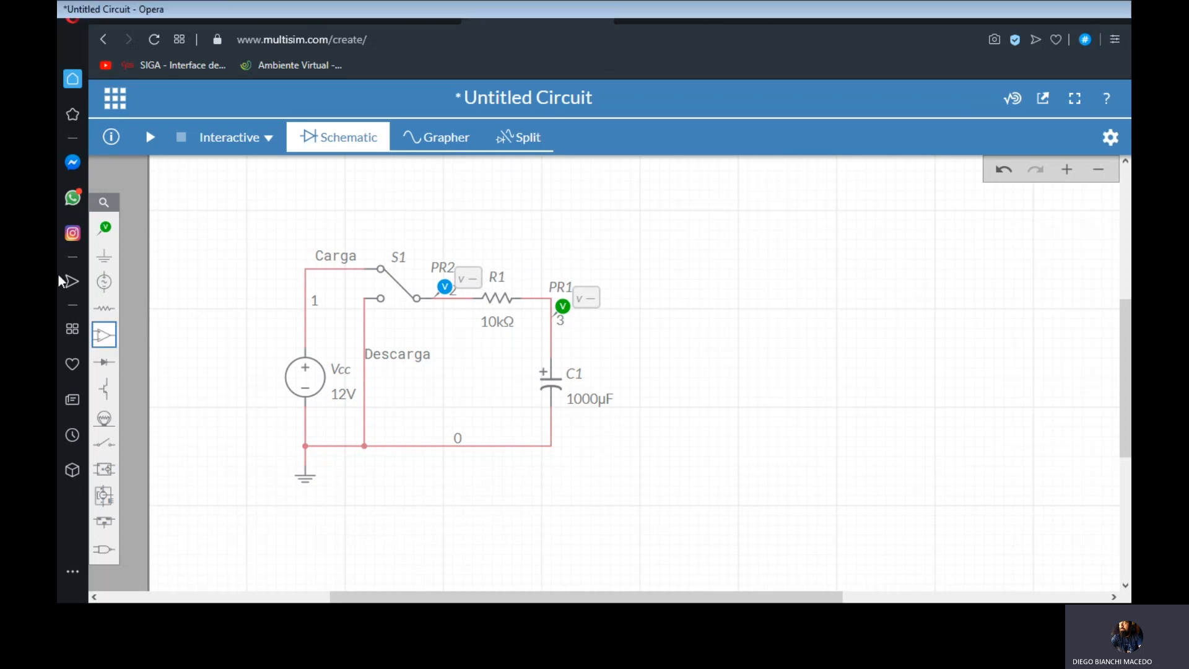
# - Place a voltage reference probe on the wire just after R1, on the capacitor side
pyautogui.click(106, 234)
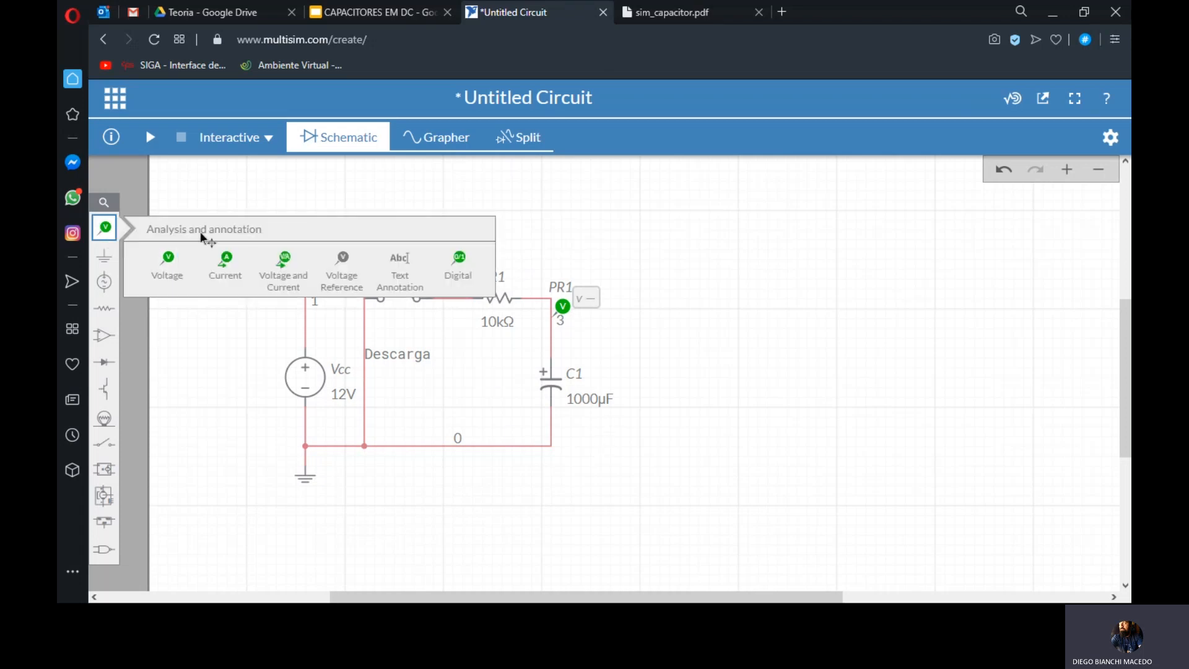
pyautogui.click(342, 265)
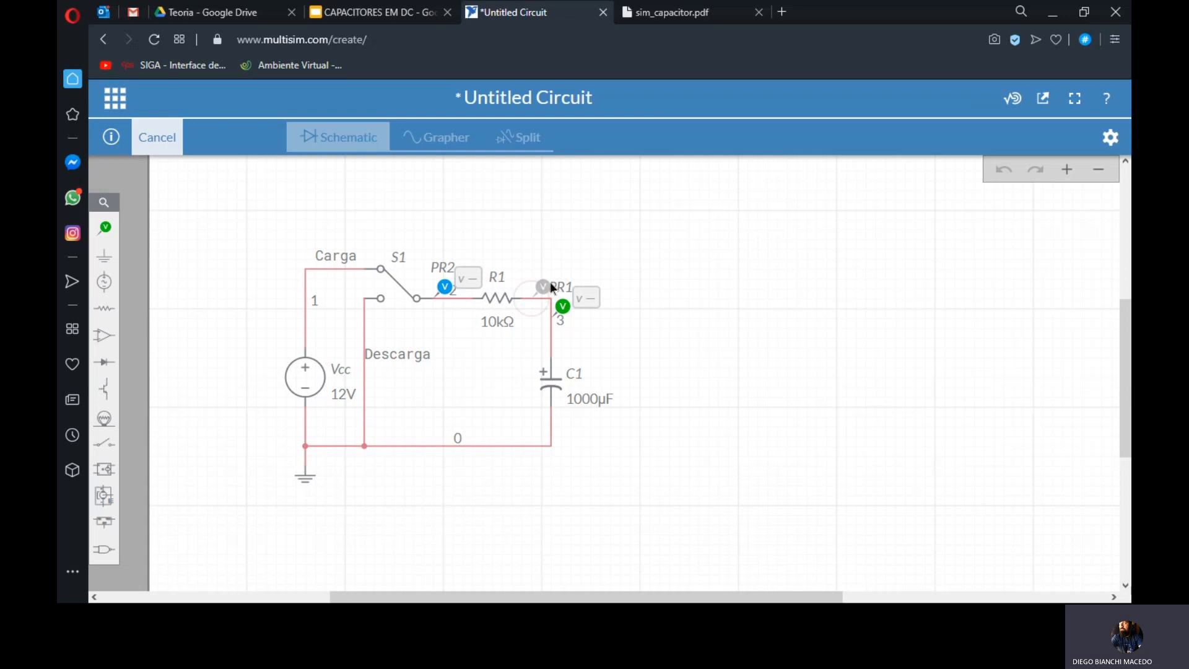
pyautogui.click(545, 282)
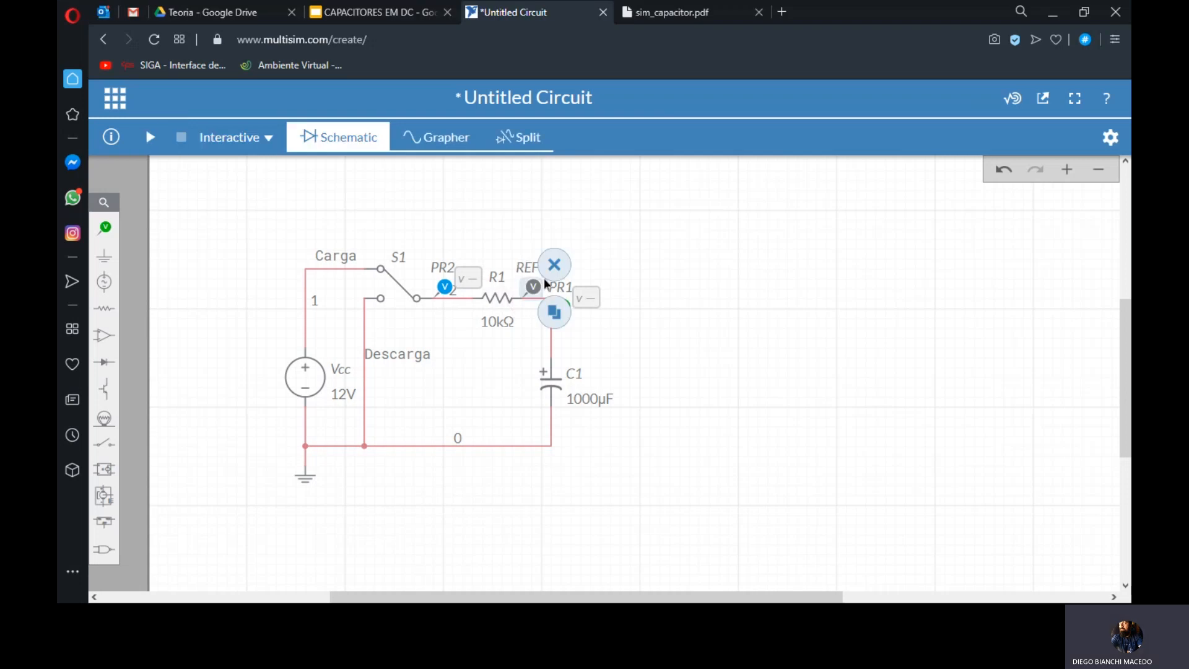
pyautogui.click(645, 300)
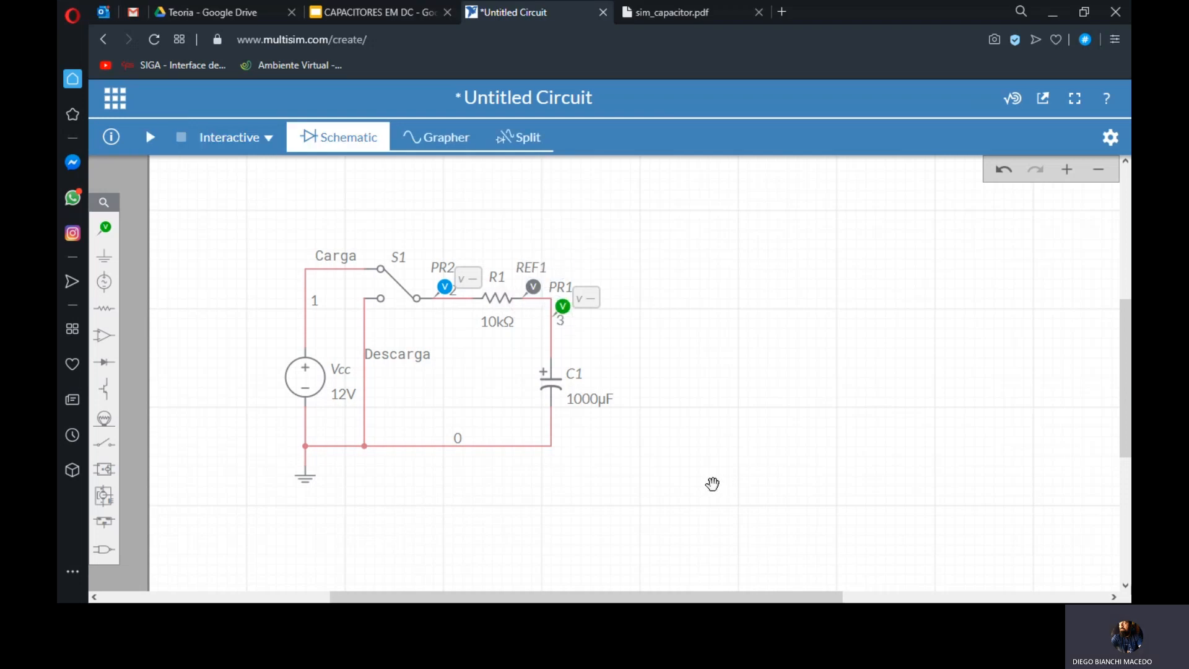
# - Place a current probe on the lower return wire near capacitor C1
pyautogui.click(106, 228)
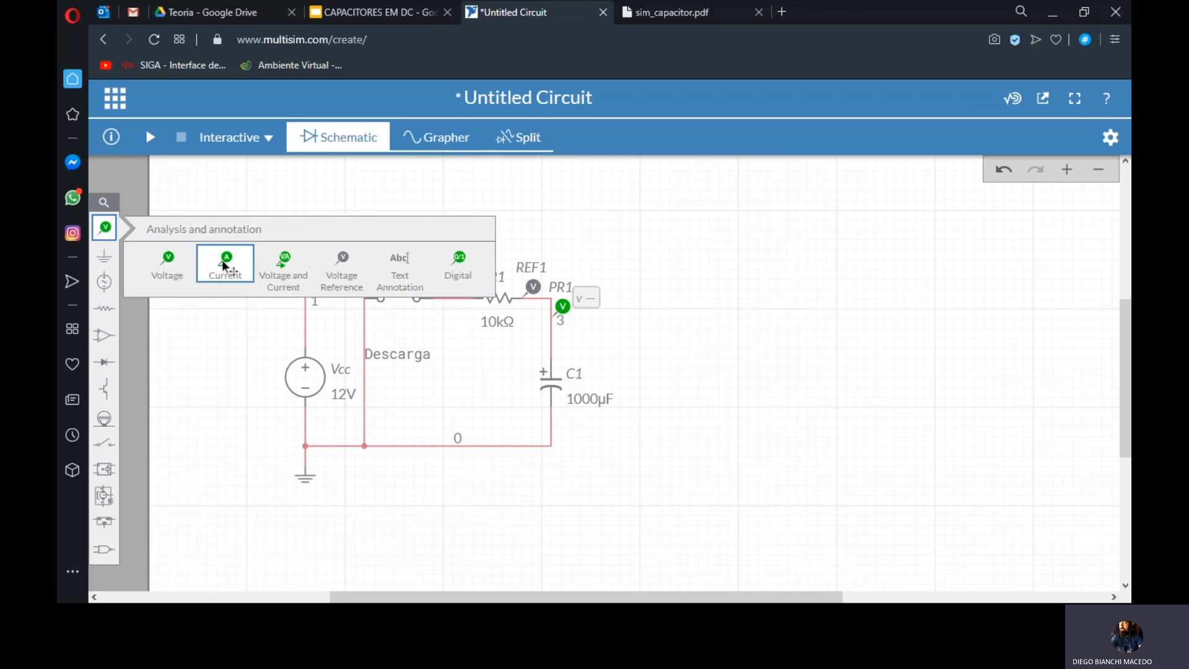
pyautogui.click(199, 260)
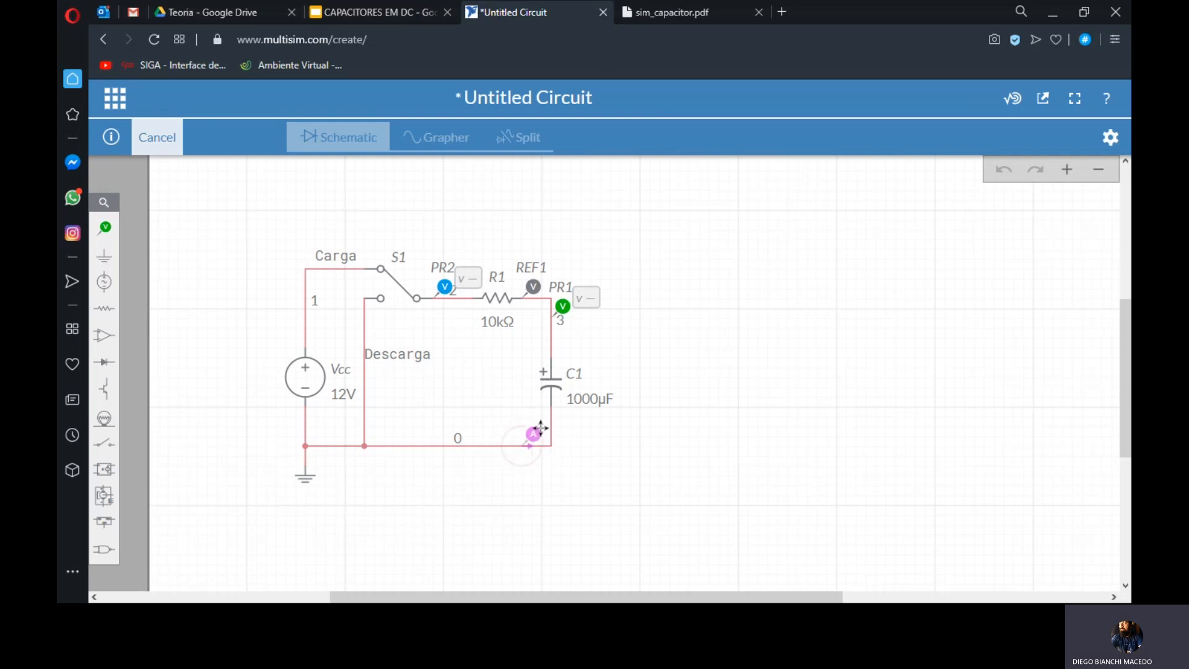
pyautogui.click(540, 428)
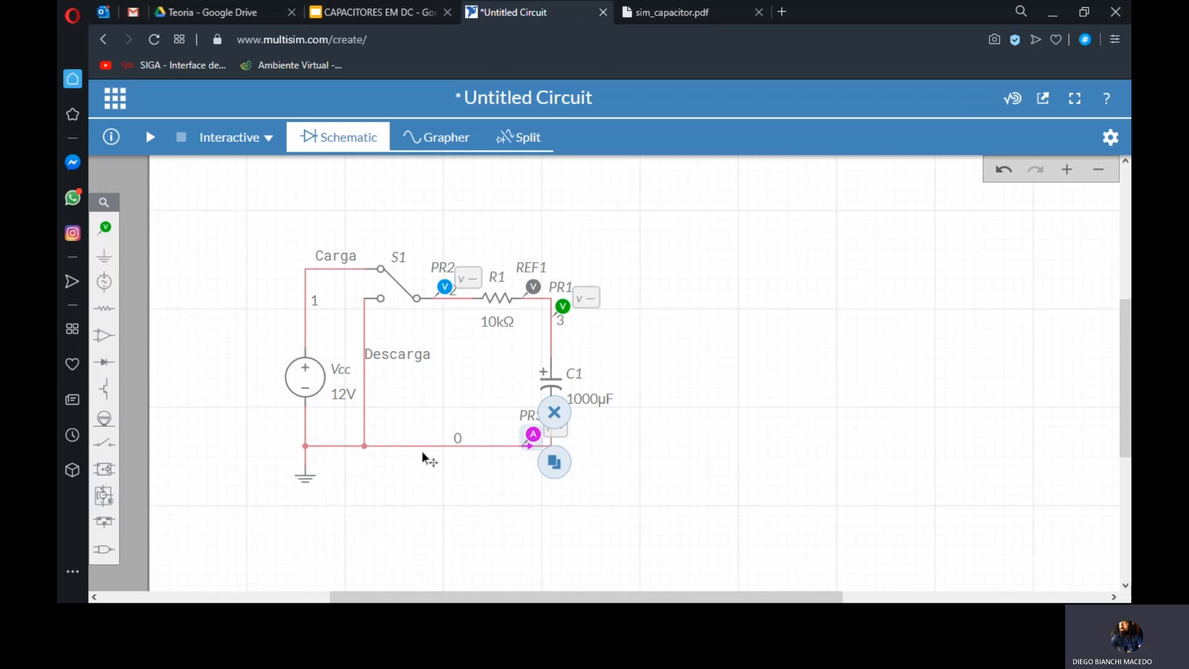
# - Toggle switch S1 to the discharge contact and back to the charge contact
pyautogui.click(397, 295)
pyautogui.click(398, 321)
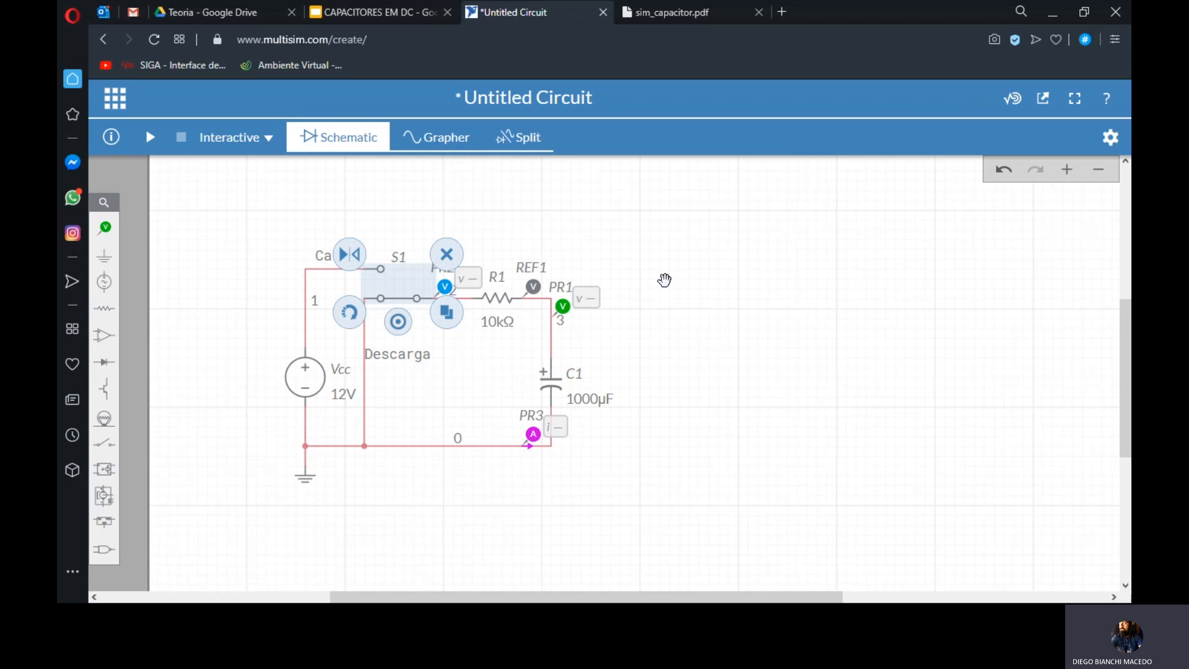
pyautogui.click(403, 323)
pyautogui.click(743, 219)
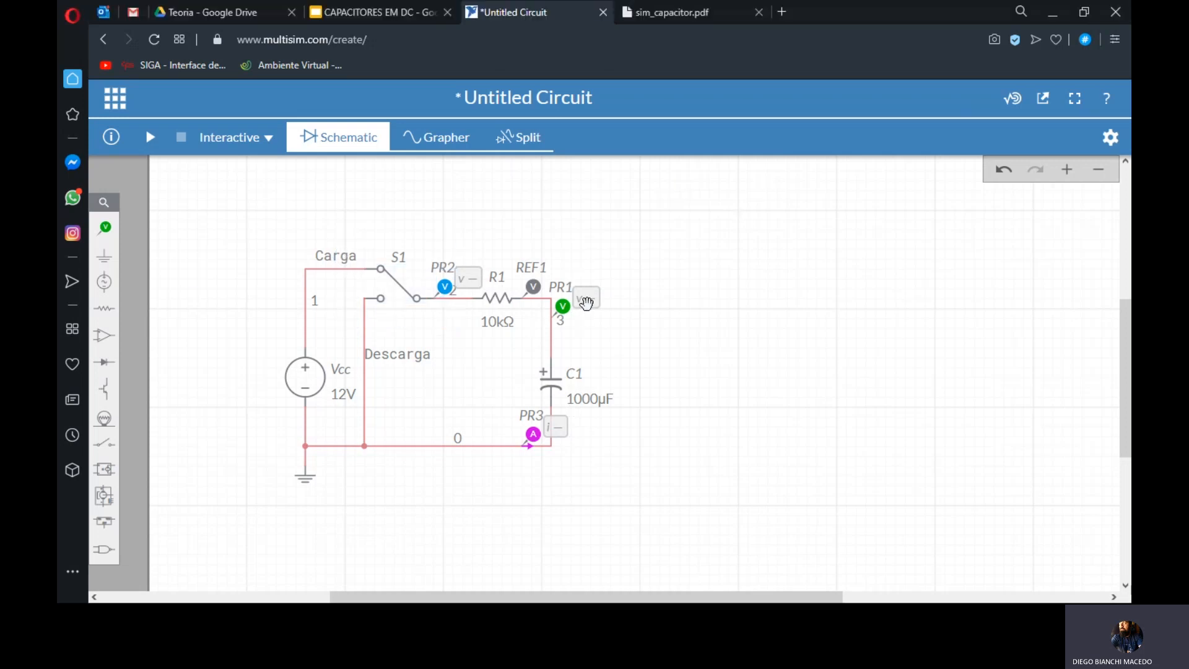
# - Rename the voltage probe above capacitor C1 as Vc
pyautogui.doubleClick(562, 307)
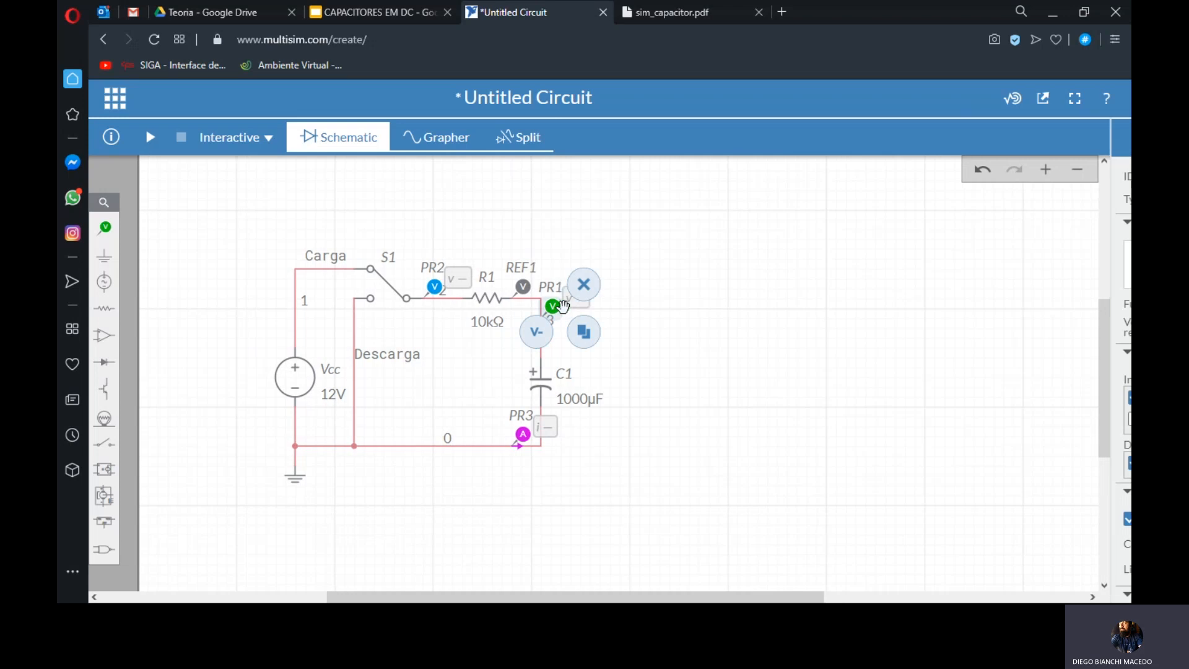
pyautogui.moveTo(1044, 180); pyautogui.dragTo(949, 170)
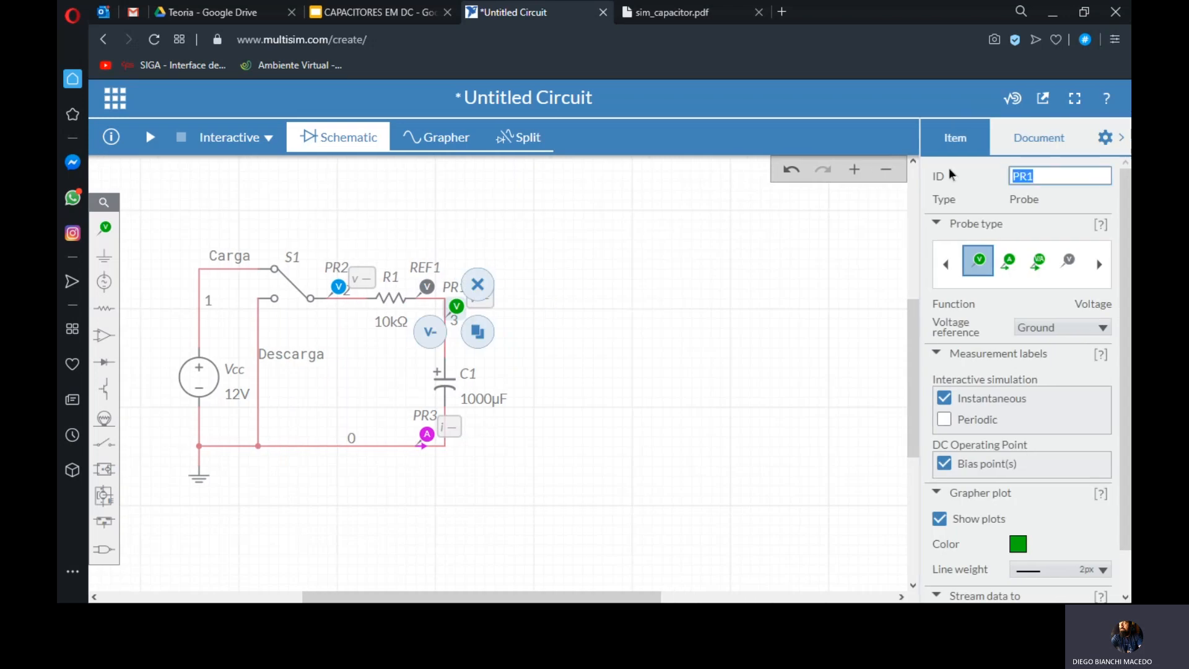
pyautogui.write('V')
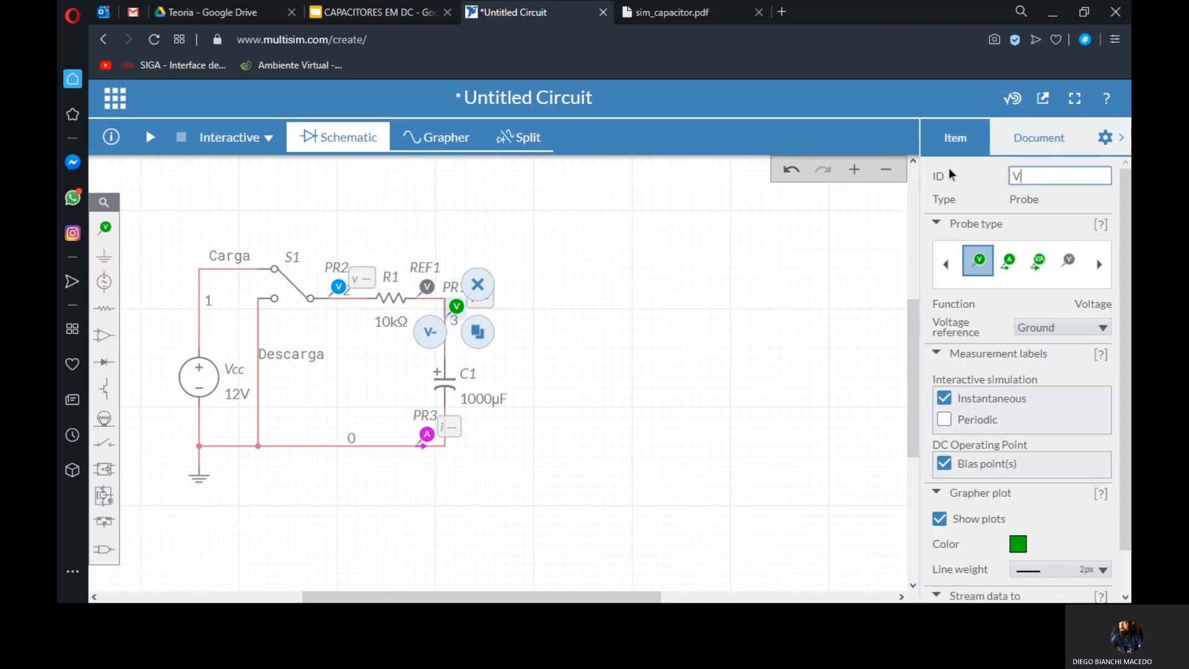
pyautogui.write('c')
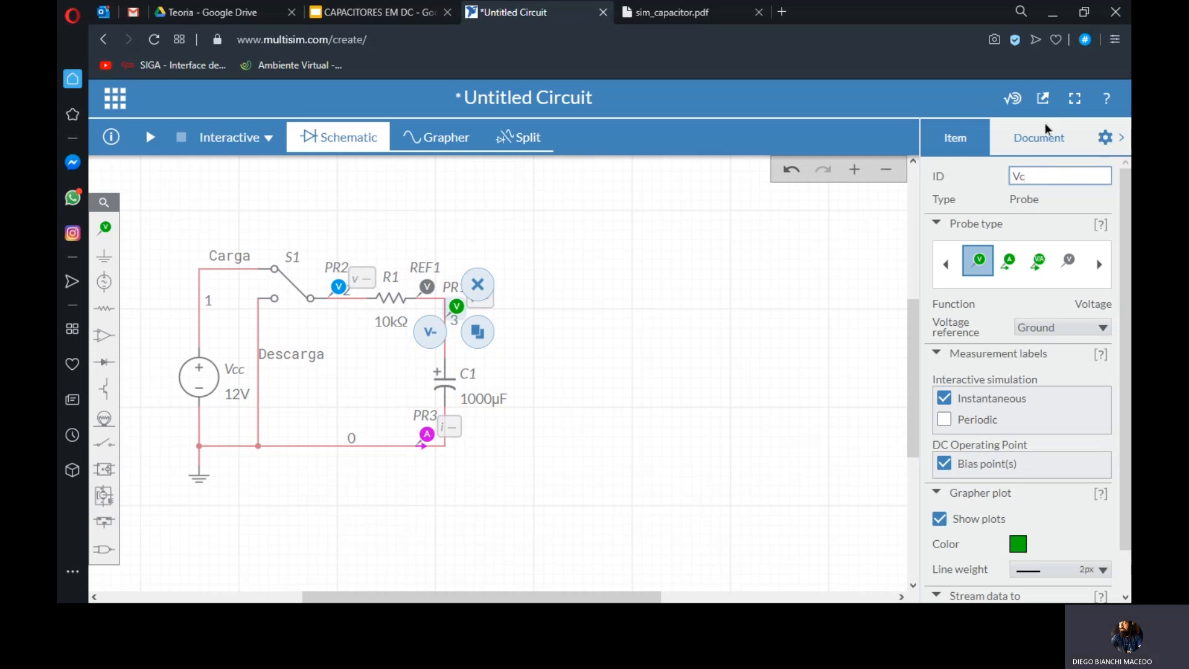
pyautogui.click(335, 286)
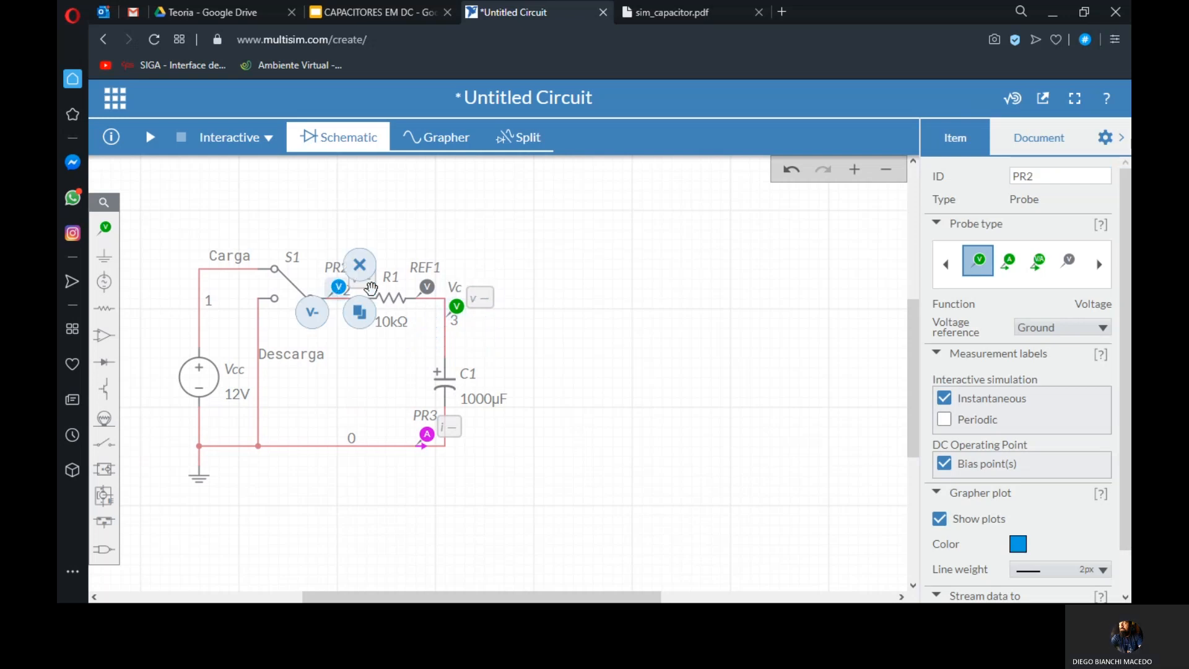
pyautogui.click(454, 307)
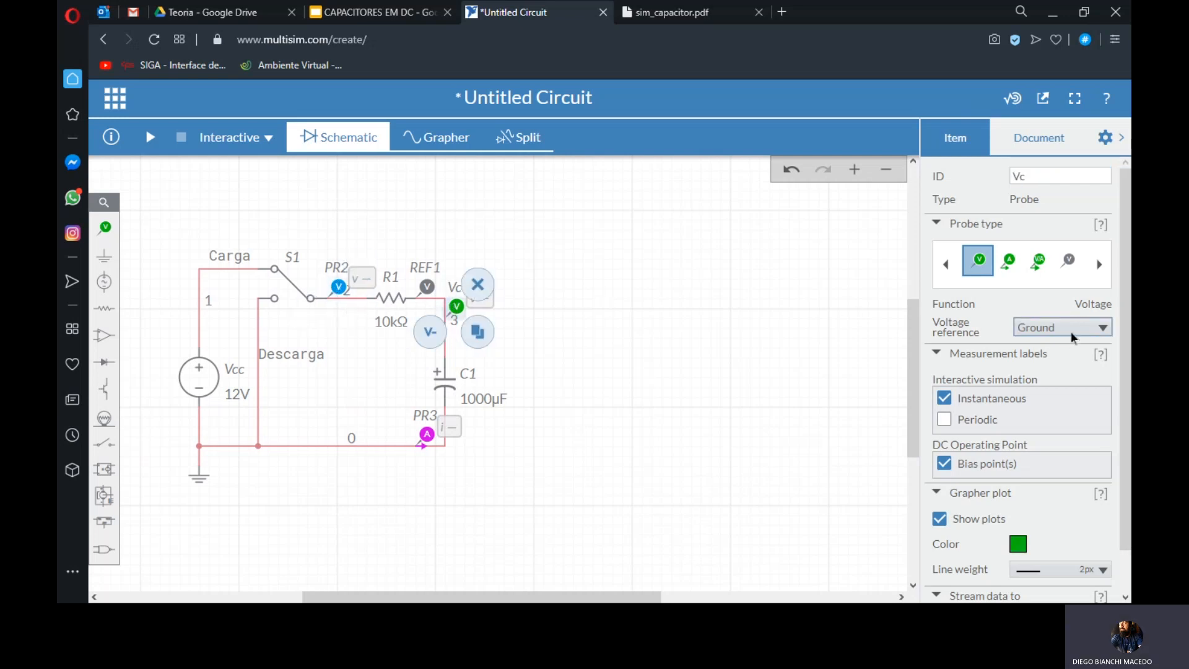
# - Rename the voltage probe between S1 and R1 as Vr and set its voltage reference to REF1
pyautogui.click(336, 286)
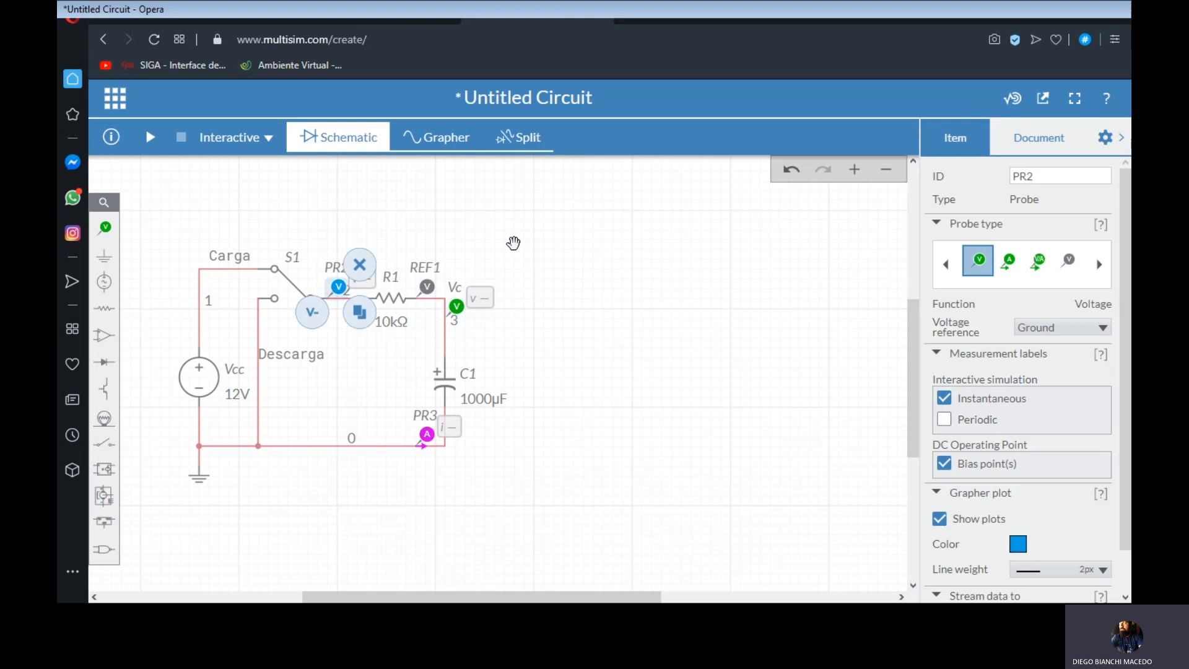
pyautogui.moveTo(1051, 180); pyautogui.dragTo(834, 211)
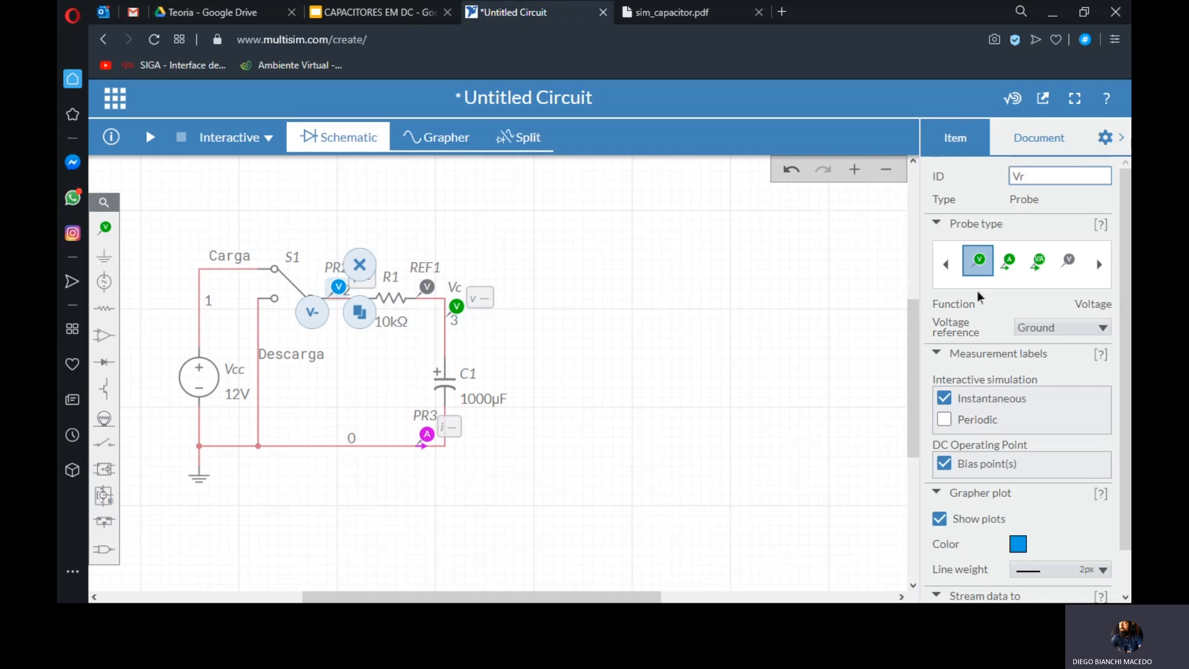
pyautogui.click(1061, 328)
pyautogui.click(1046, 359)
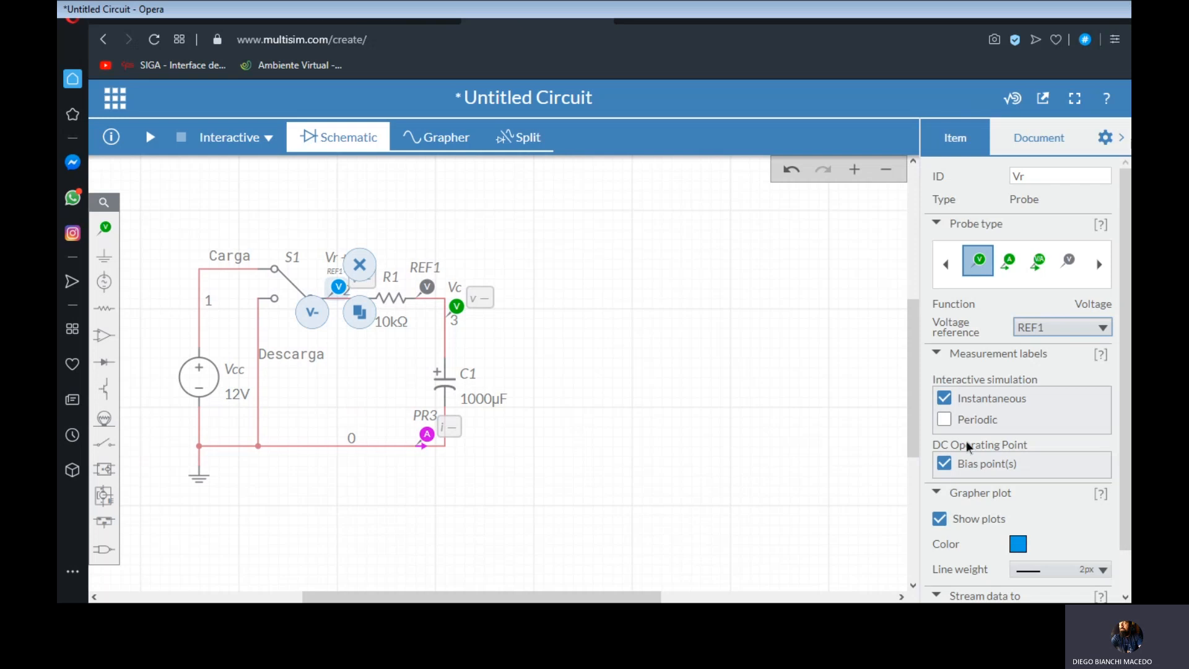
# - Change the Vr probe's plot color to the yellow of the recommended palette
pyautogui.click(1018, 545)
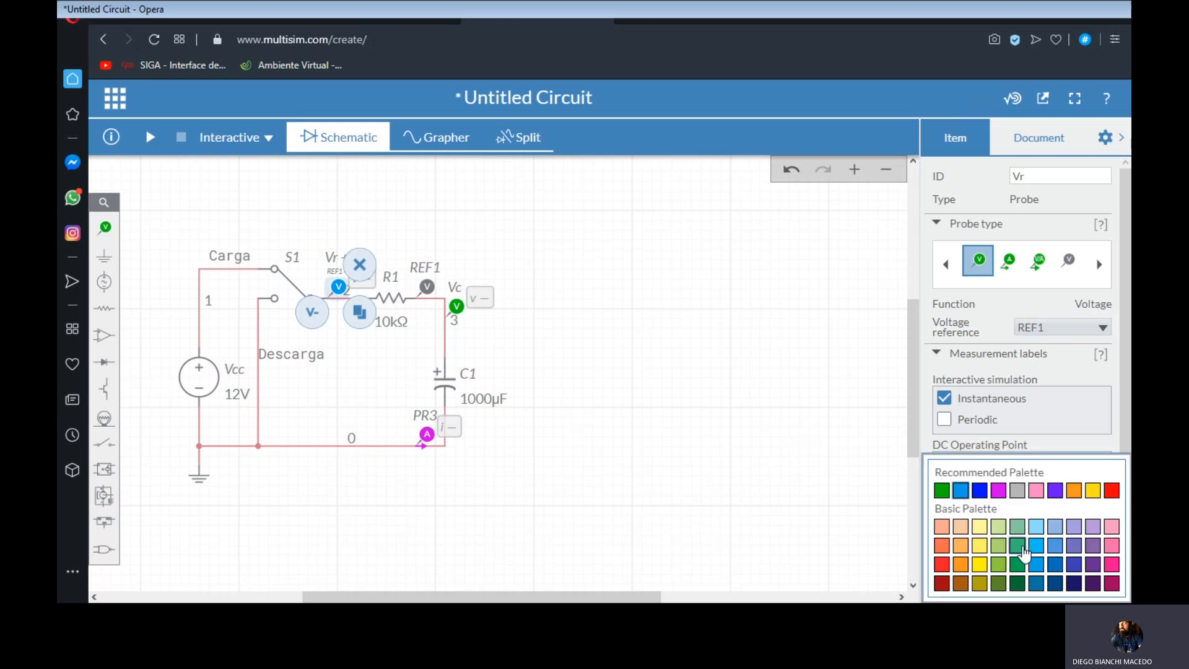
pyautogui.click(1093, 496)
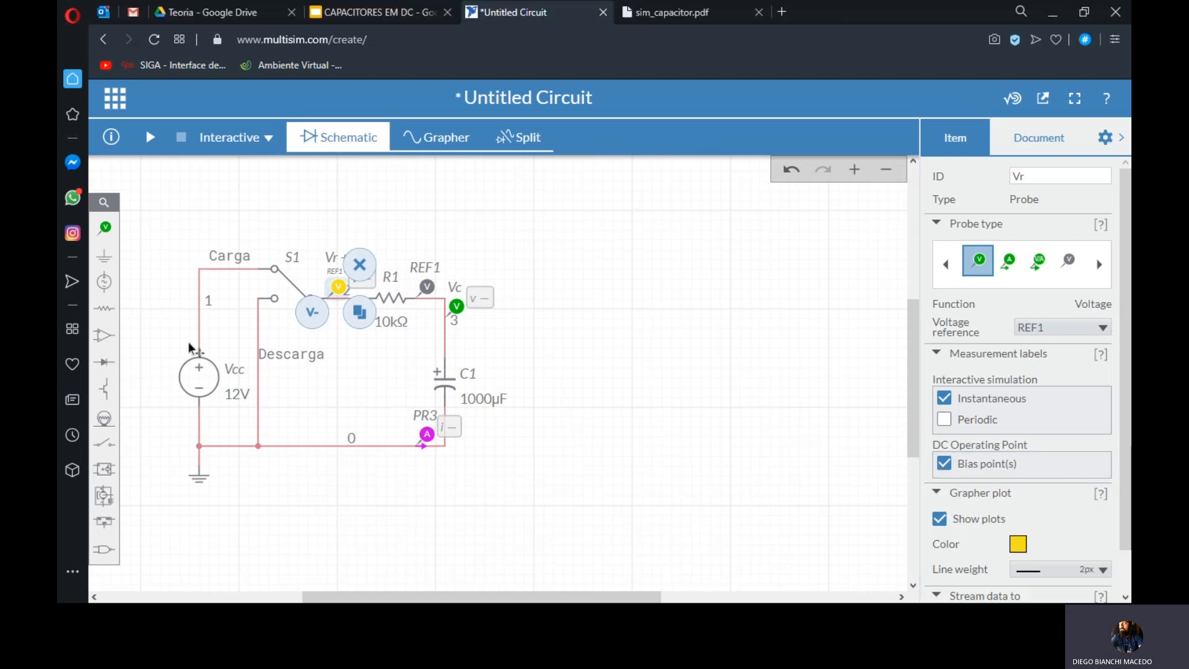
pyautogui.click(601, 327)
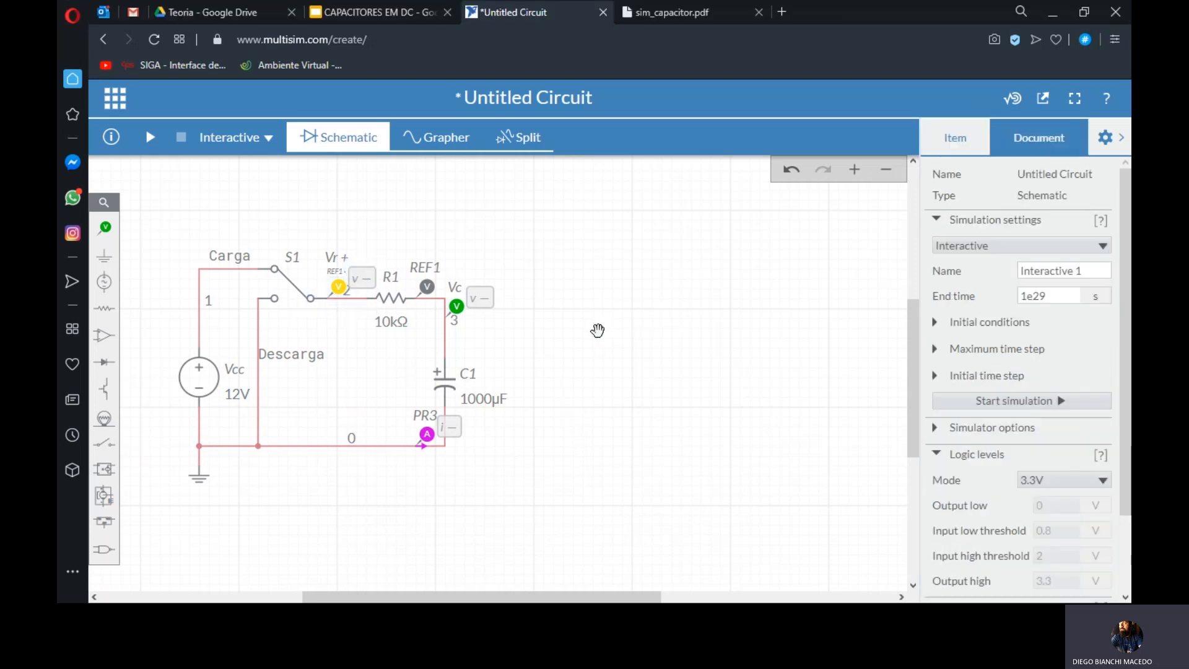
# - Disable the instantaneous measurement labels of the Vr, Vc and current probes
pyautogui.click(338, 287)
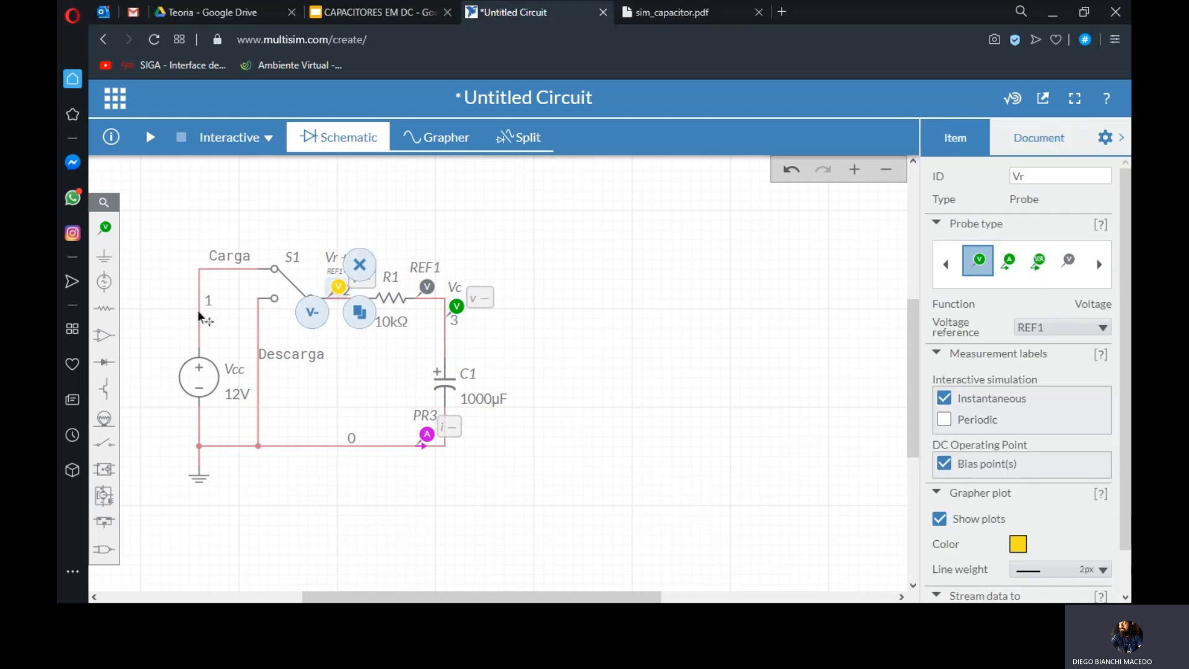
pyautogui.click(952, 404)
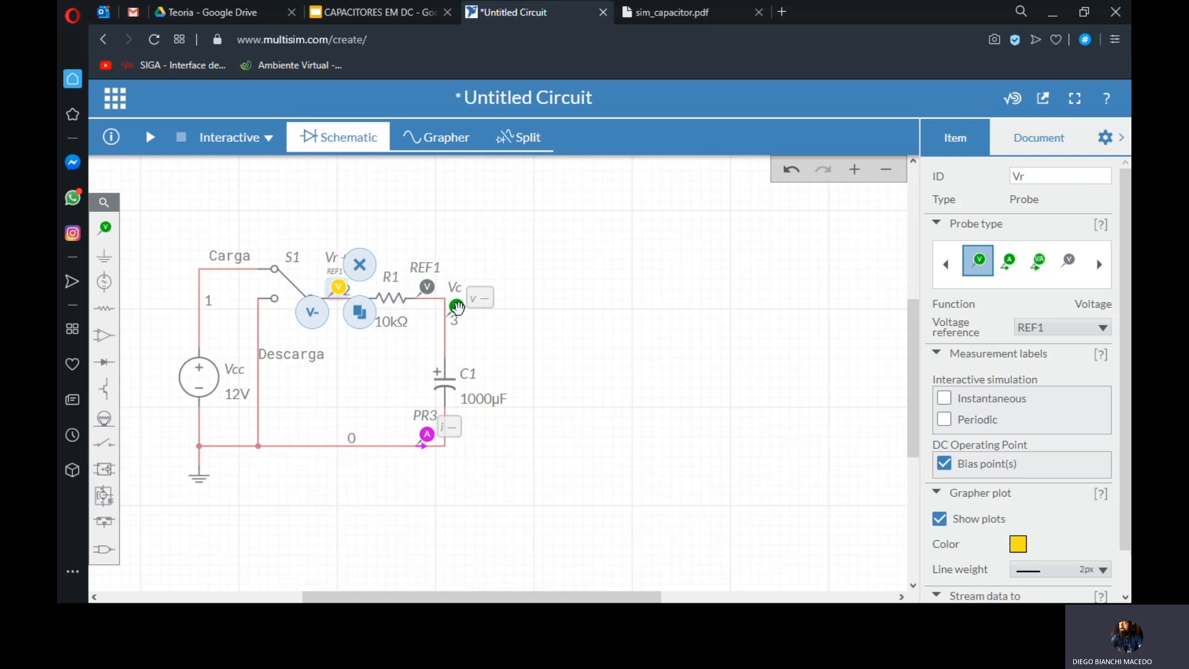
pyautogui.click(456, 307)
pyautogui.click(946, 400)
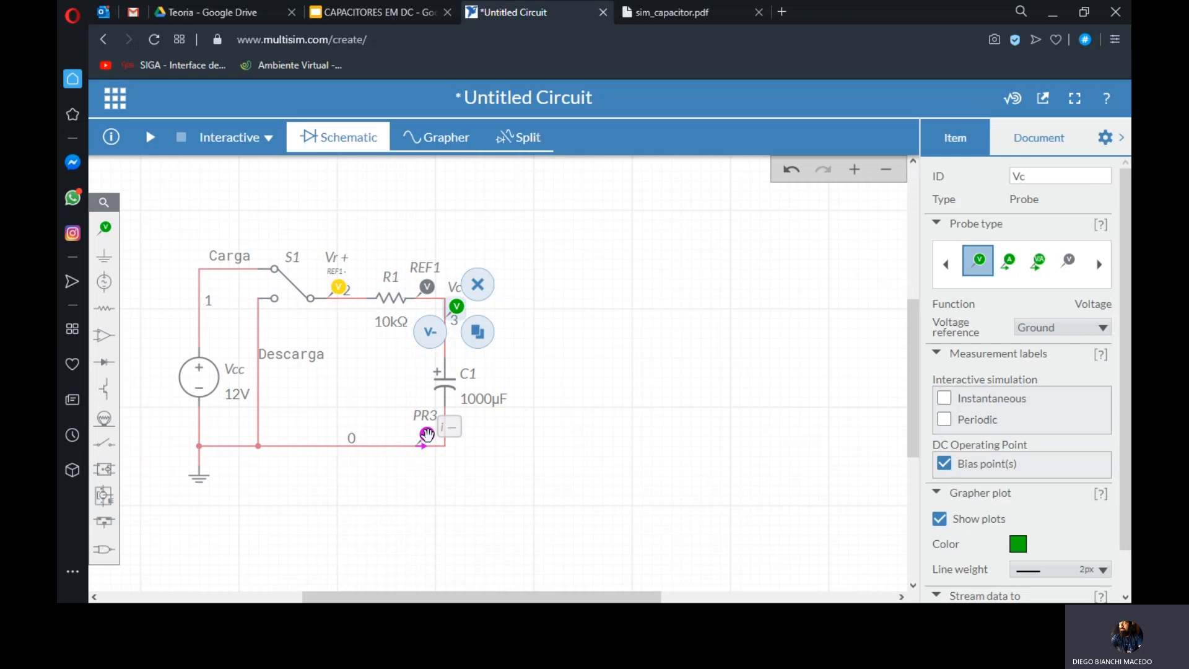
pyautogui.click(427, 434)
pyautogui.click(945, 398)
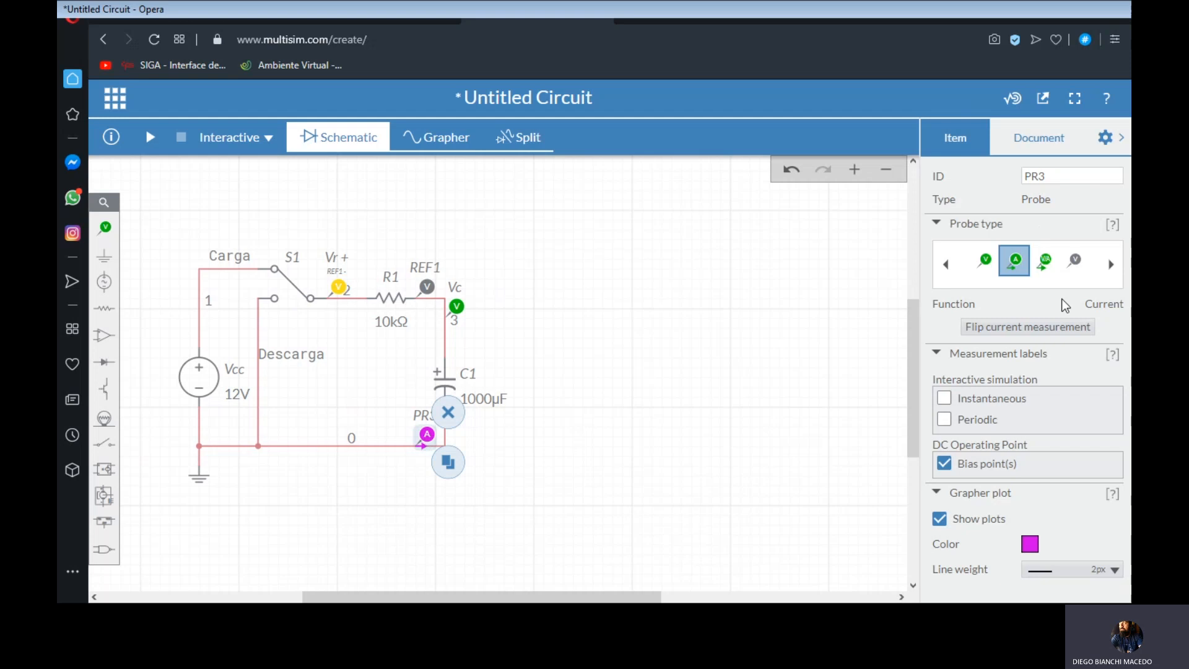
# - Flip the current probe's measurement direction and rename the probe as I
pyautogui.click(1042, 334)
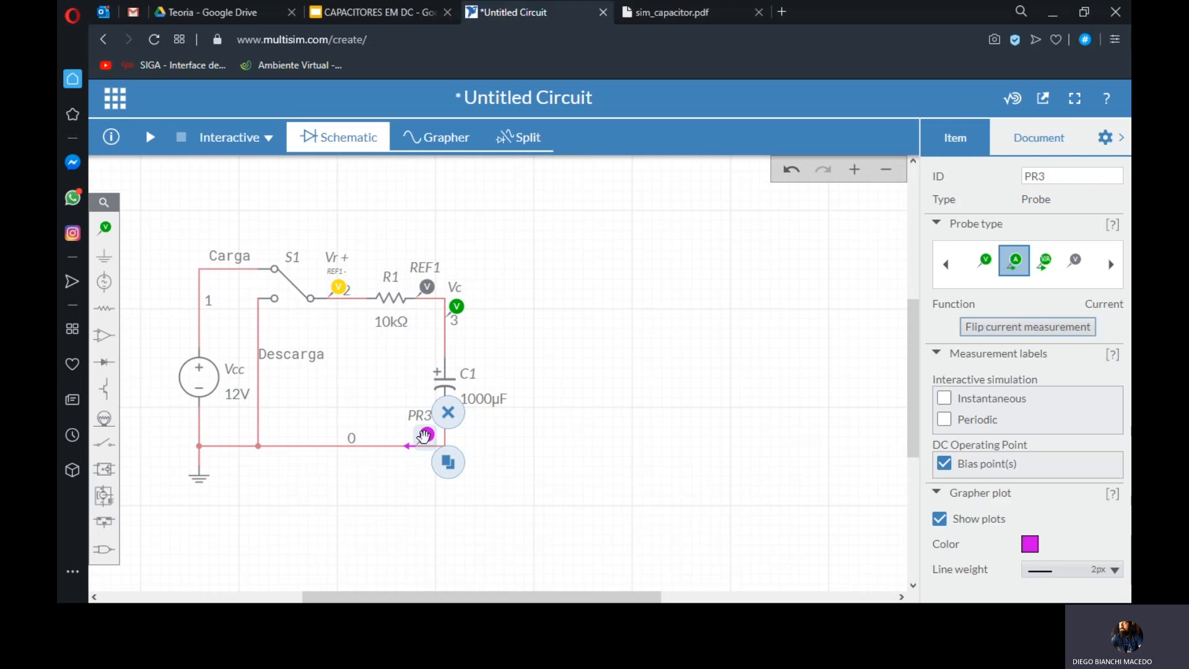
pyautogui.click(1069, 174)
pyautogui.press('BackSpace')
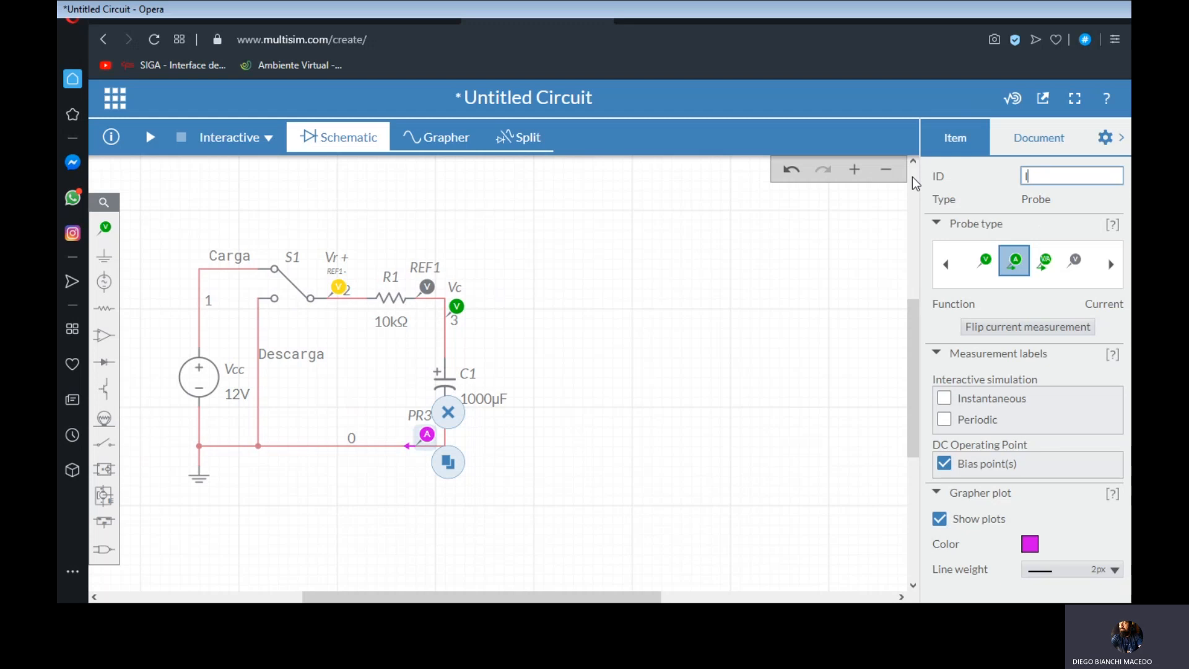
pyautogui.write('I')
pyautogui.click(684, 443)
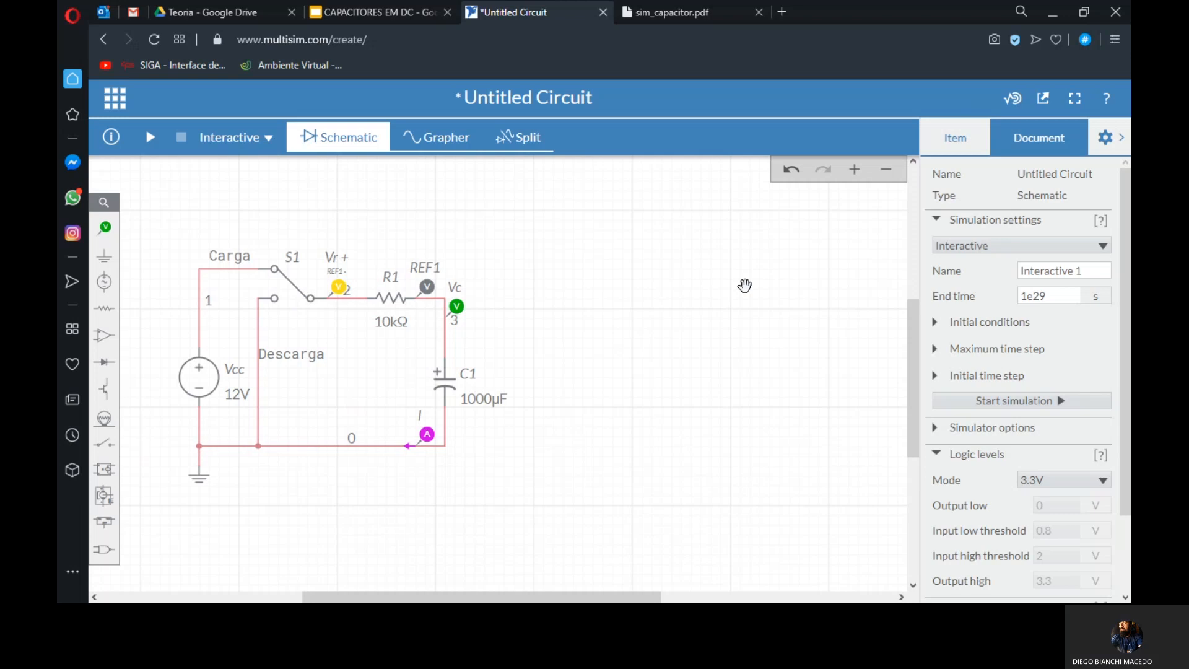
# - Set the interactive simulation's initial conditions to User defined and hide the settings
pyautogui.click(969, 321)
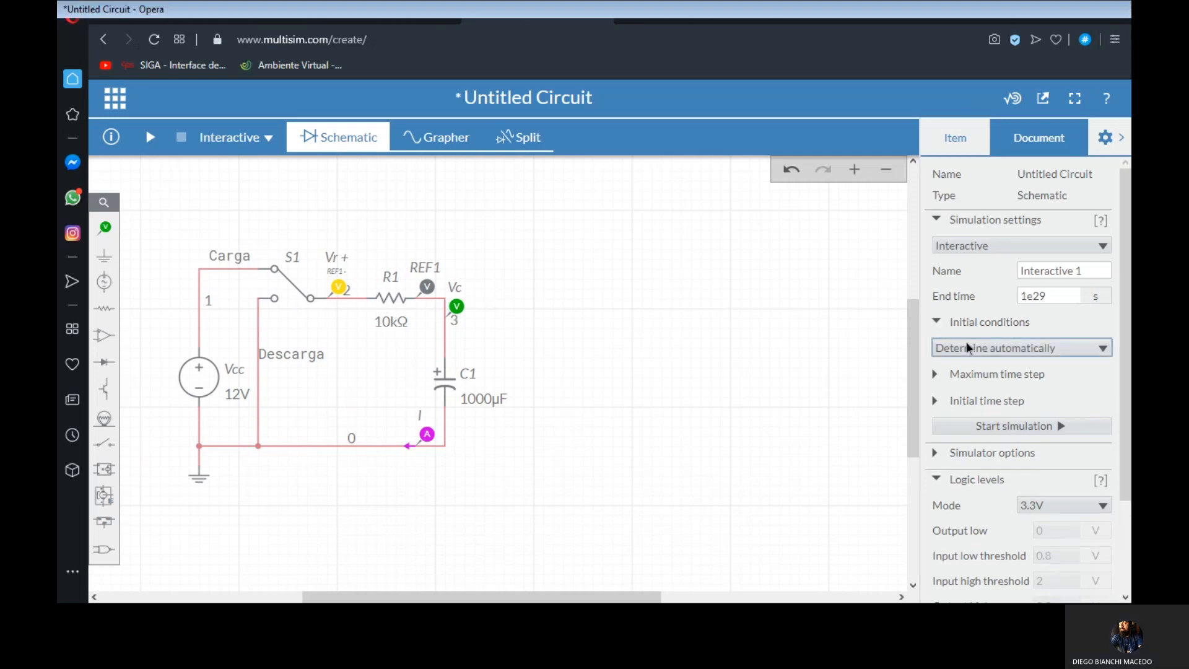
pyautogui.click(1087, 350)
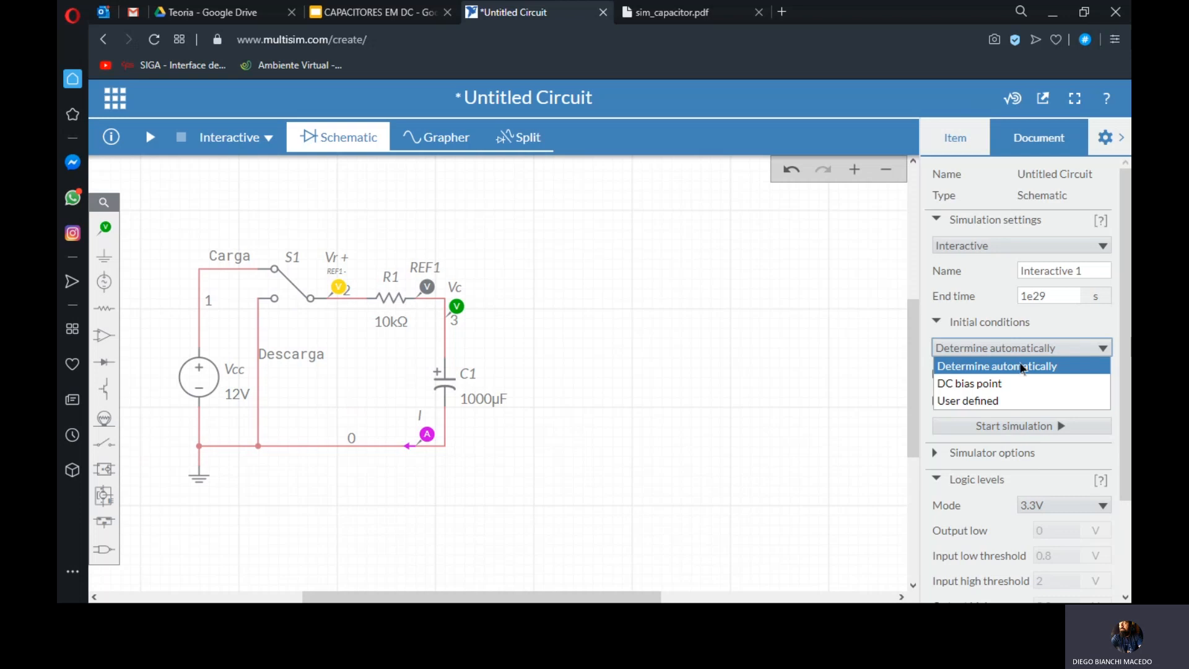
pyautogui.click(958, 402)
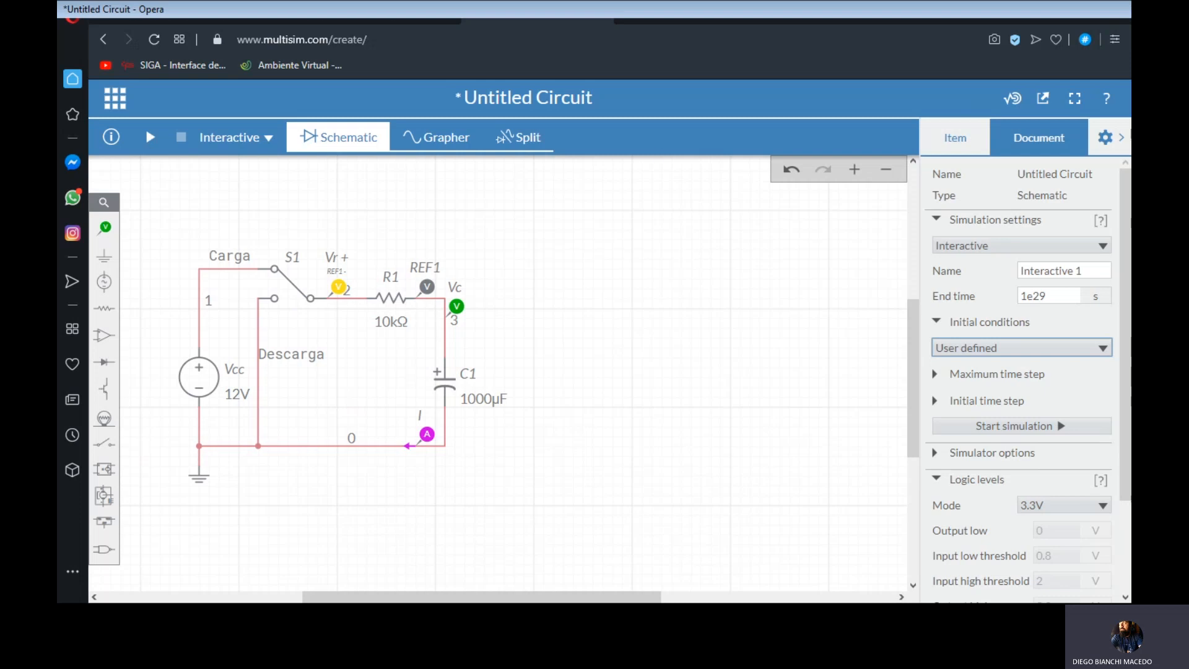
pyautogui.click(1109, 138)
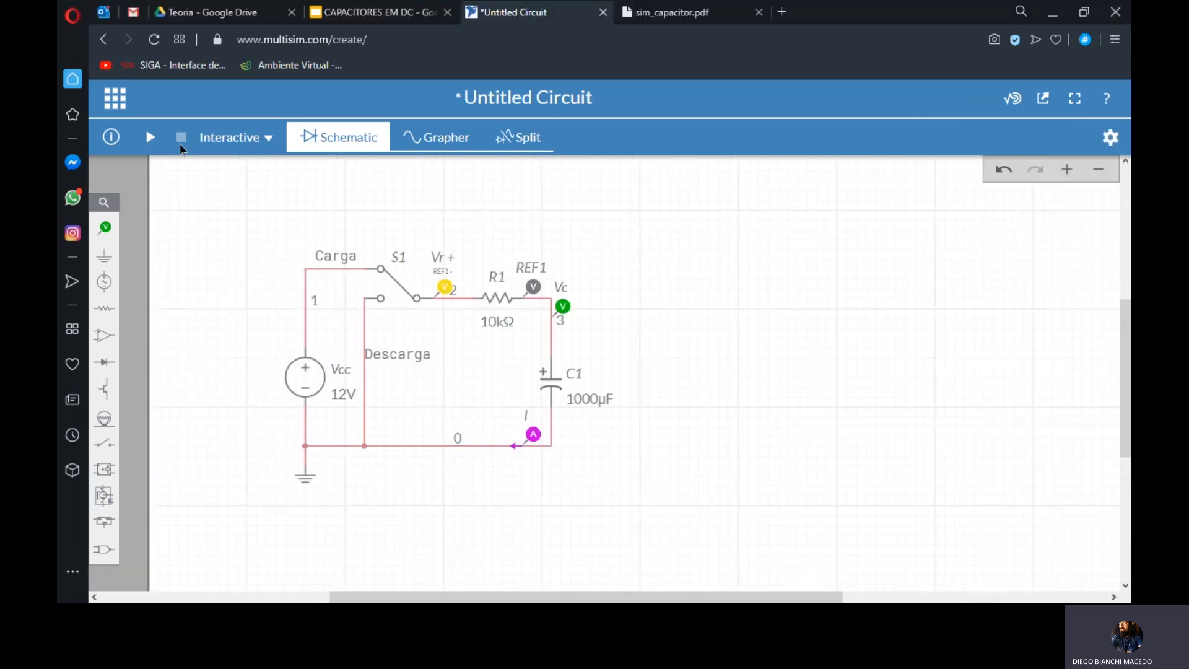
# - Run the interactive simulation with the schematic and graph side by side, watch the Vc, Vr and I traces, and stop it
pyautogui.click(149, 137)
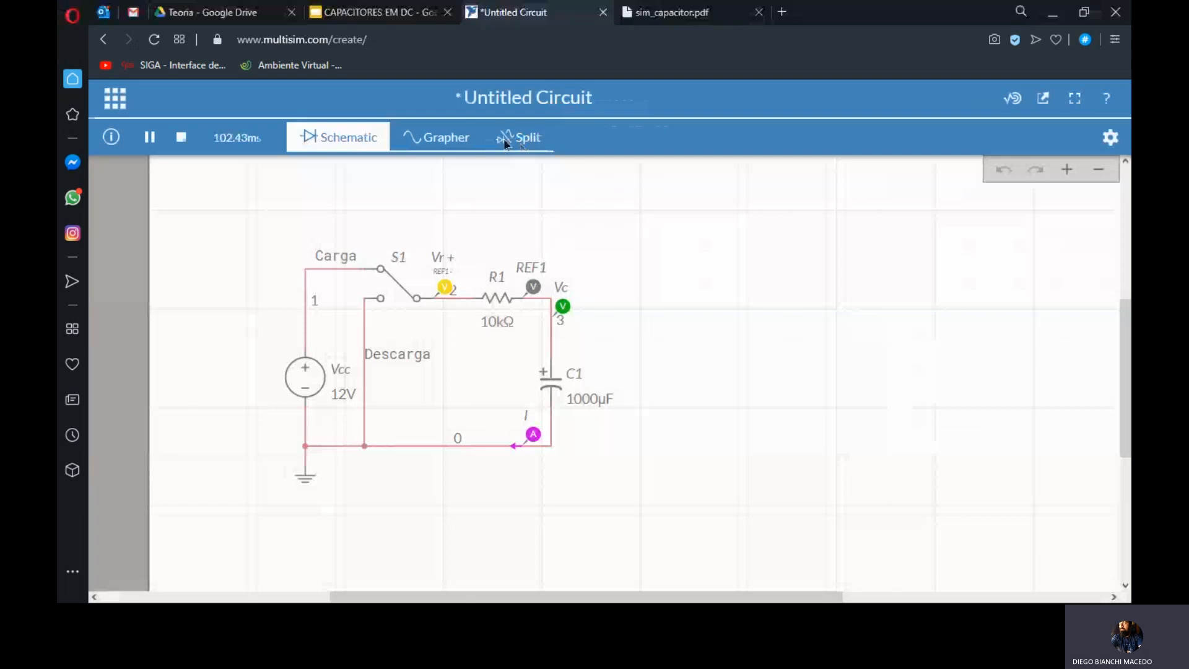
pyautogui.click(509, 141)
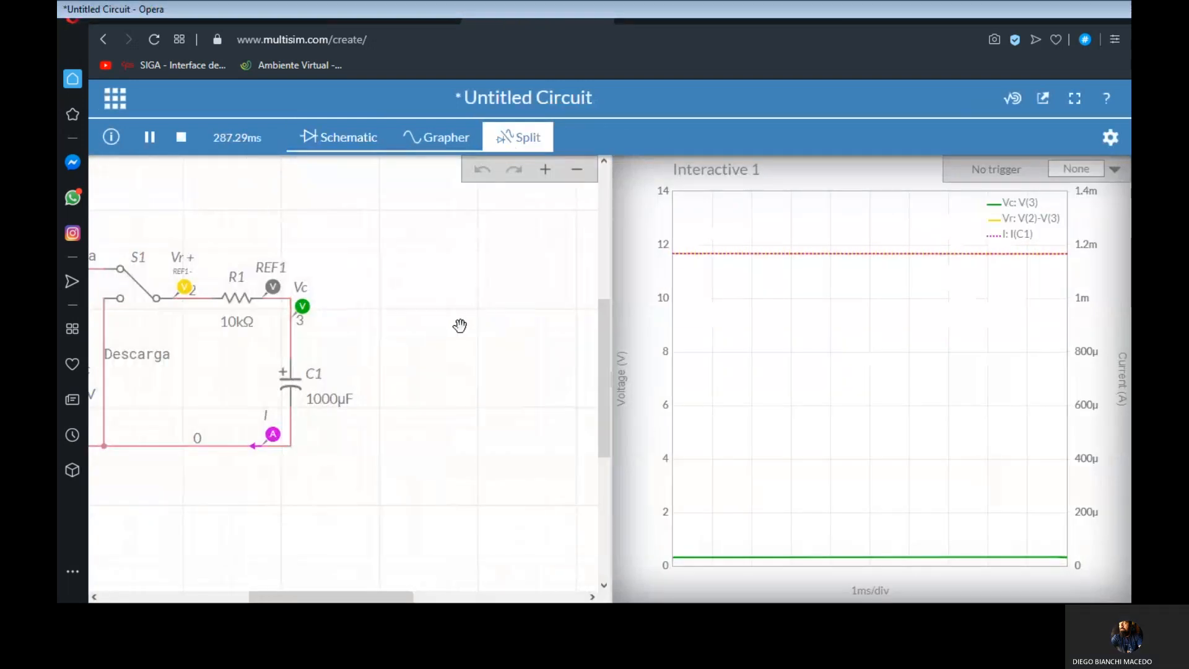
pyautogui.moveTo(459, 326)
pyautogui.mouseDown()
pyautogui.moveTo(560, 324)
pyautogui.moveTo(578, 335)
pyautogui.moveTo(558, 332)
pyautogui.mouseUp()
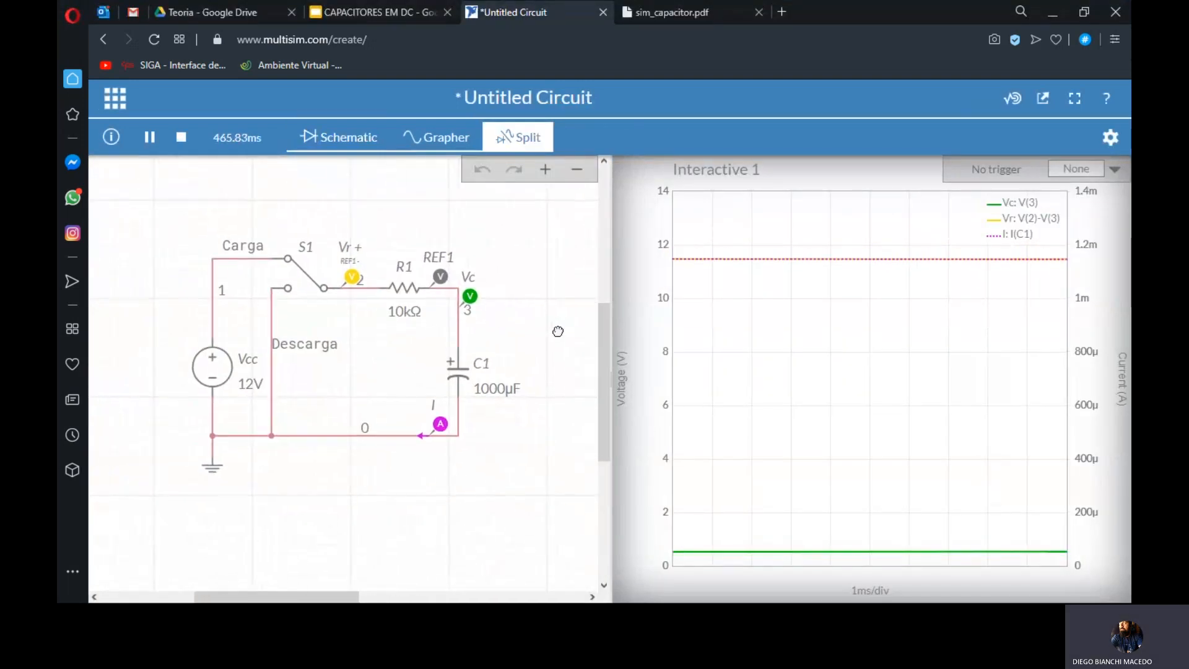
pyautogui.moveTo(838, 256)
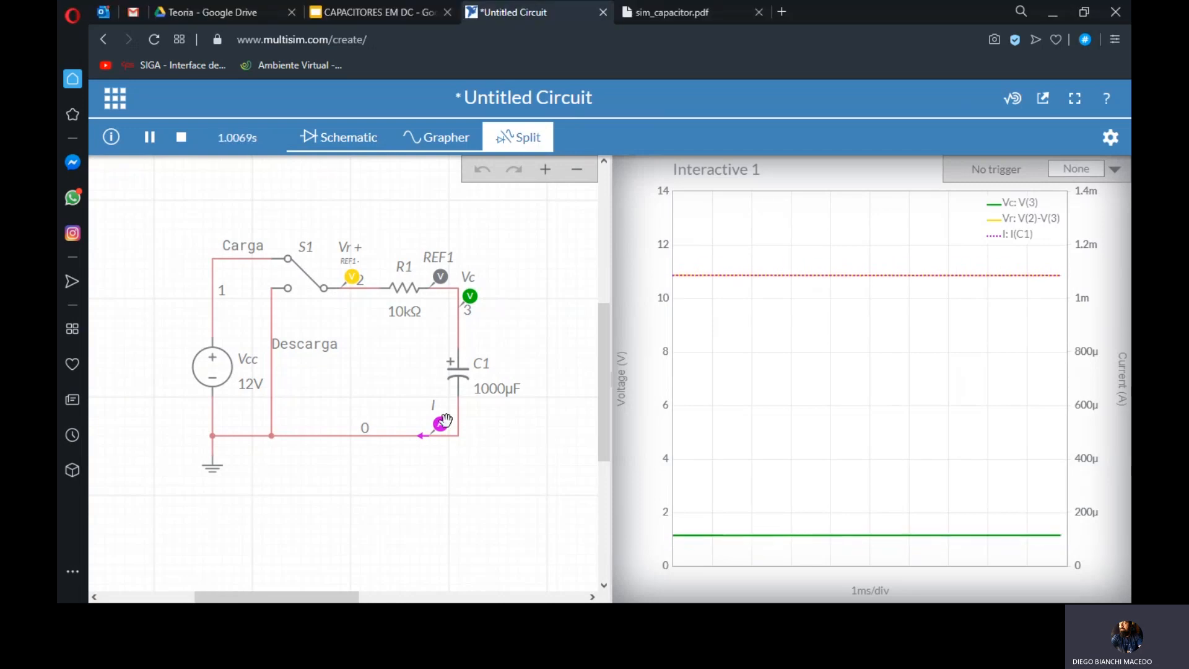
pyautogui.moveTo(870, 280)
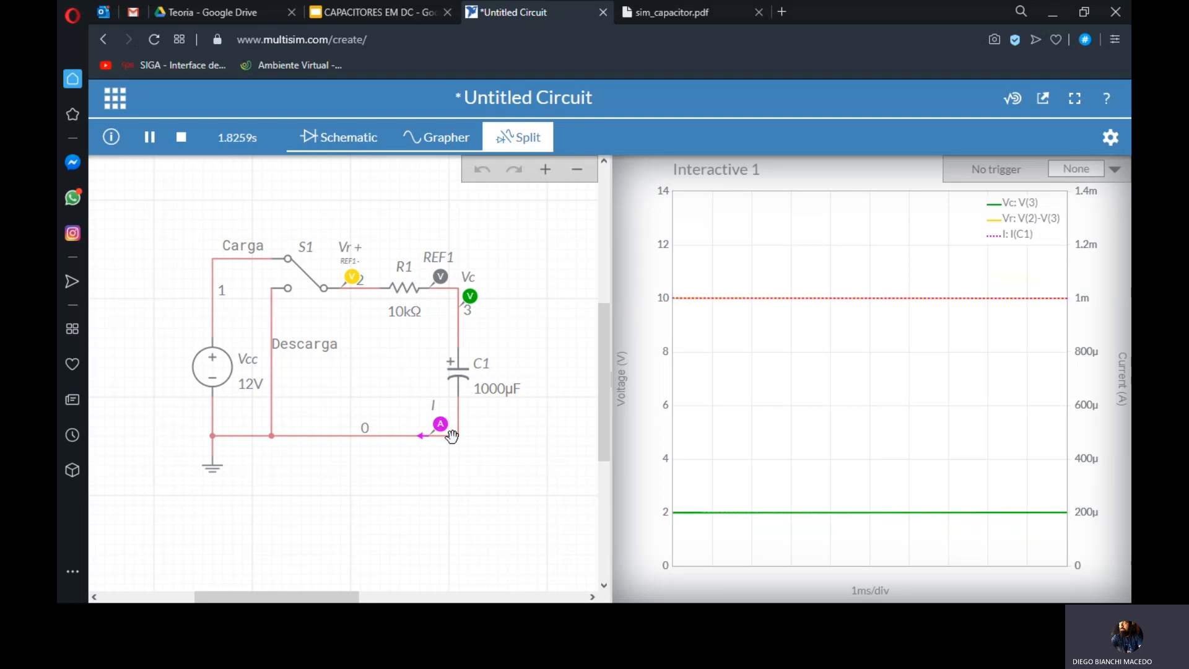
pyautogui.moveTo(759, 511)
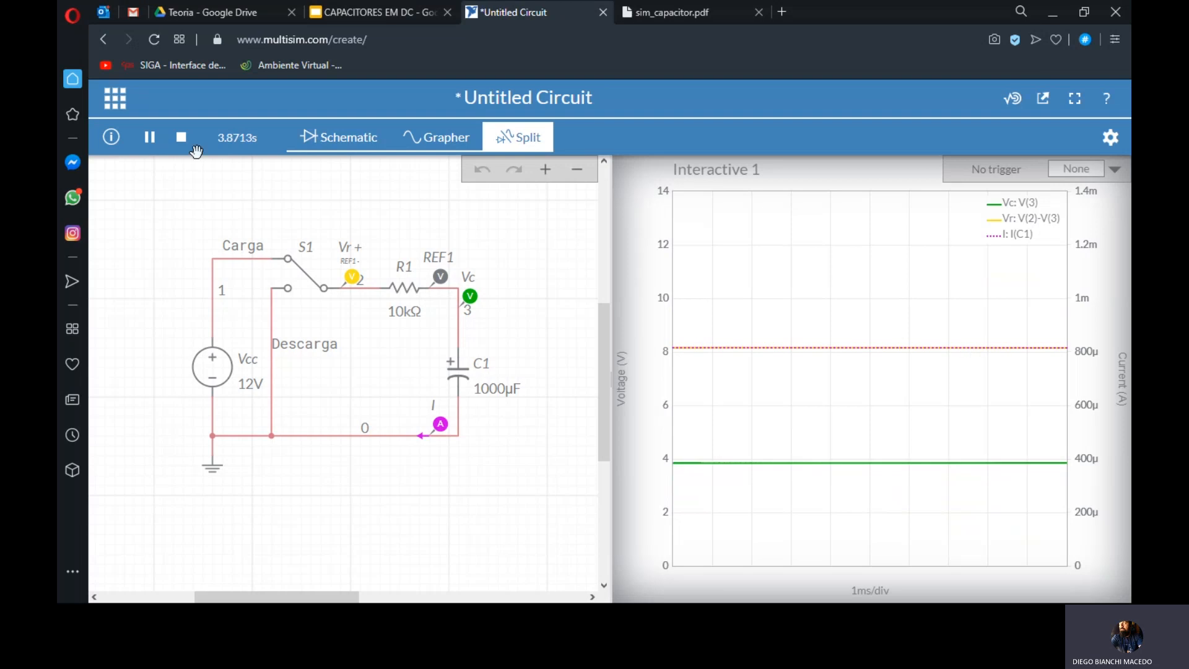
pyautogui.click(149, 137)
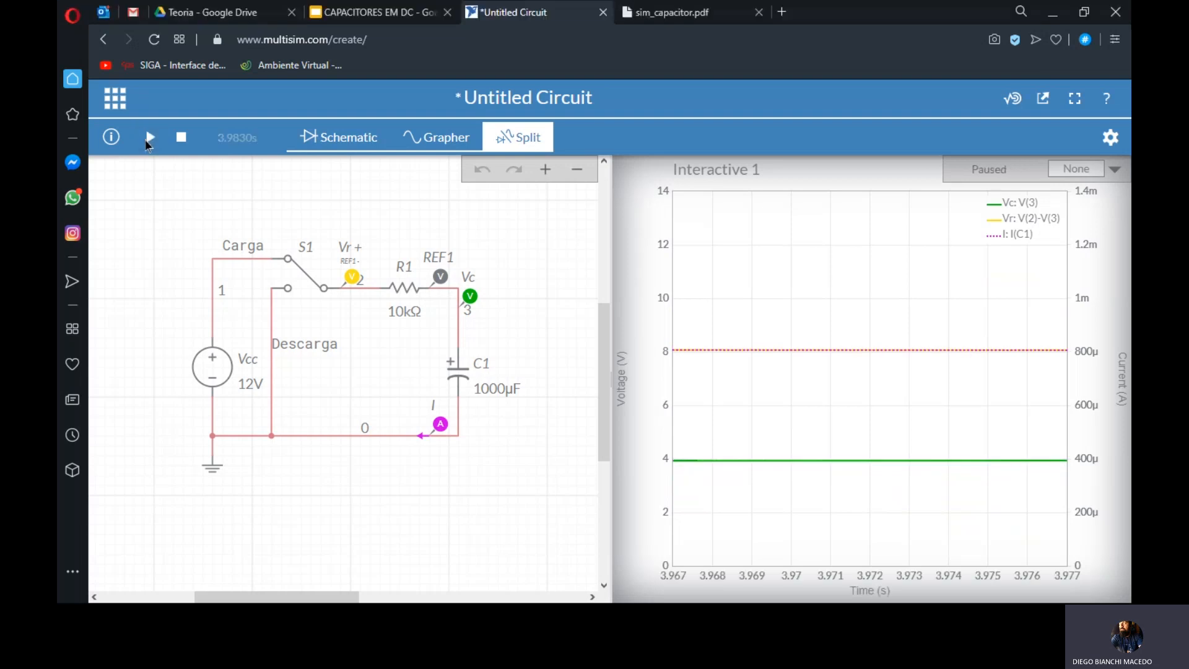
pyautogui.click(181, 136)
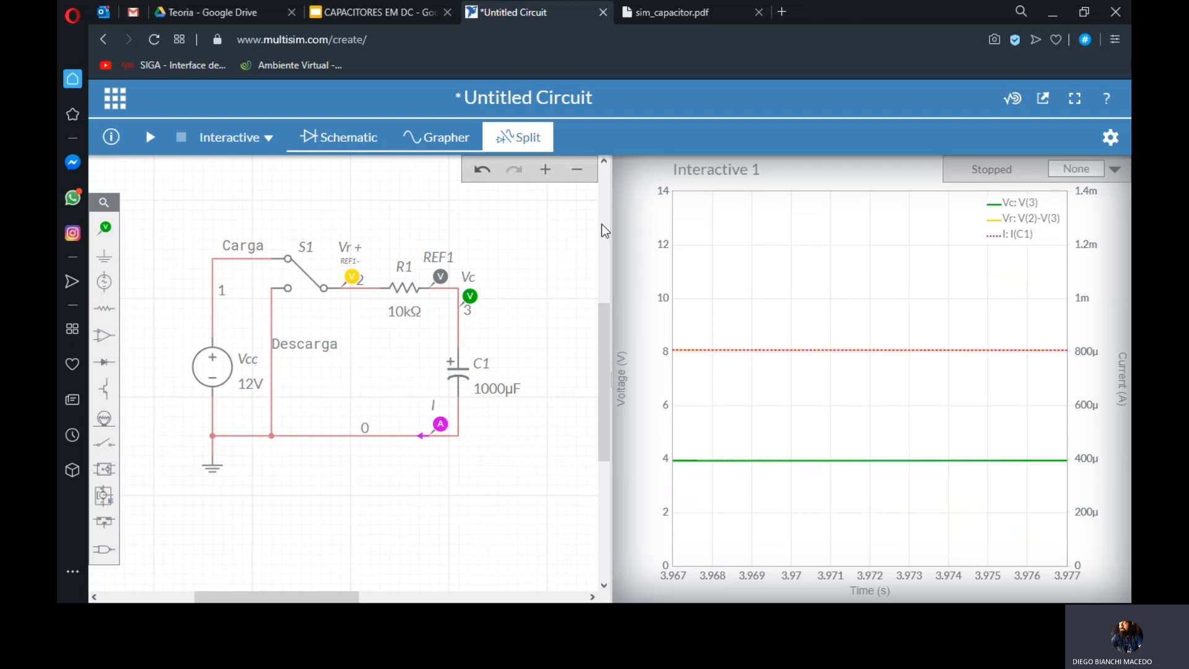
# - Return to the schematic-only view and change the simulation type to Transient
pyautogui.click(353, 144)
pyautogui.moveTo(814, 313); pyautogui.dragTo(531, 301)
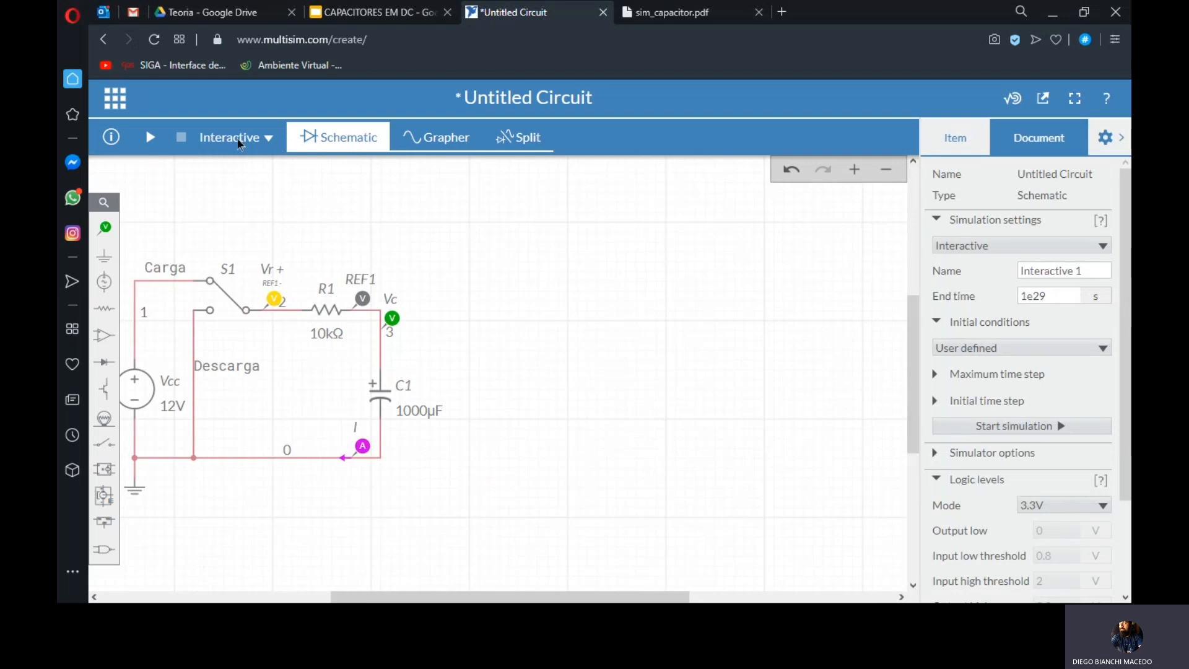
pyautogui.click(261, 139)
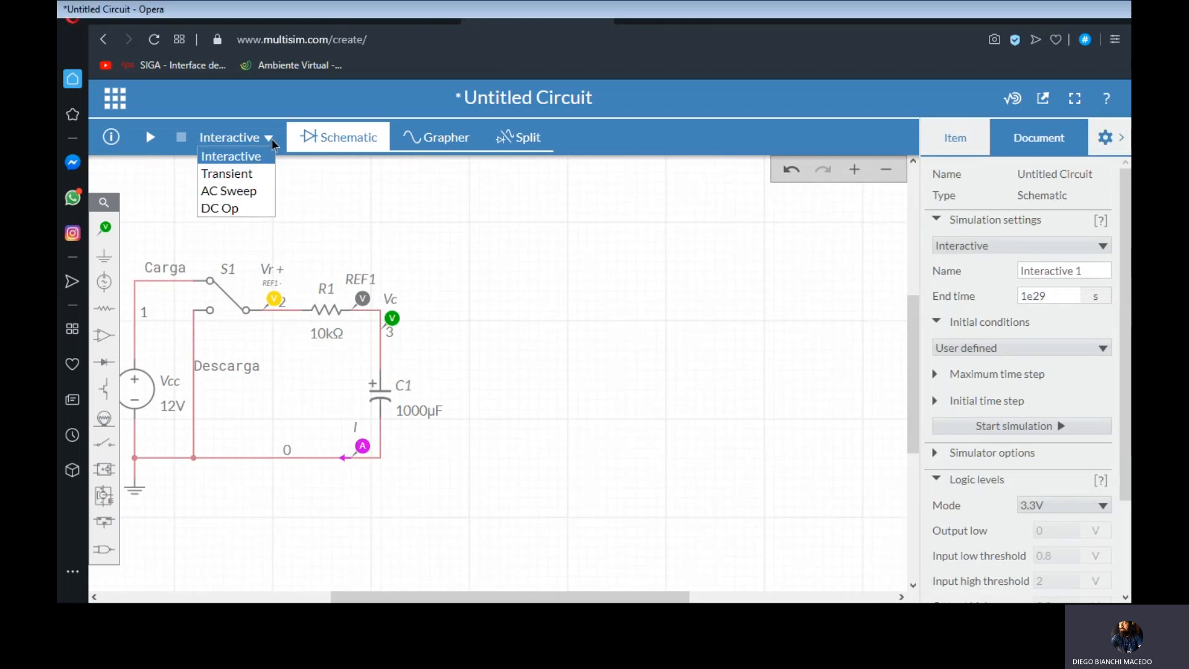
pyautogui.click(226, 174)
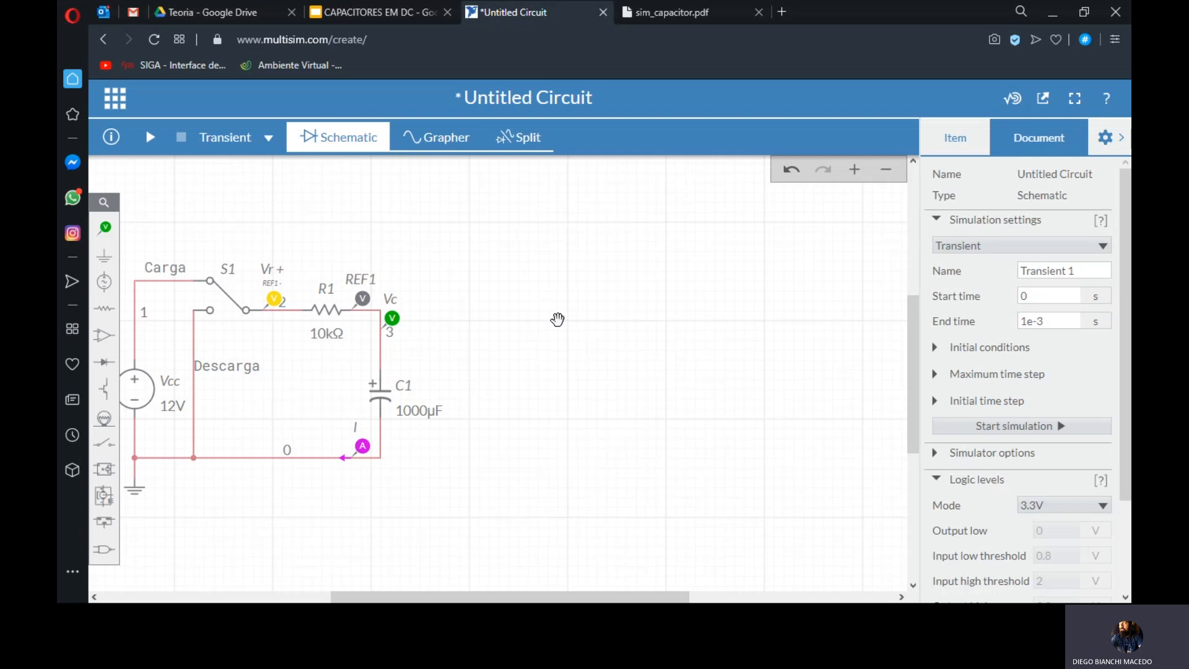
# - Place a new text annotation in the empty area of the schematic beside the Vc probe and capacitor C1
pyautogui.moveTo(529, 311)
pyautogui.mouseDown()
pyautogui.moveTo(559, 308)
pyautogui.moveTo(537, 320)
pyautogui.mouseUp()
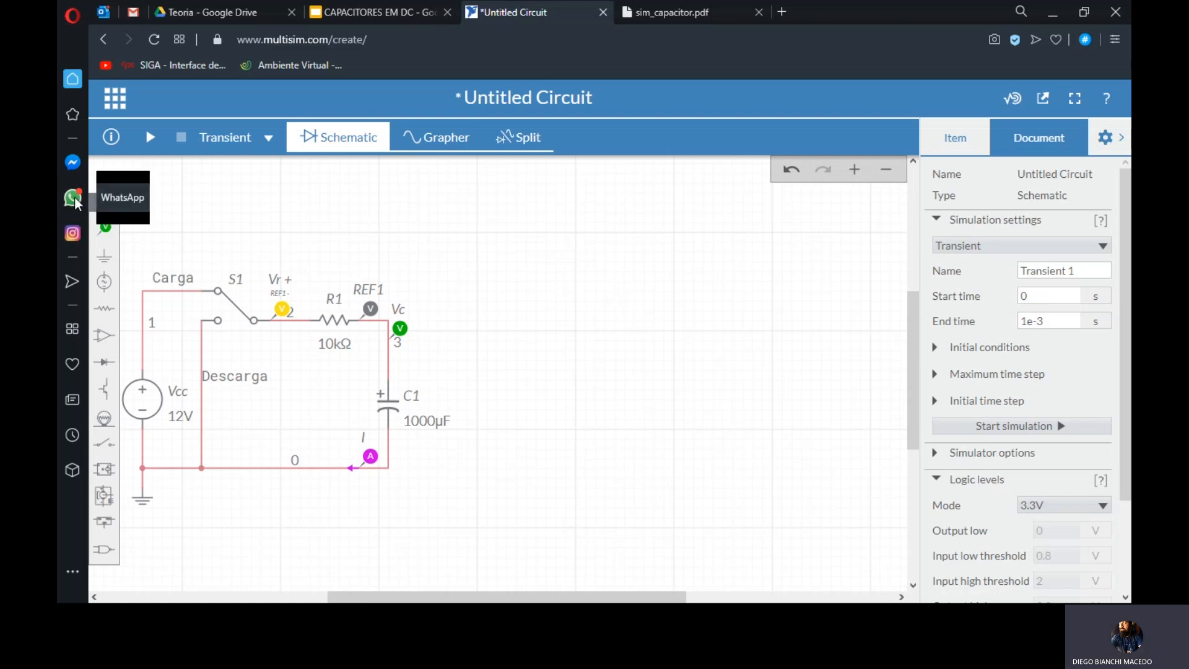
pyautogui.click(106, 227)
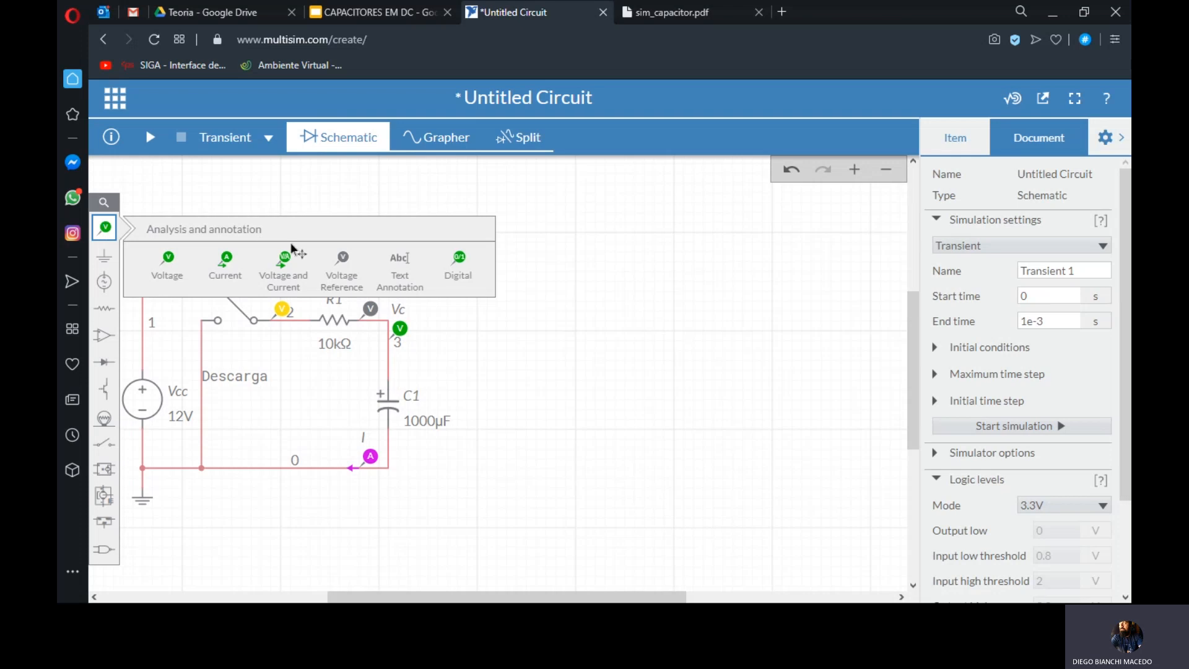
pyautogui.click(345, 265)
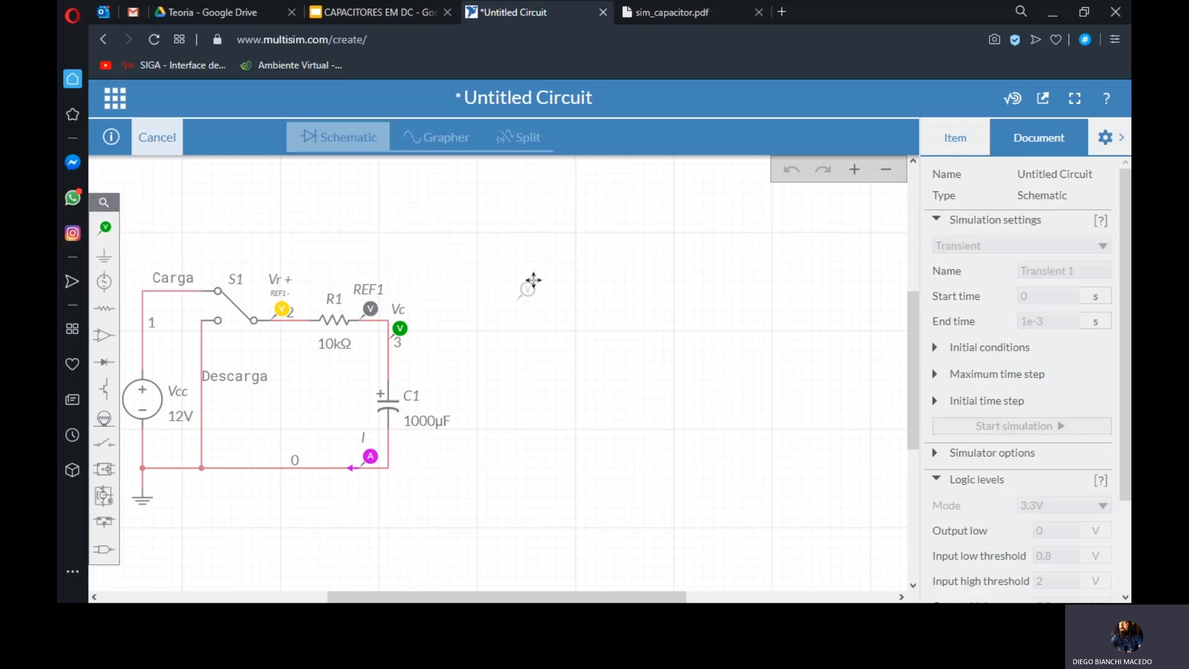
pyautogui.click(116, 233)
pyautogui.click(396, 264)
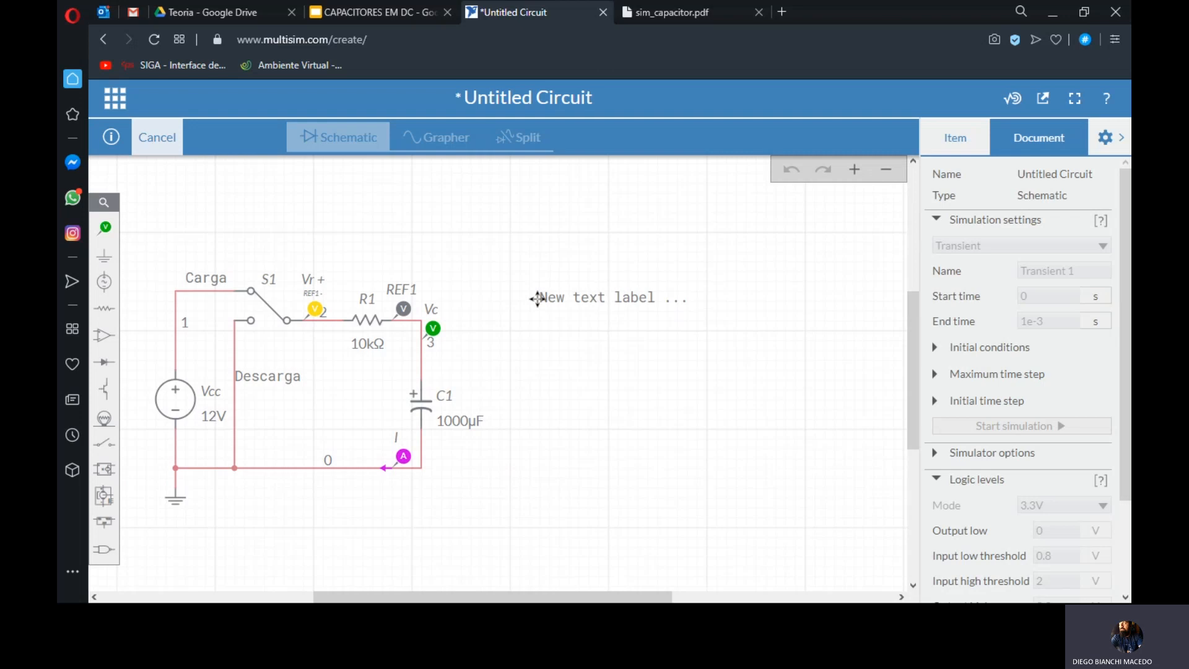
pyautogui.click(537, 299)
# - Replace the new annotation's text with the lines "Tau=R.C", "R=10kohm" and "C=1000uF"
pyautogui.doubleClick(597, 299)
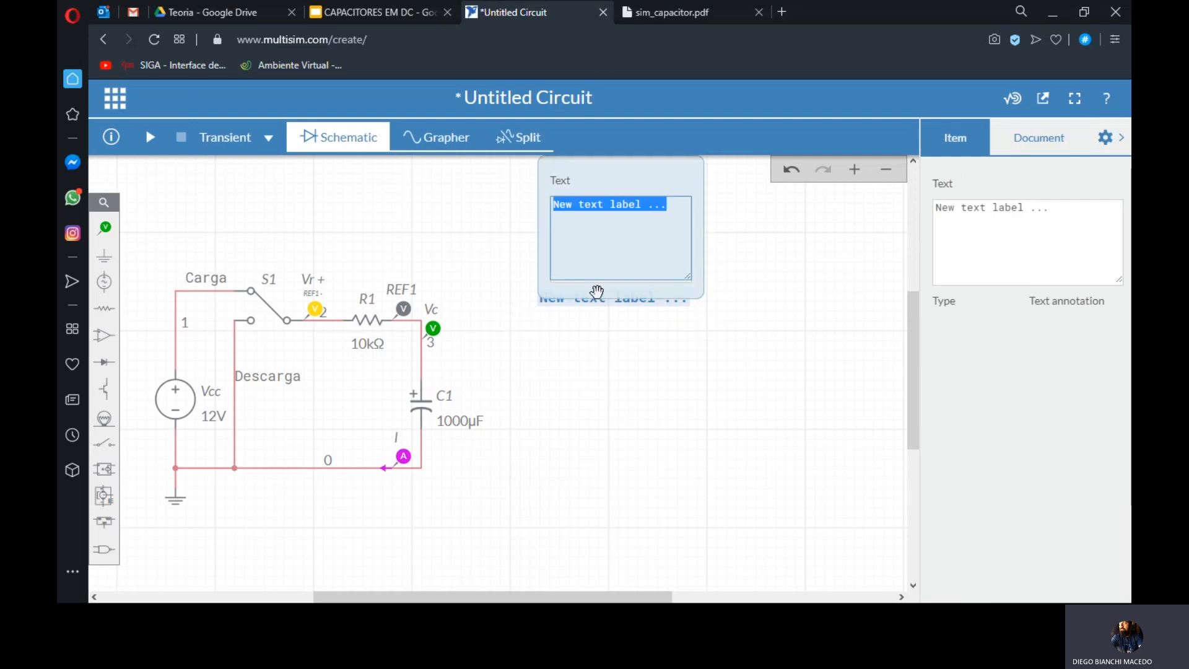
pyautogui.write('Tau')
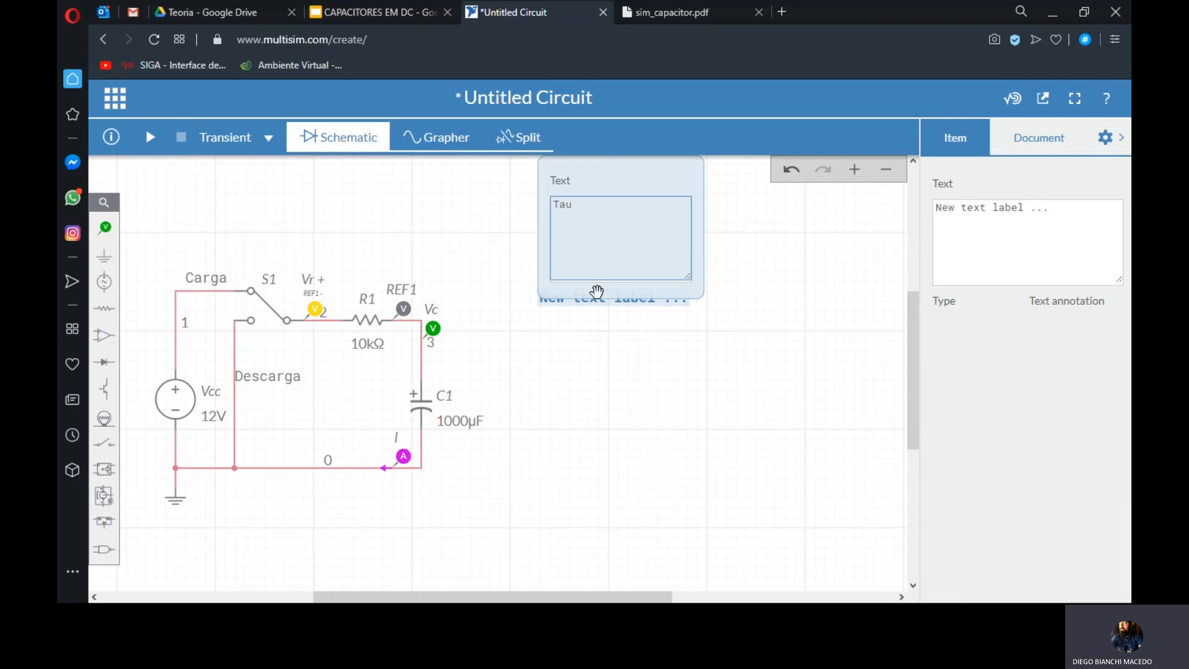
pyautogui.write('=R.C ')
pyautogui.write('R')
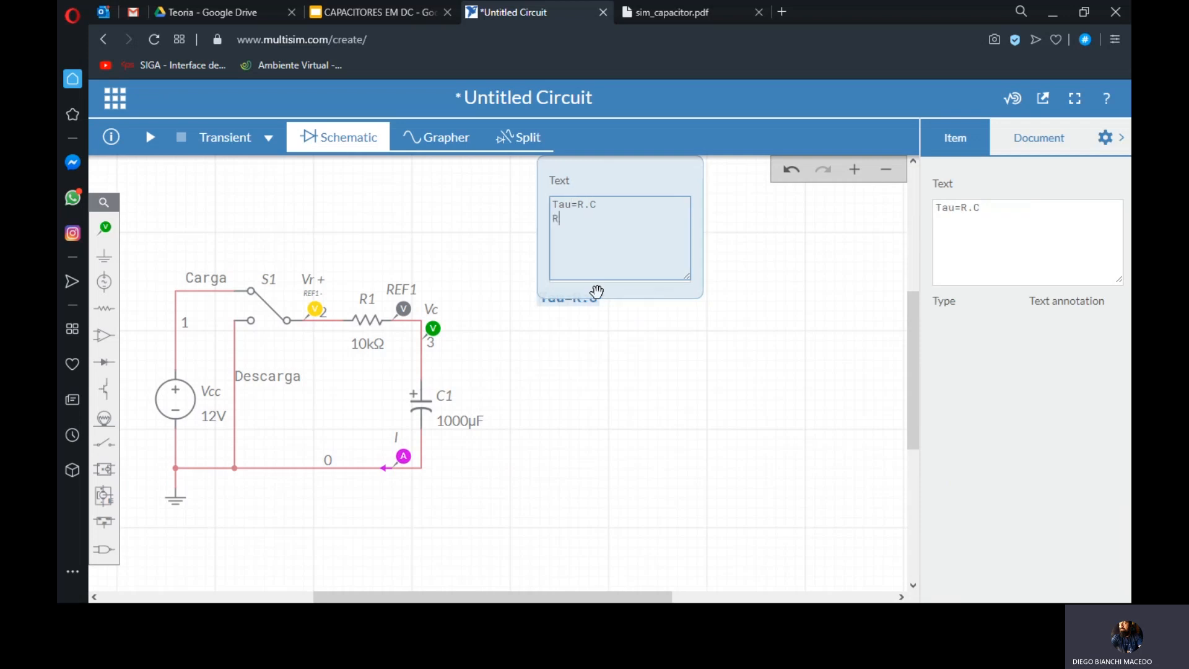
pyautogui.write('=')
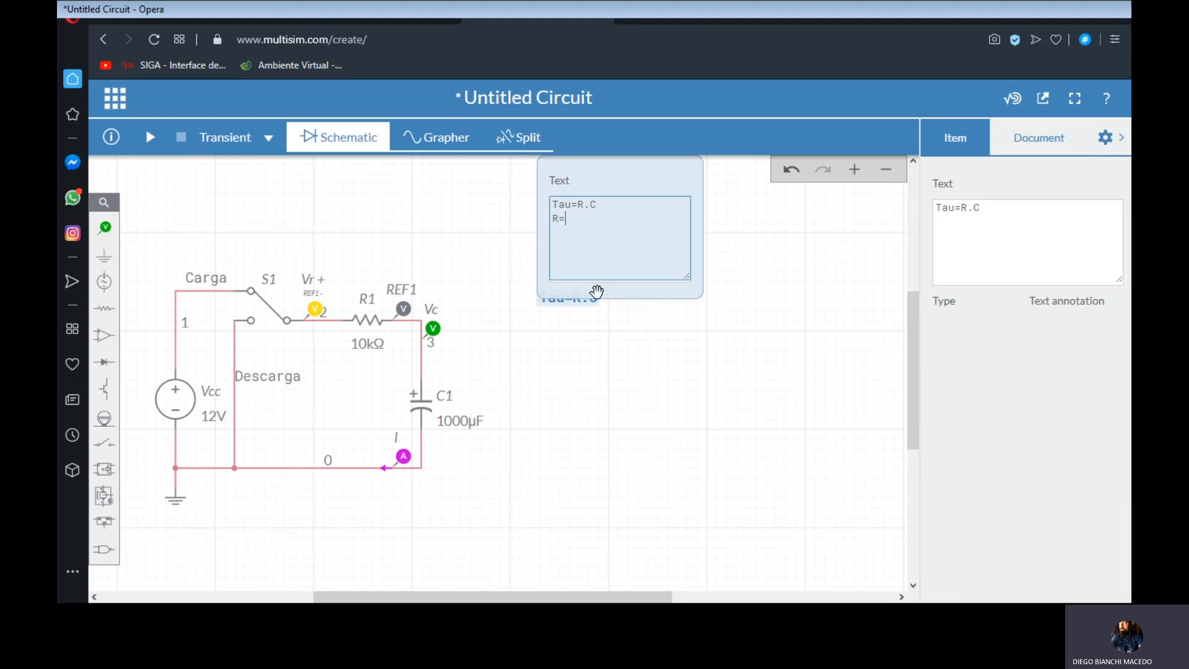
pyautogui.write('10kohm')
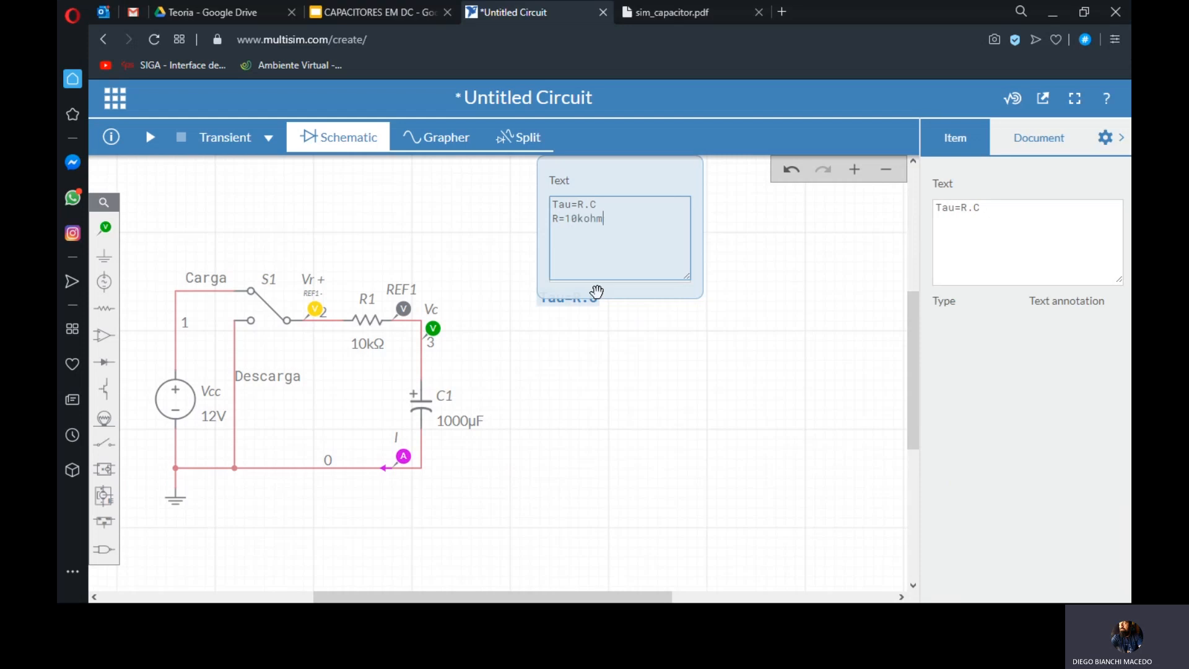
pyautogui.press('Return')
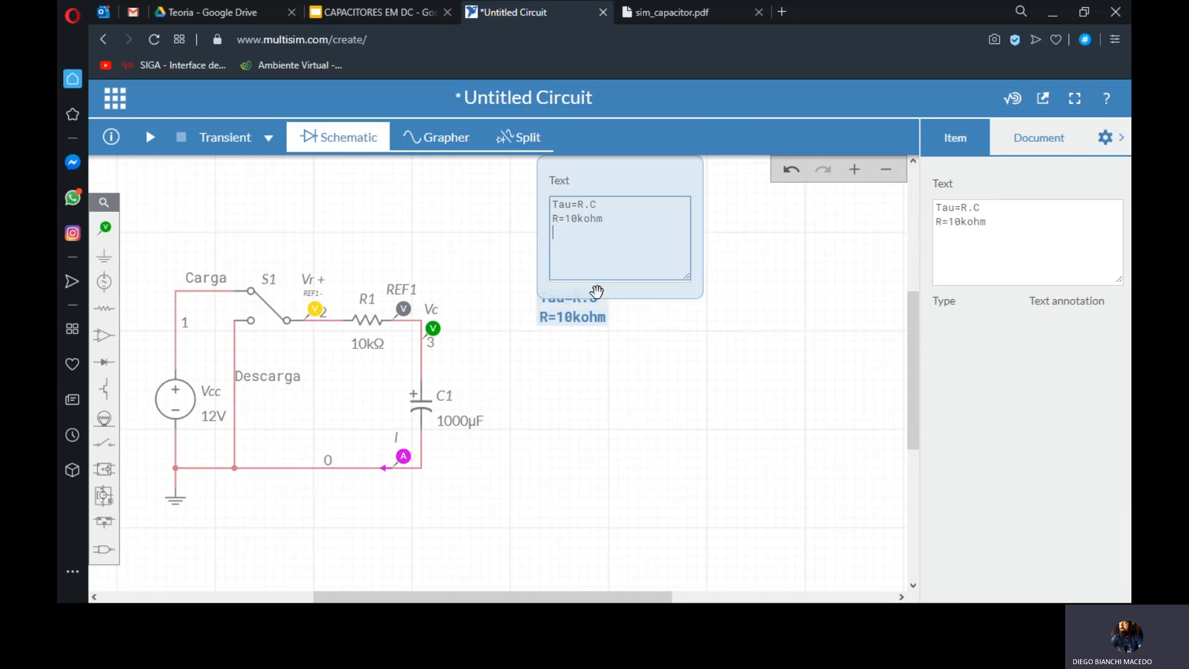
pyautogui.write('C=1000uF')
pyautogui.press('Return')
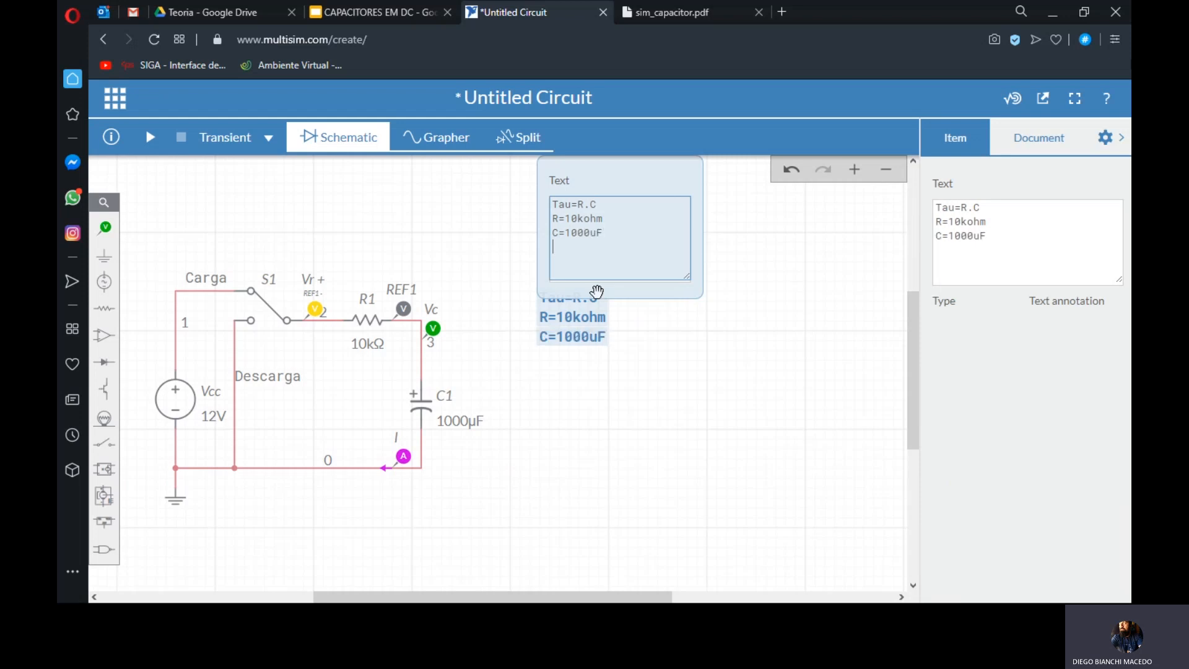
# - Add the lines "Tau=10s", "tcarga=5.Tau" and "tcarga=50s" to the time-constant annotation
pyautogui.write('Tau=10s')
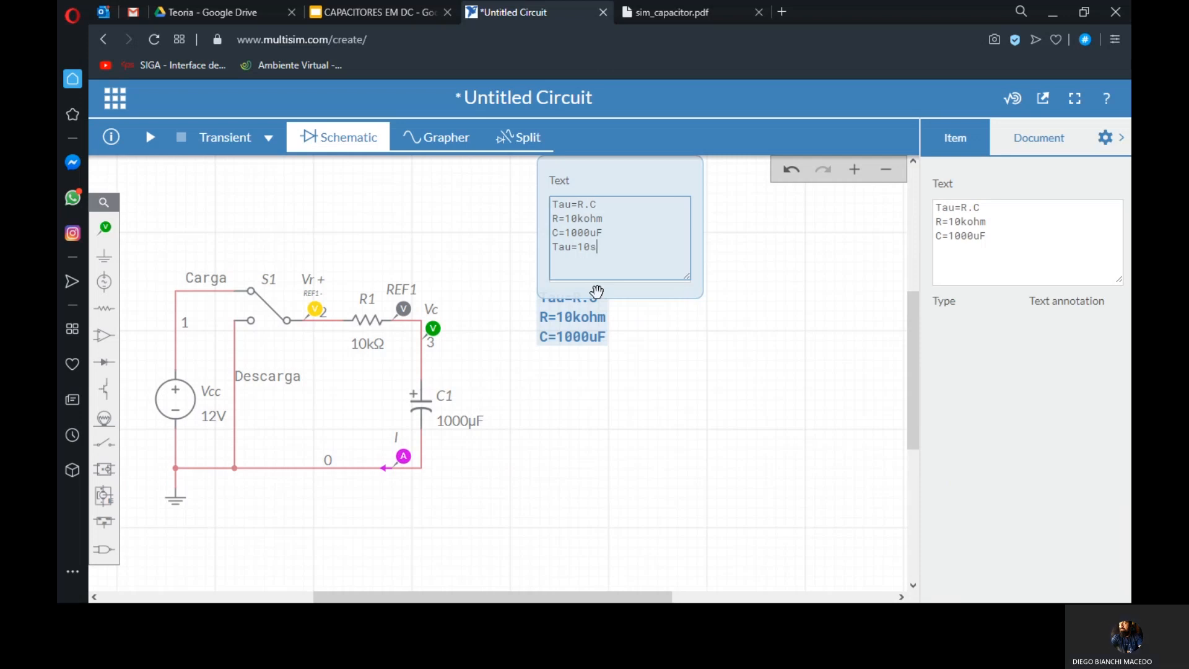
pyautogui.press('Return')
pyautogui.write('tcargar')
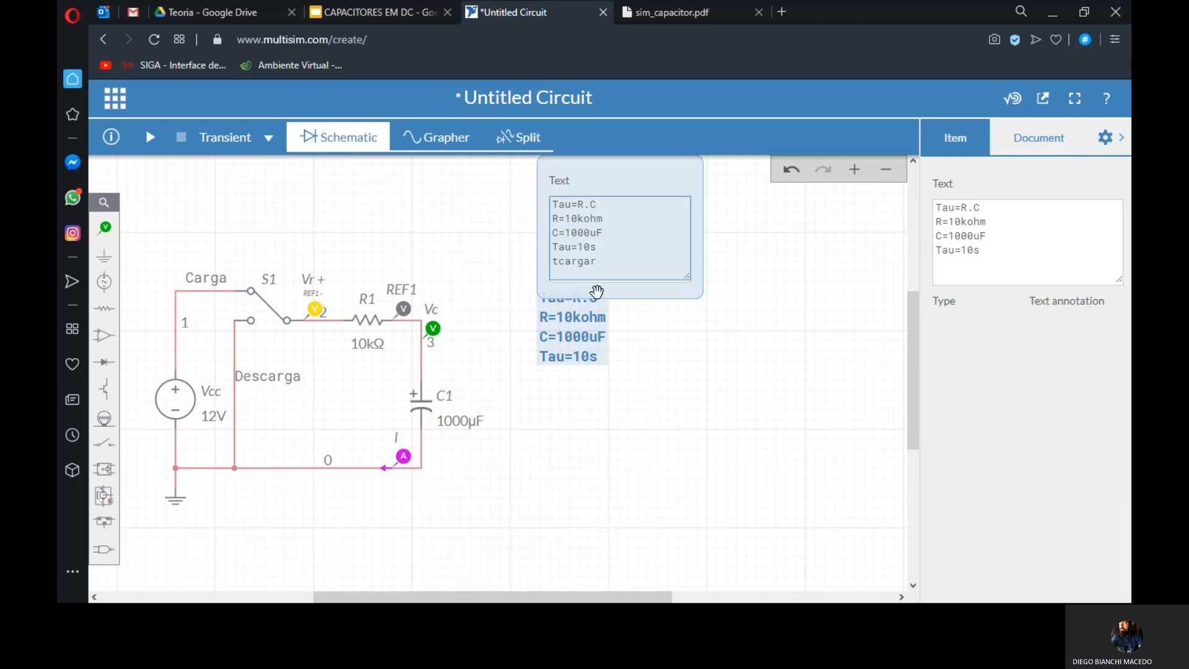
pyautogui.write('=5.Tau')
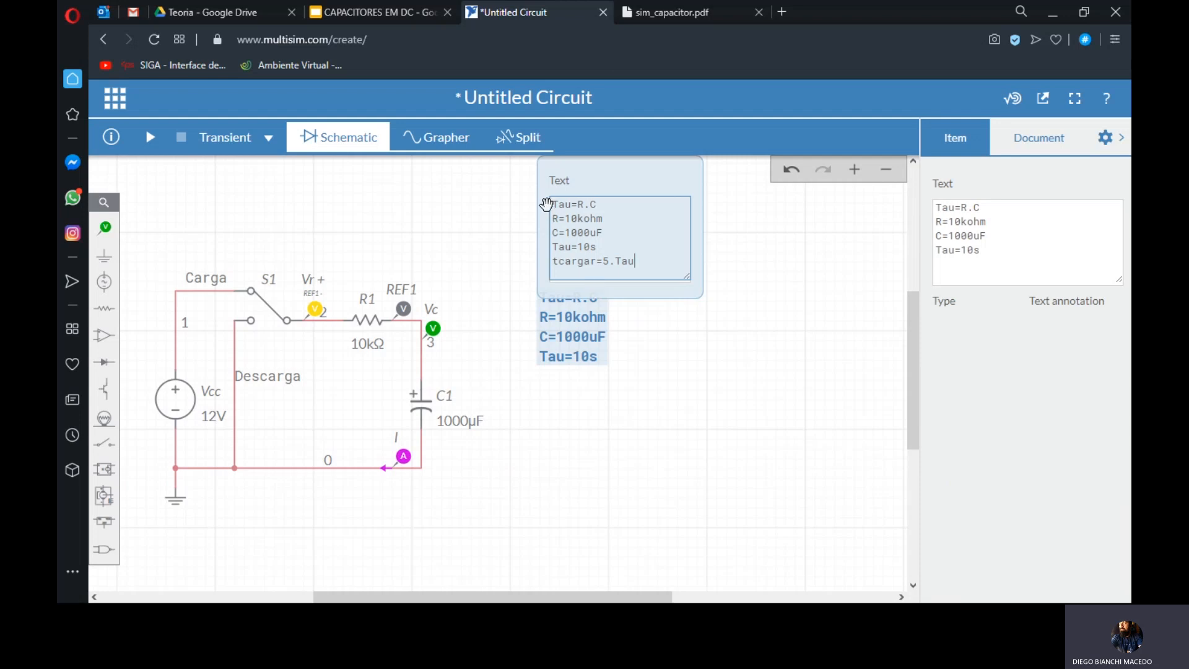
pyautogui.press('Return')
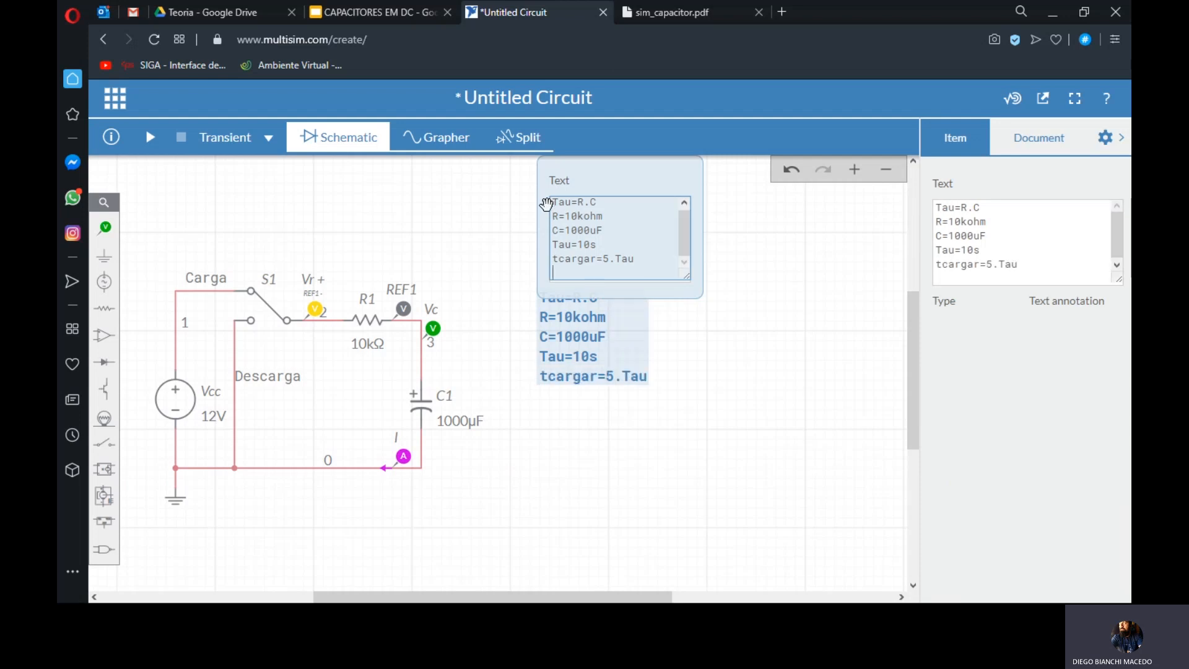
pyautogui.hotkey('ctrl', 'a')
pyautogui.click(590, 273)
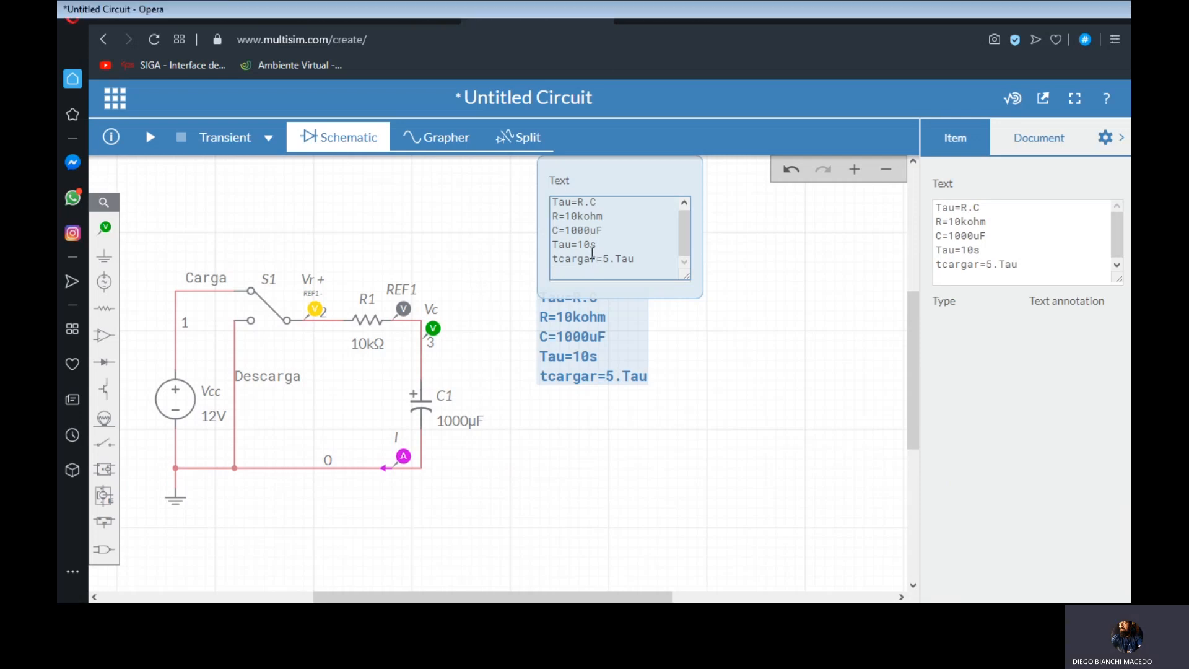
pyautogui.write('t')
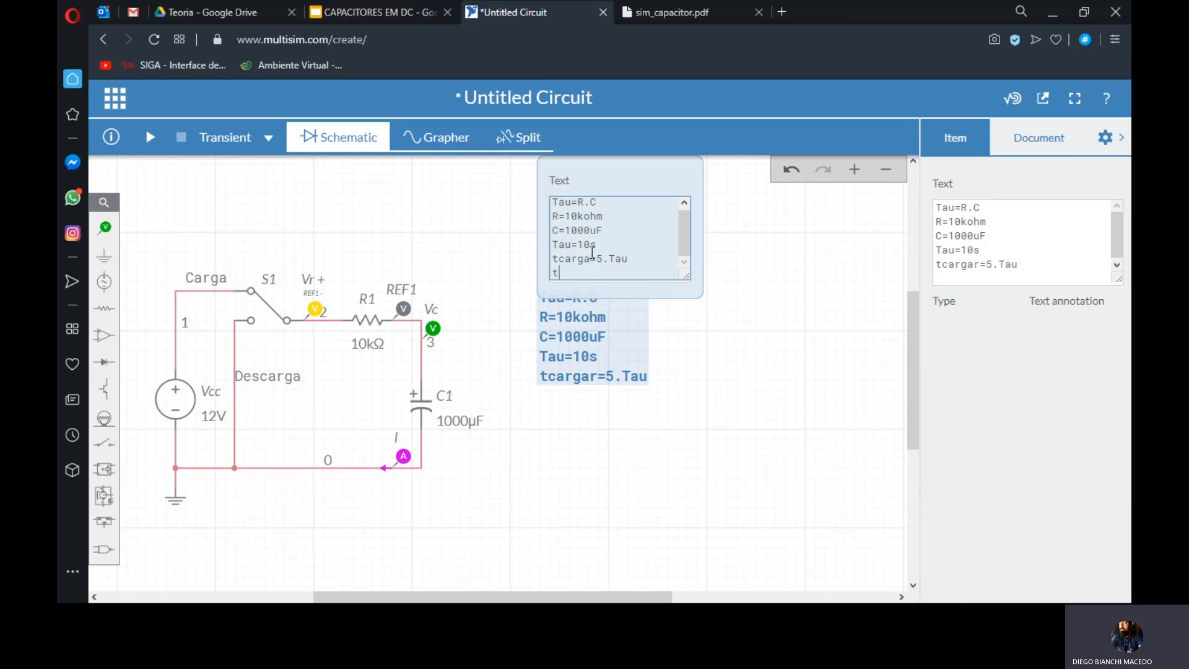
pyautogui.write('carga=50s')
pyautogui.click(700, 376)
# - Insert spaces before the units in the annotation ("10 kohm", "1000 uF", "10 s", "50 s") and move it slightly closer to C1
pyautogui.doubleClick(601, 333)
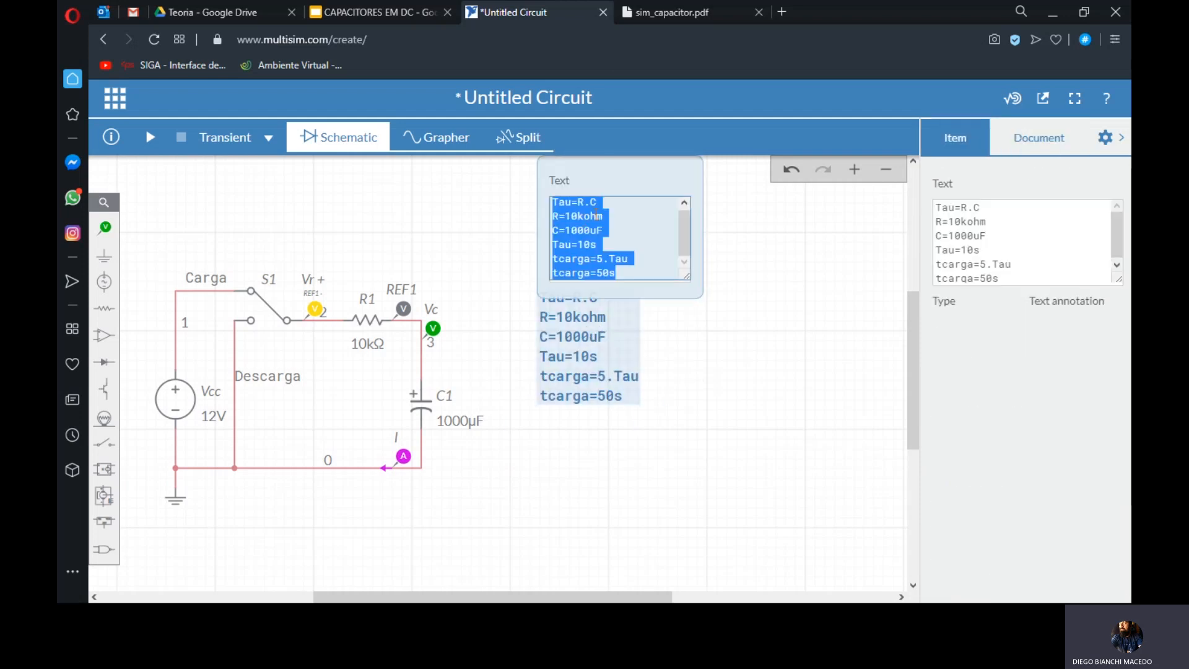
pyautogui.click(579, 216)
pyautogui.click(592, 230)
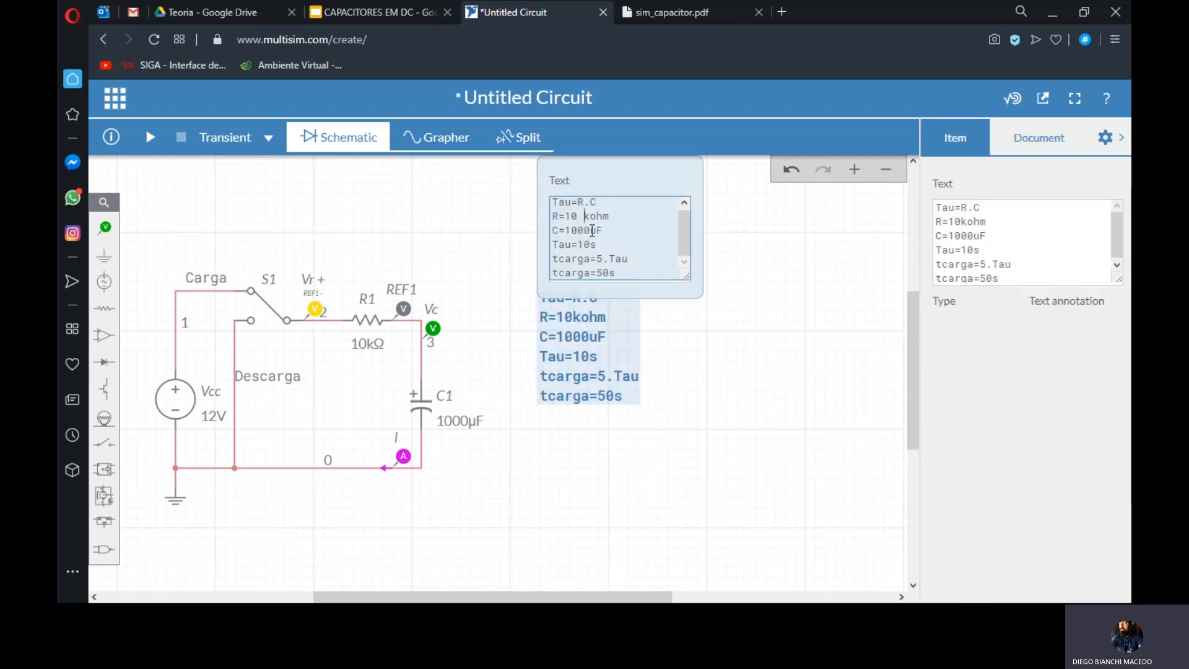
pyautogui.click(590, 244)
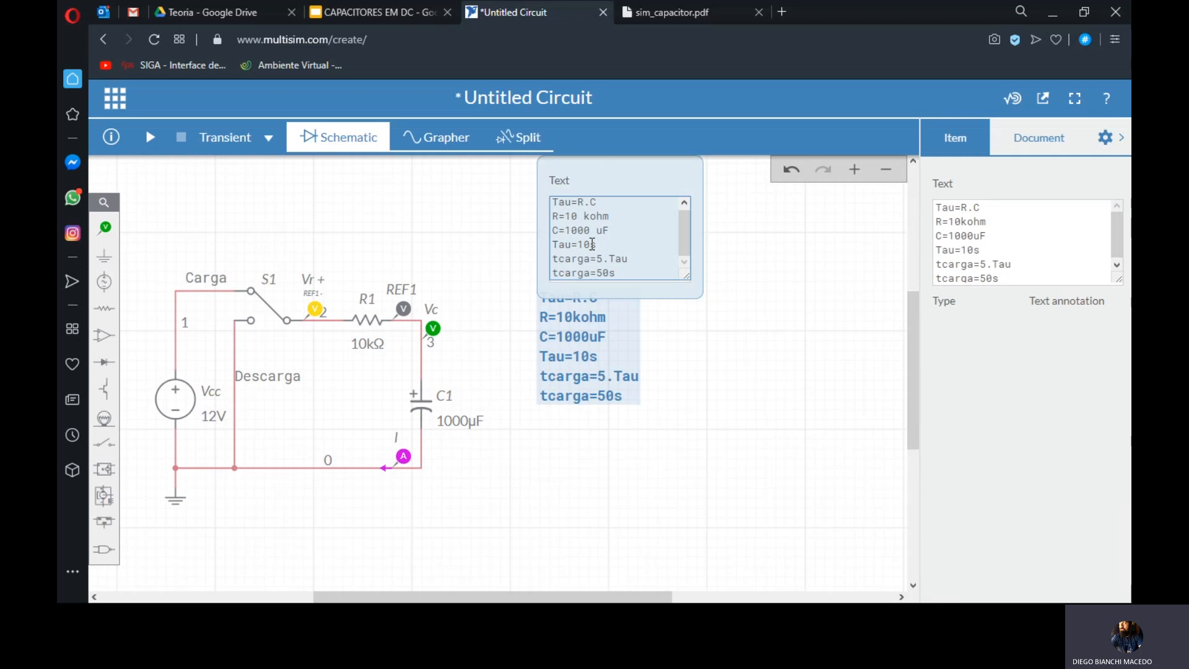
pyautogui.click(609, 272)
pyautogui.click(726, 335)
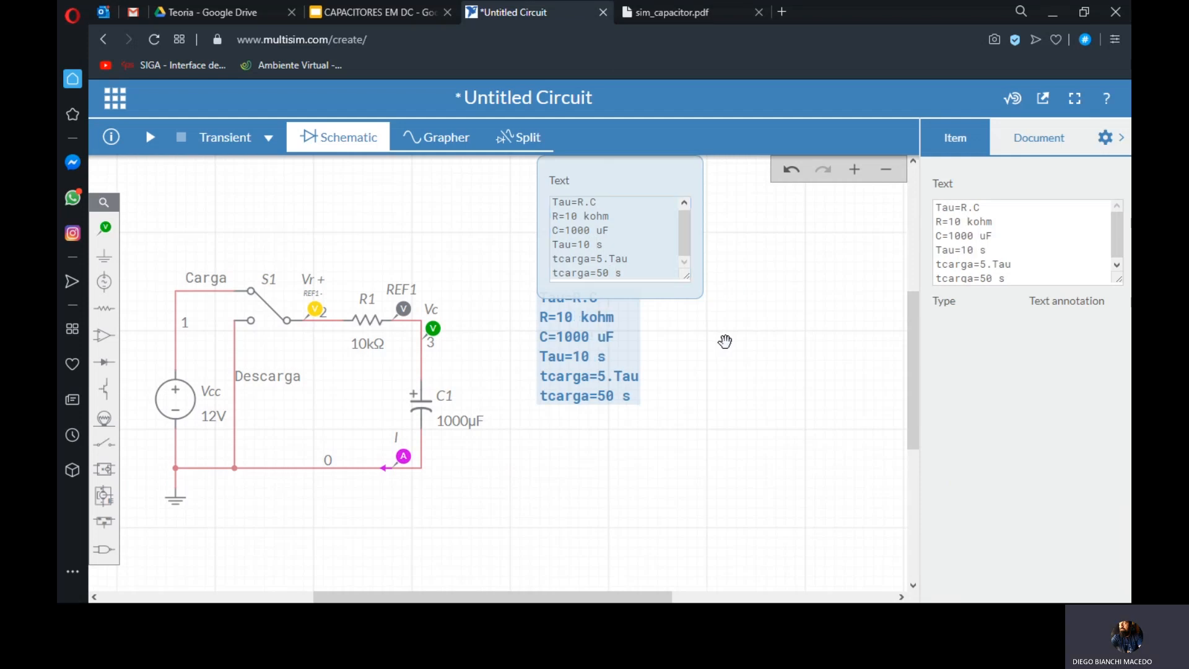
pyautogui.click(568, 336)
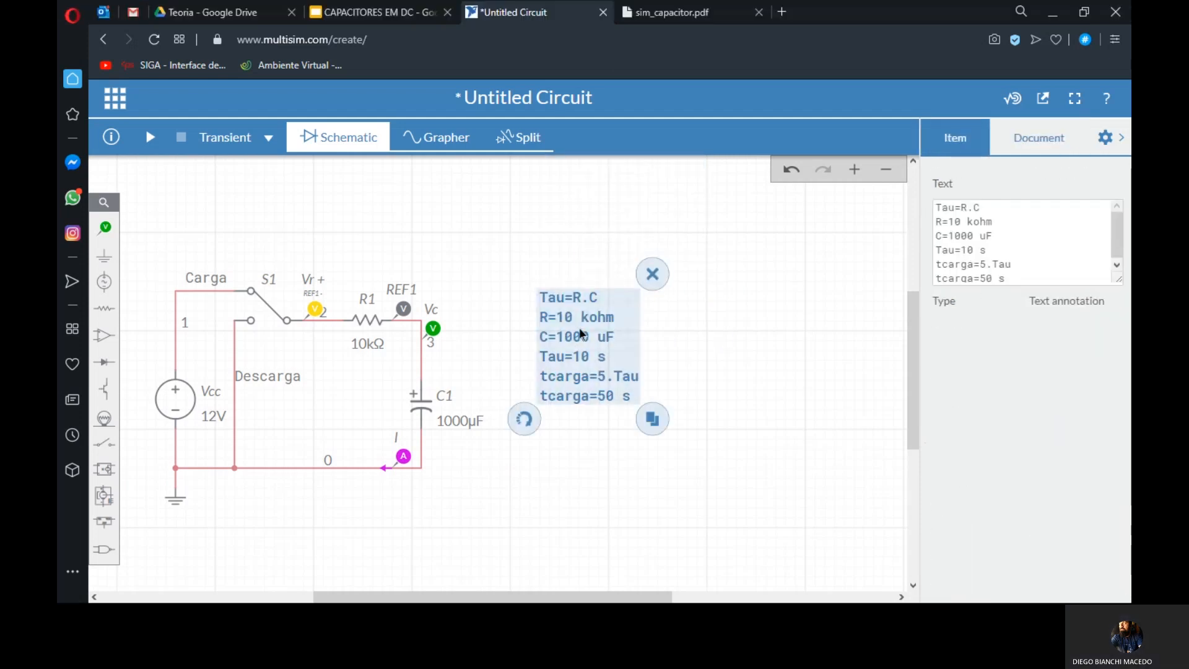
pyautogui.moveTo(568, 336)
pyautogui.mouseDown()
pyautogui.moveTo(535, 346)
pyautogui.moveTo(539, 357)
pyautogui.mouseUp()
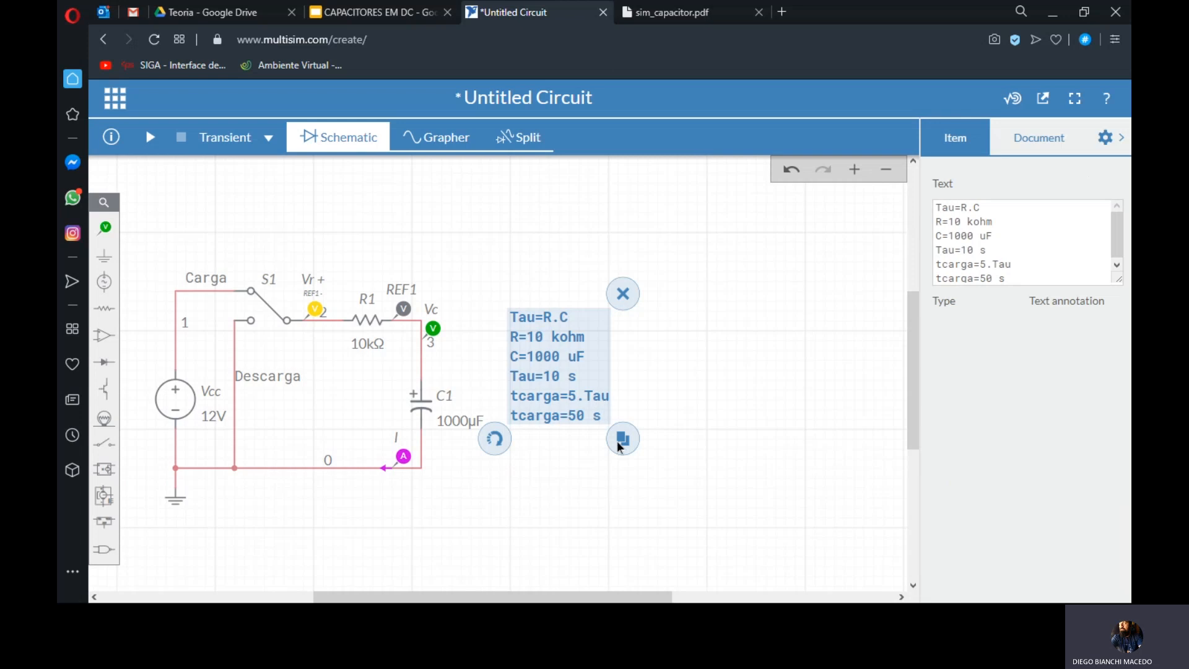
# - Name the transient simulation "CargaRC" and keep its start time at 0 s
pyautogui.click(807, 302)
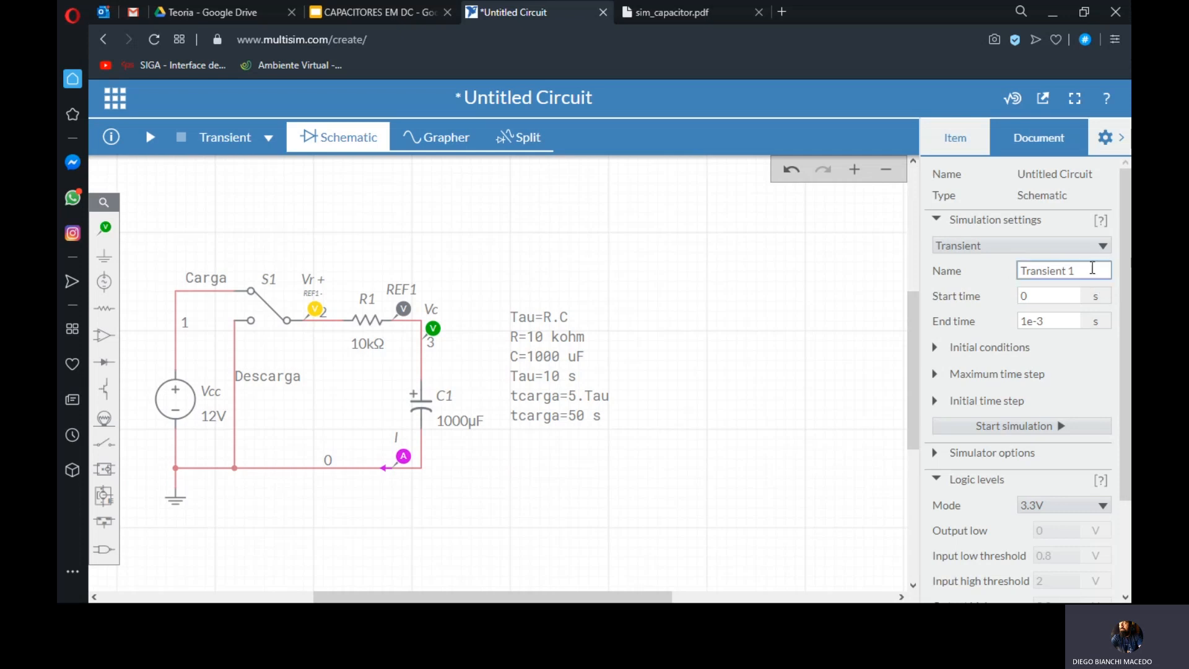
pyautogui.moveTo(1094, 271); pyautogui.dragTo(998, 271)
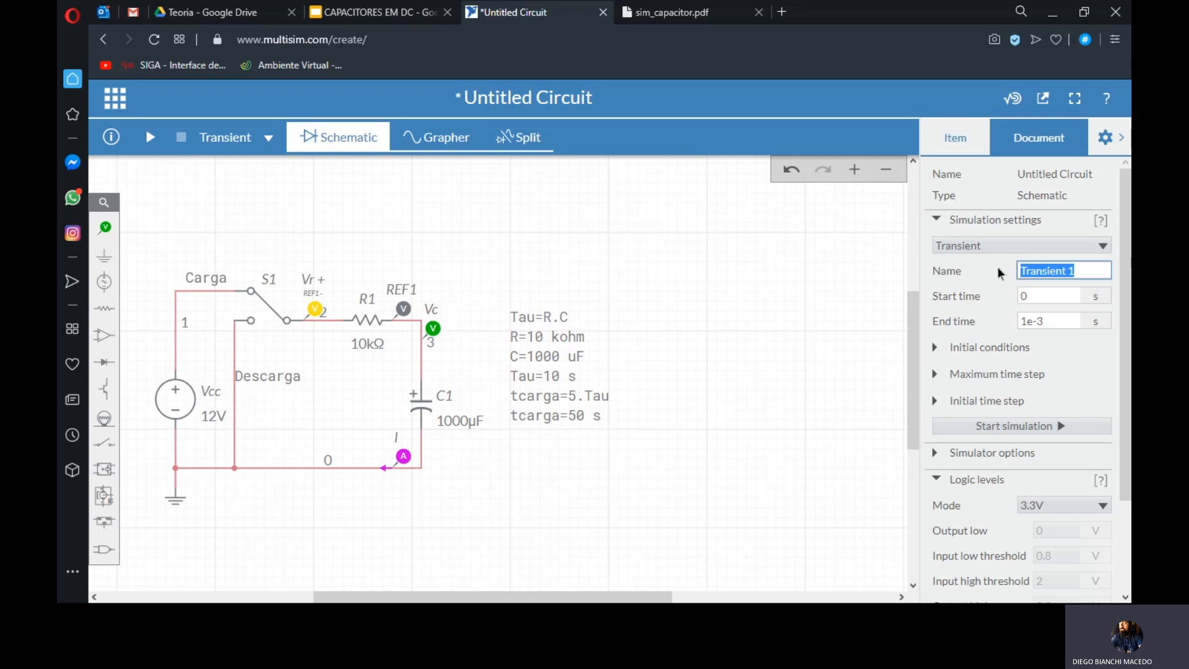
pyautogui.write('CargaRC')
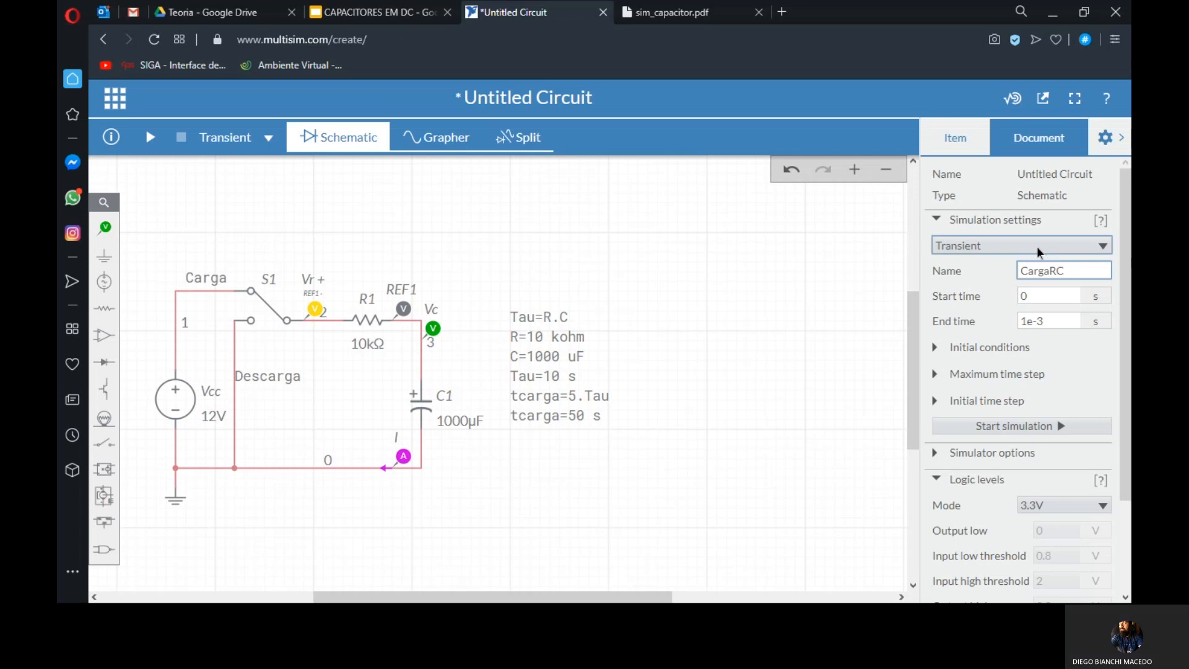
pyautogui.click(1044, 291)
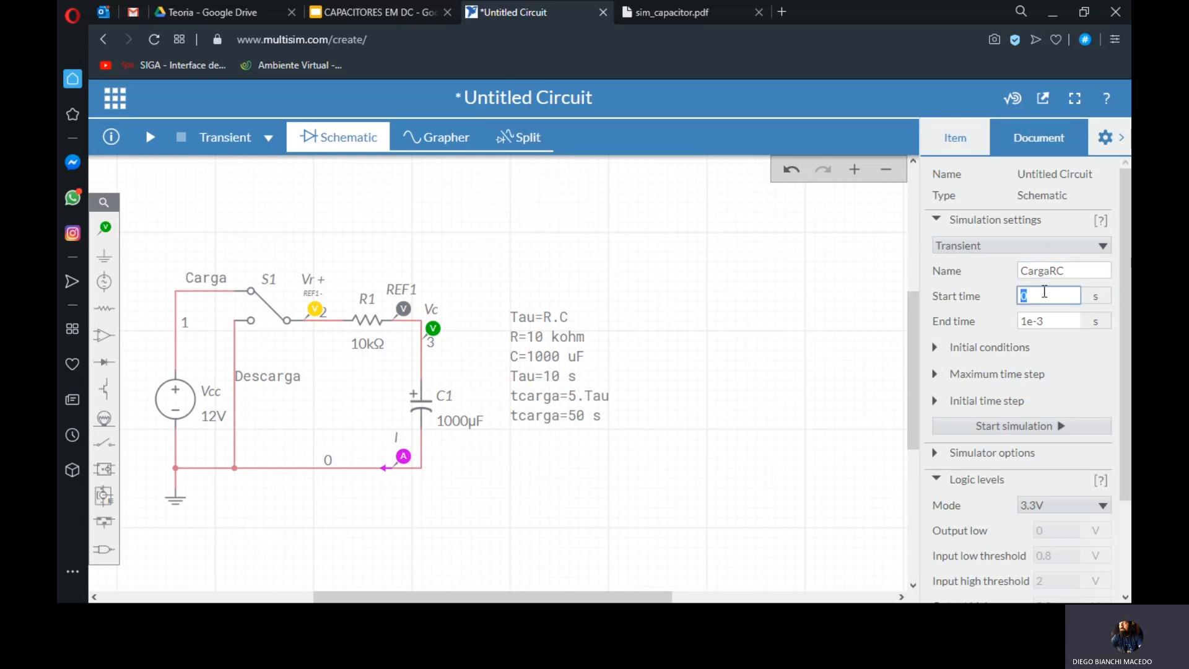
pyautogui.click(1044, 291)
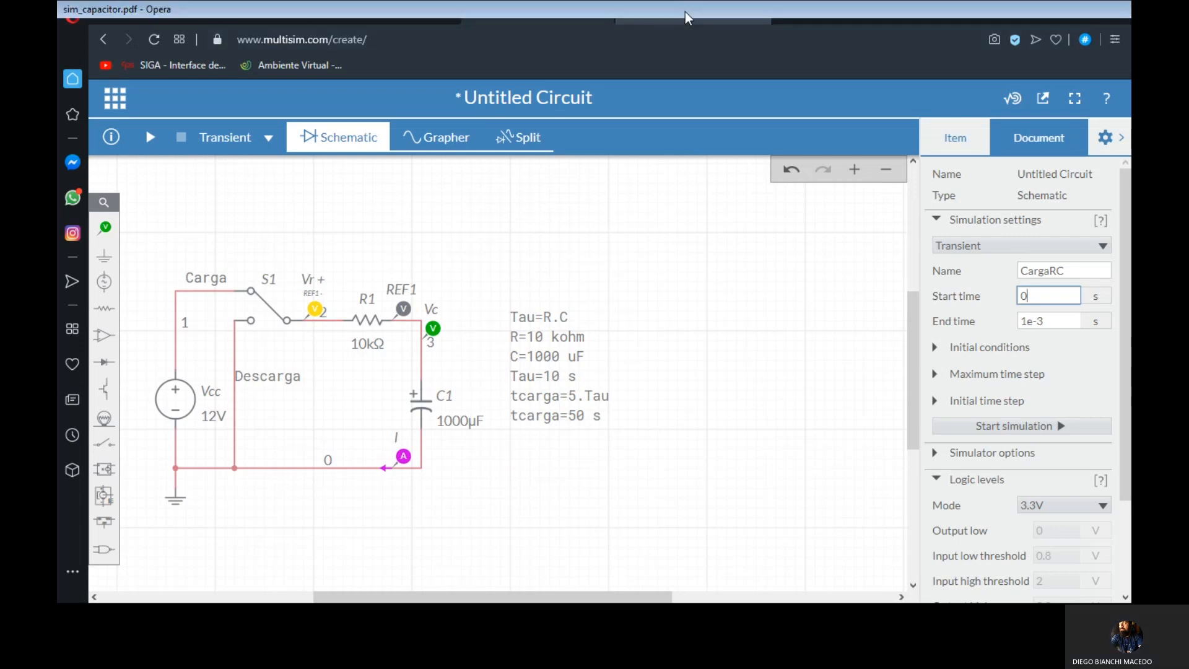
# - Check sim_capacitor.pdf for the recommended simulation duration relative to the time constant, and return to the circuit in Multisim Live
pyautogui.click(684, 13)
pyautogui.scroll(-3, 461, 383)
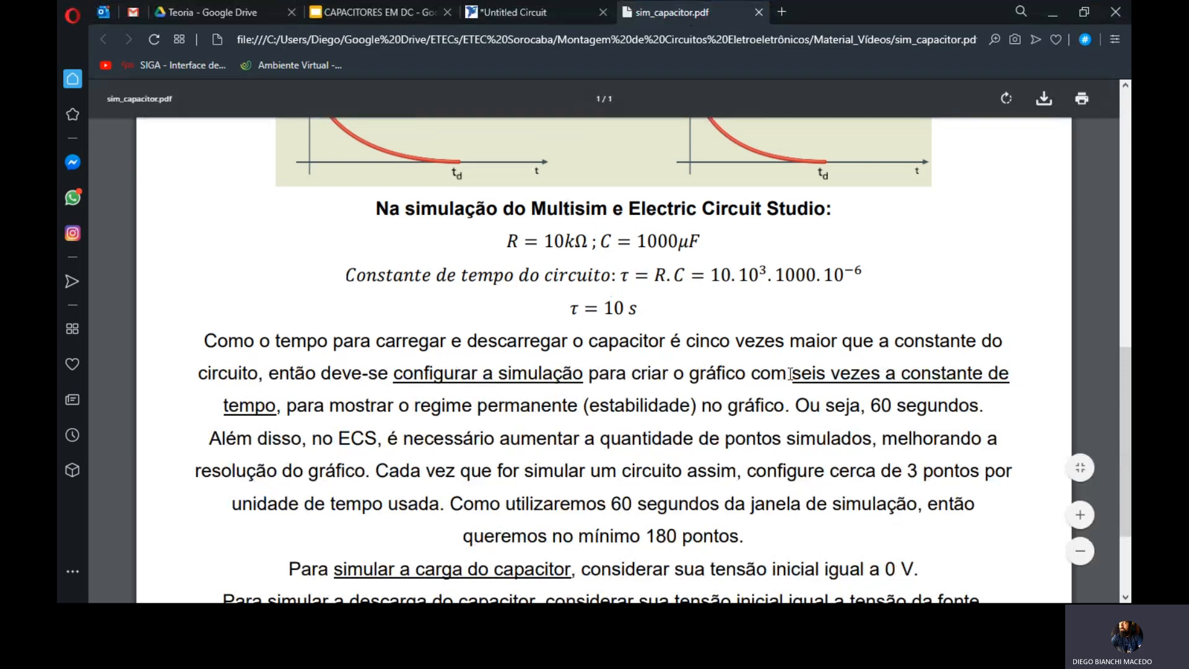
pyautogui.moveTo(790, 374); pyautogui.dragTo(1023, 395)
pyautogui.click(1023, 395)
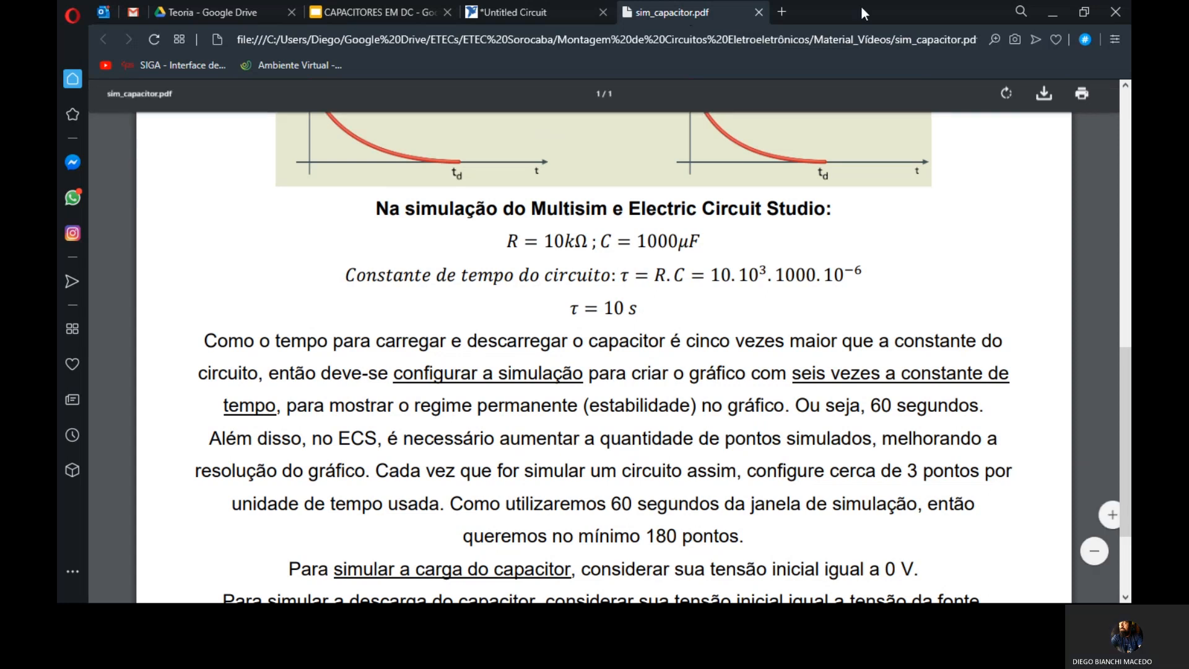
pyautogui.click(558, 12)
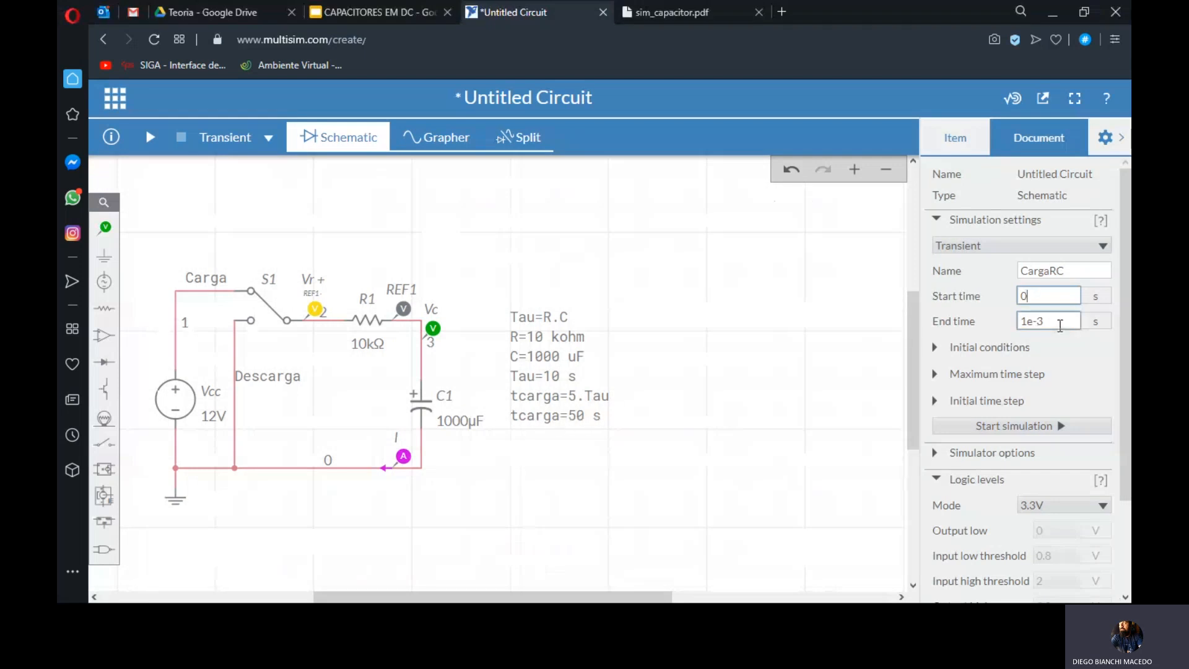
# - Set the transient simulation's end time to 60 s
pyautogui.press('Tab')
pyautogui.write('50')
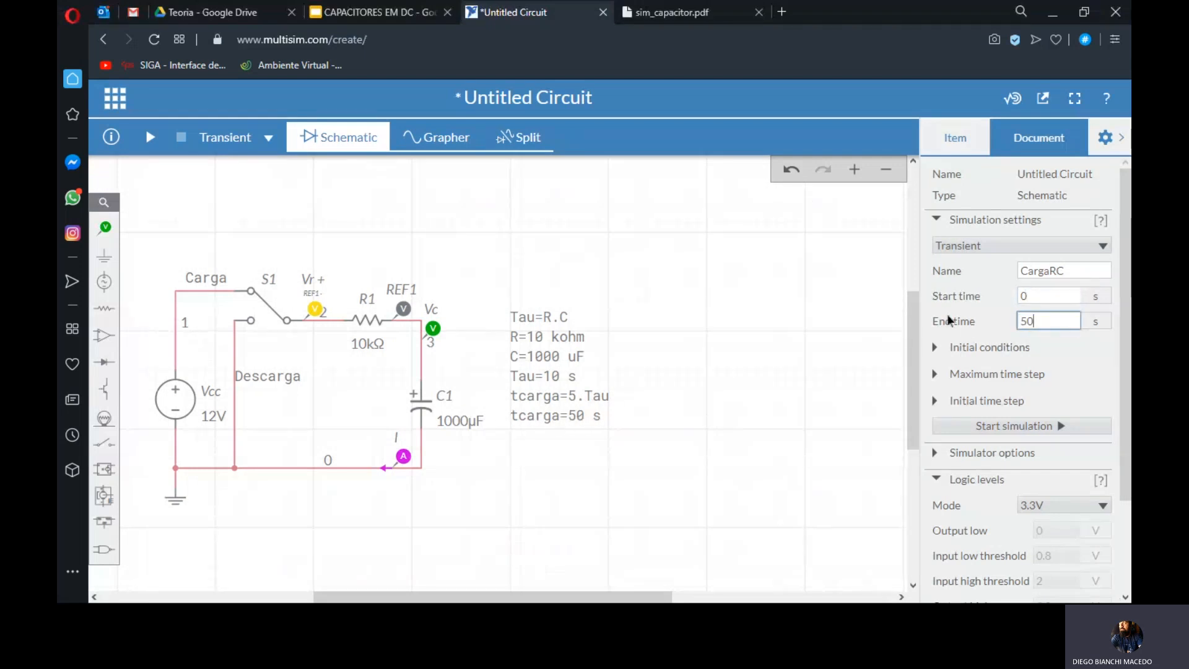
pyautogui.press('BackSpace')
pyautogui.press('BackSpace')
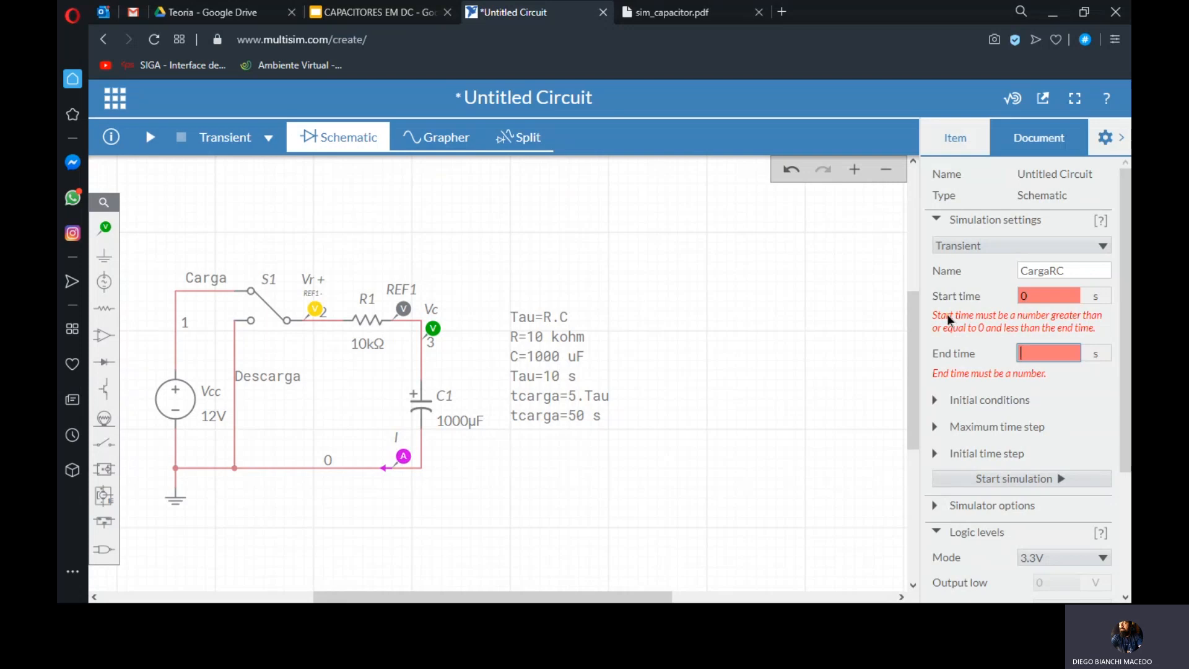
pyautogui.write('60')
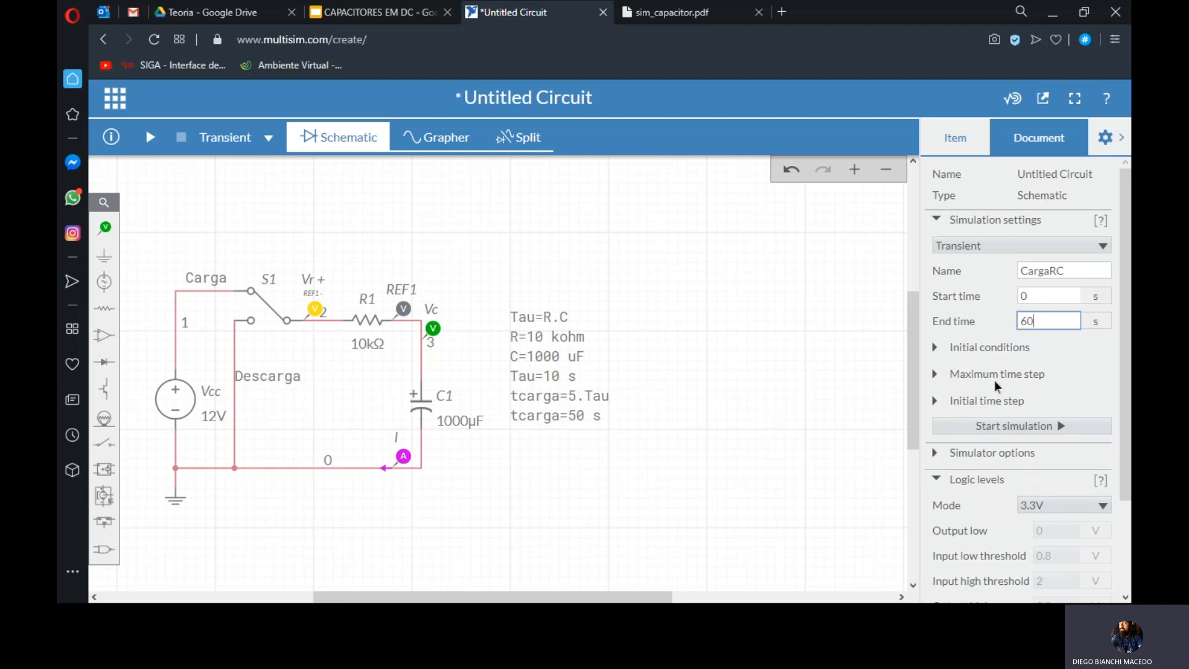
# - Set the simulation's initial conditions to User defined
pyautogui.click(1001, 346)
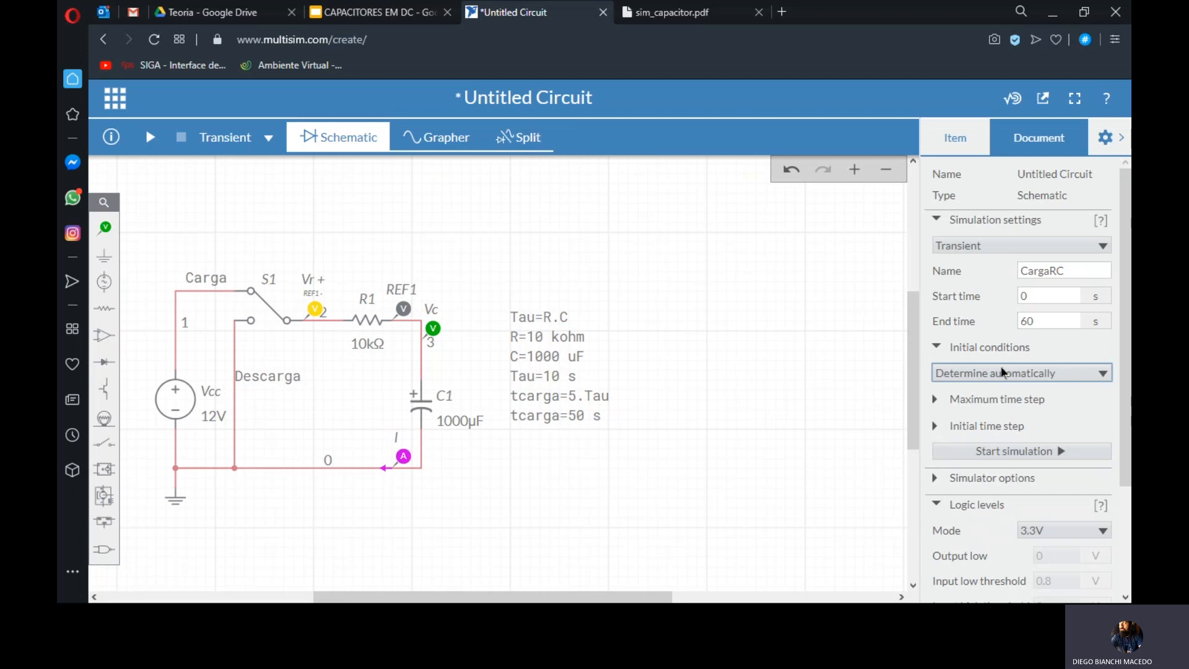
pyautogui.click(1000, 374)
pyautogui.click(971, 426)
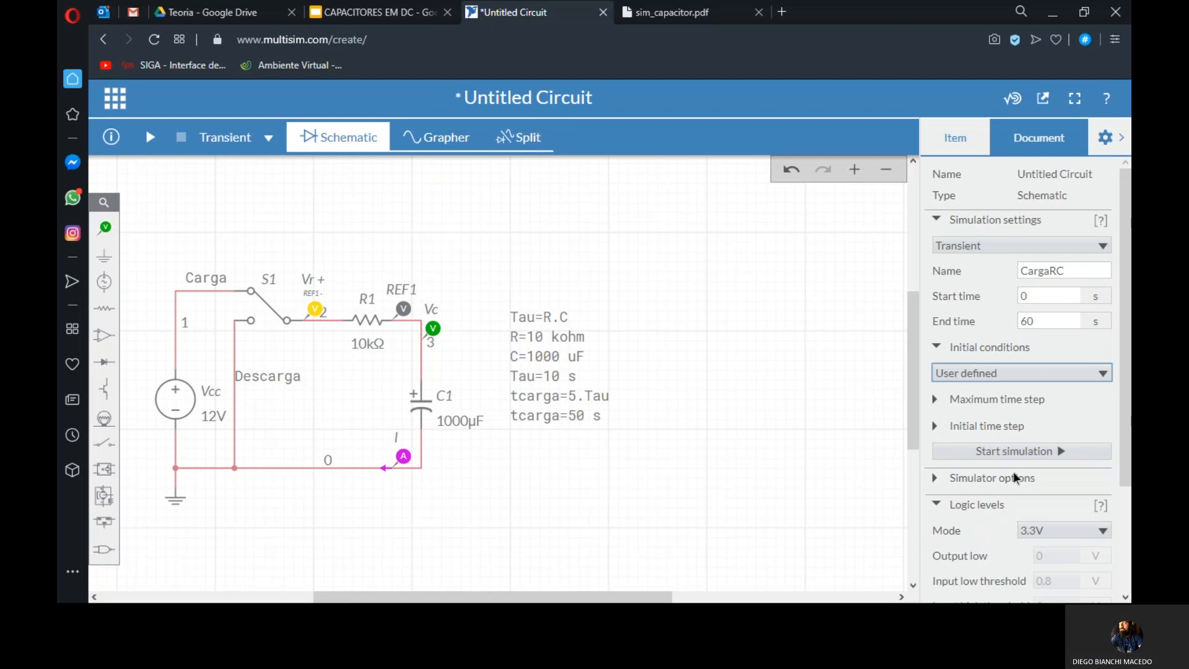
# - Check the remaining document settings, hide the settings pane and run the transient simulation
pyautogui.scroll(-3, 1012, 470)
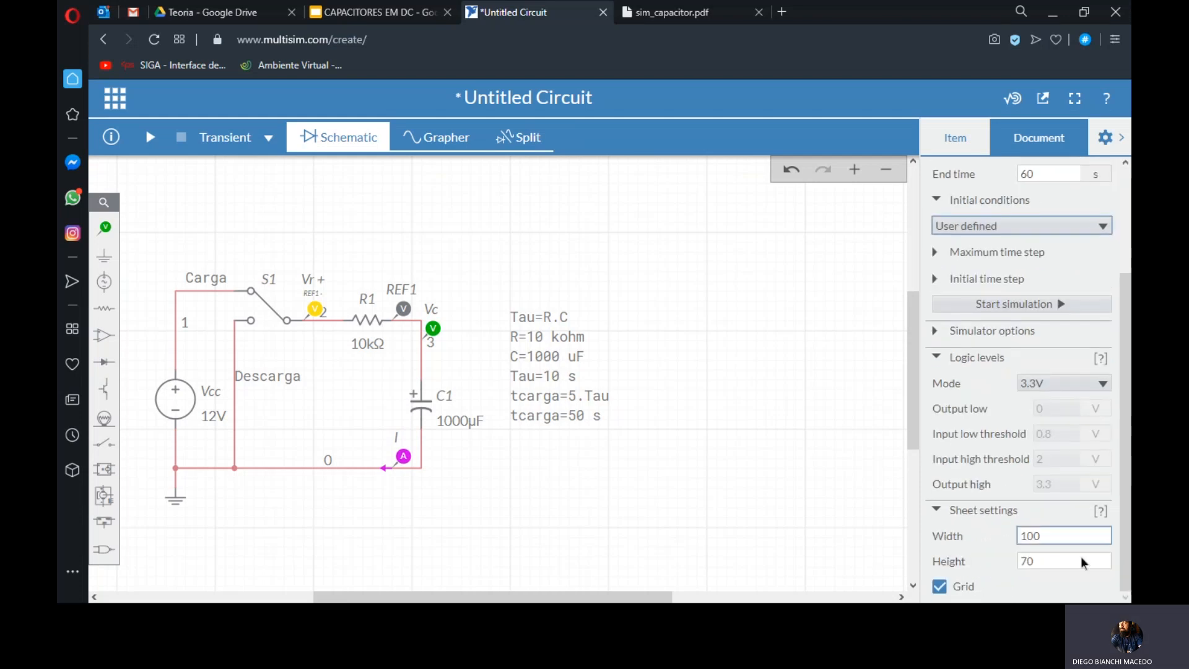
pyautogui.scroll(3, 1004, 524)
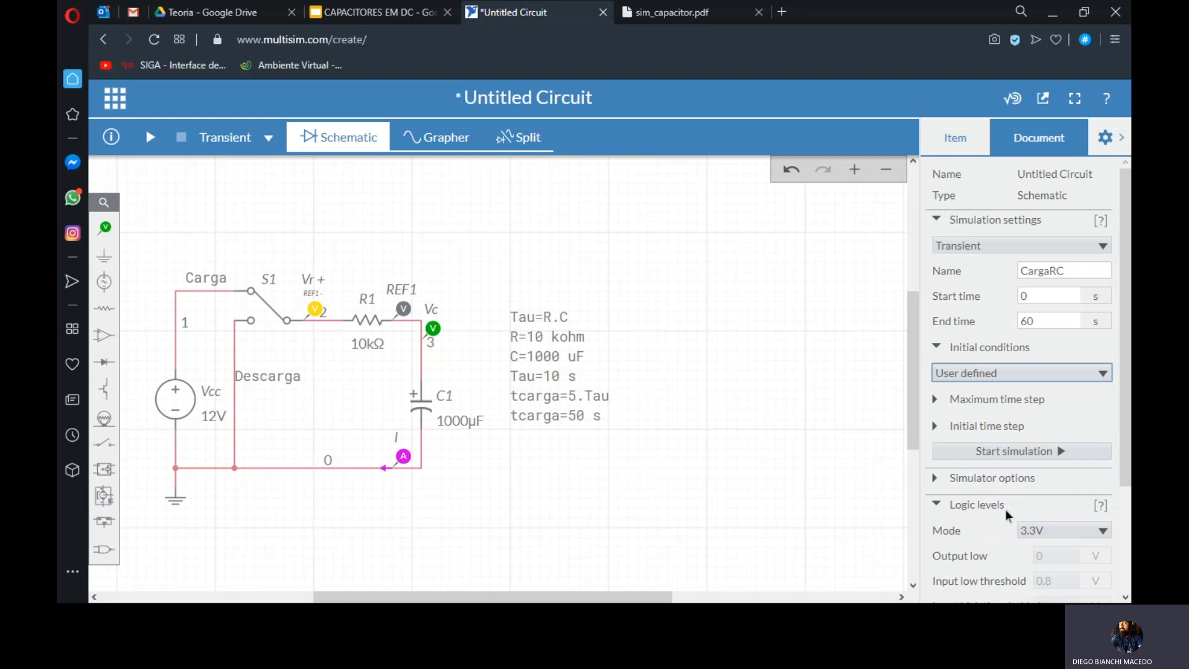
pyautogui.click(1105, 143)
pyautogui.click(152, 139)
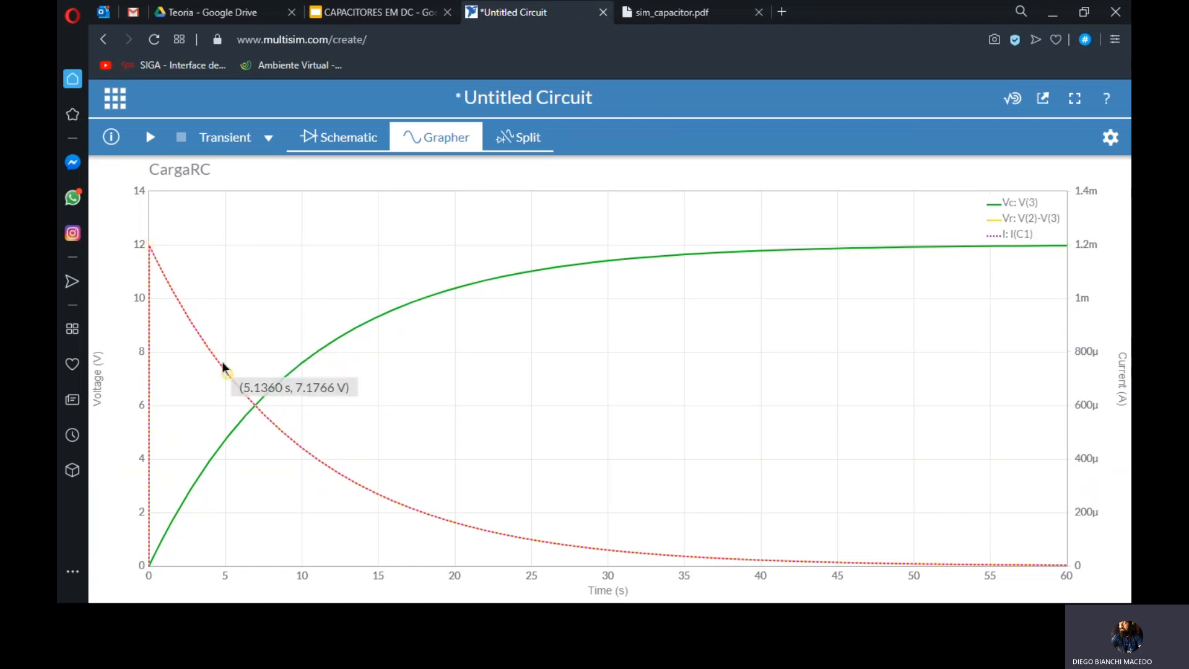
# - Temporarily hide the I: I(C1) plot to examine the overlapping Vr curve, and show the current again
pyautogui.click(637, 210)
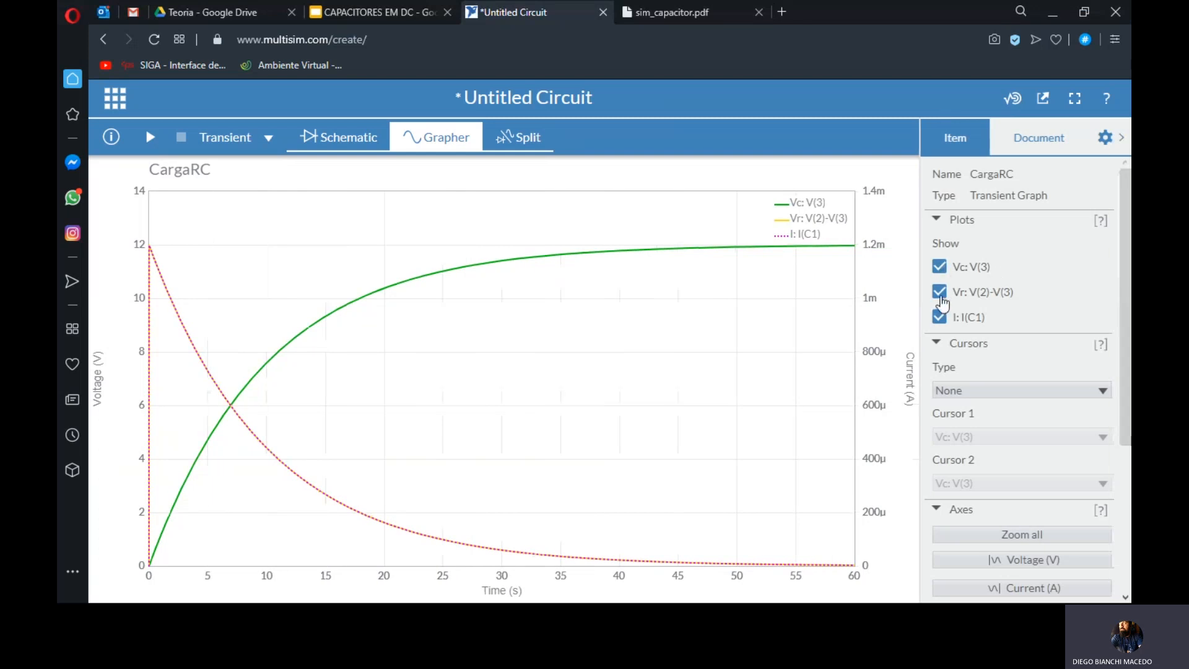
pyautogui.click(940, 318)
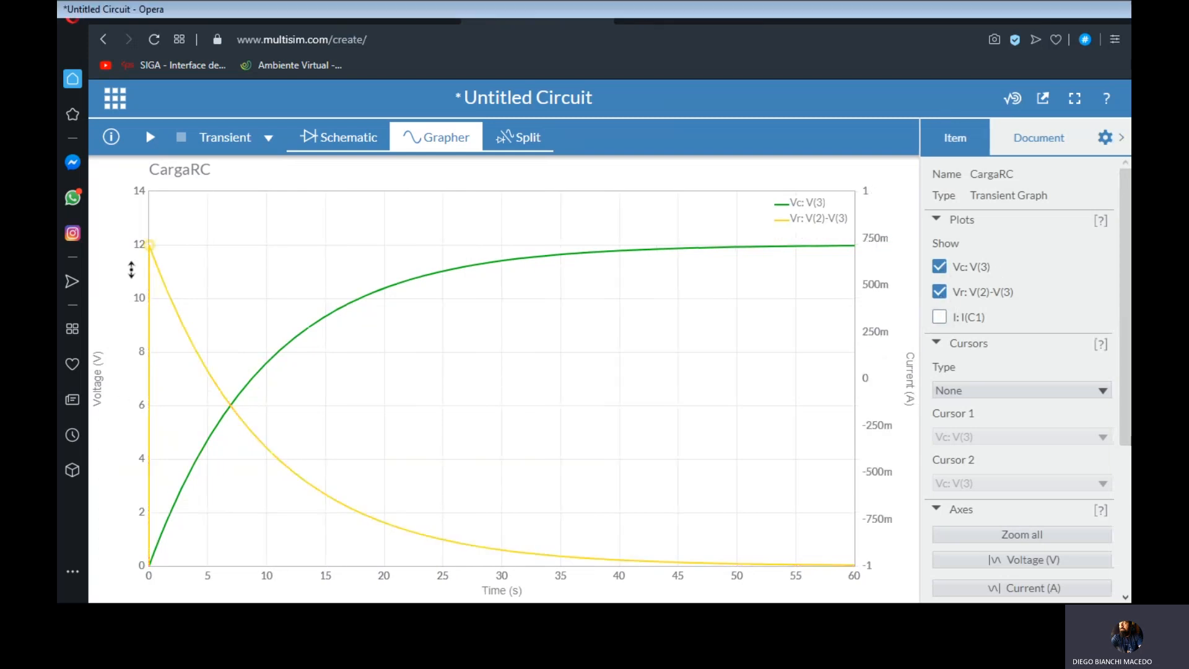
pyautogui.moveTo(259, 428)
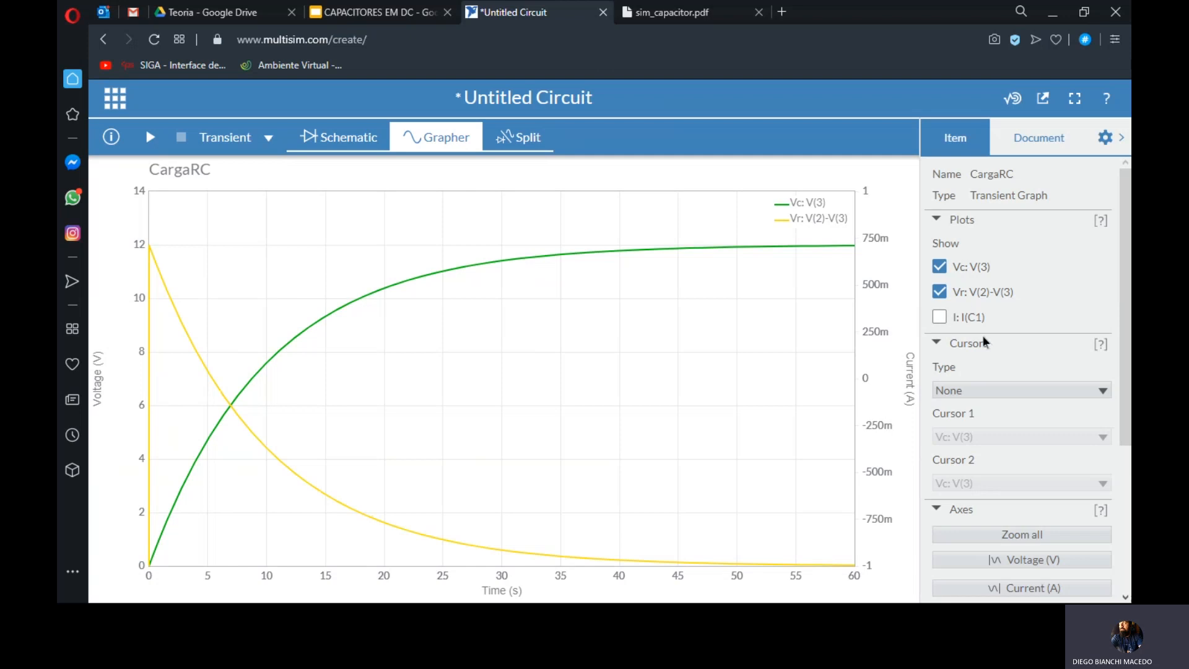
pyautogui.click(939, 317)
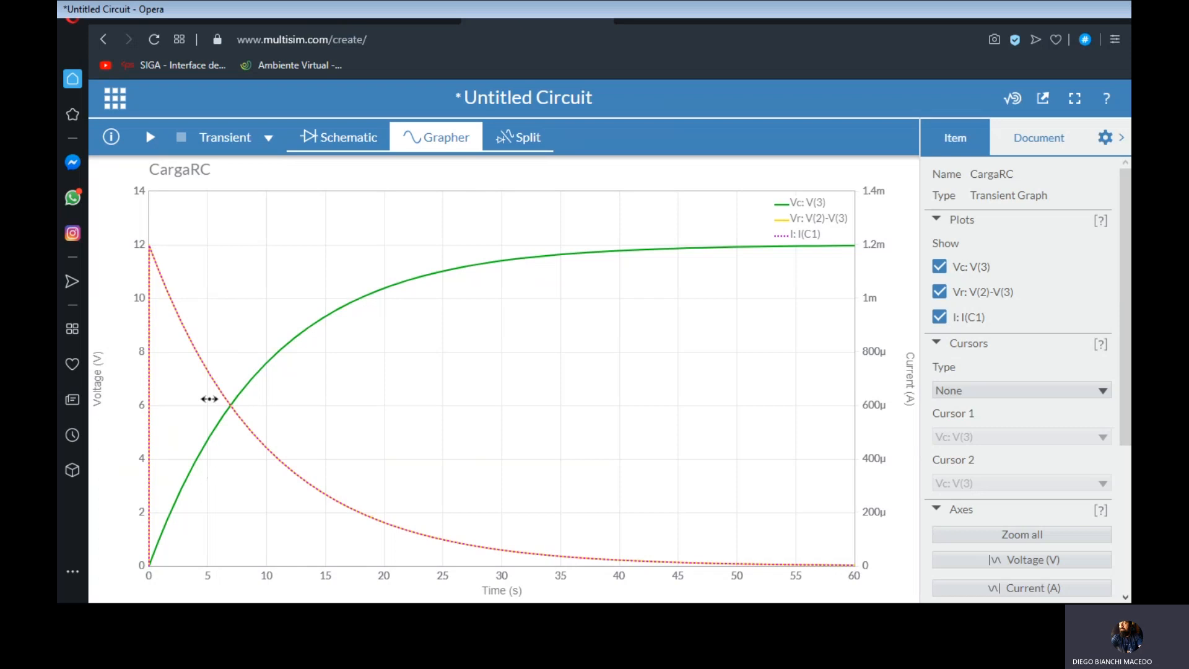
pyautogui.moveTo(205, 369)
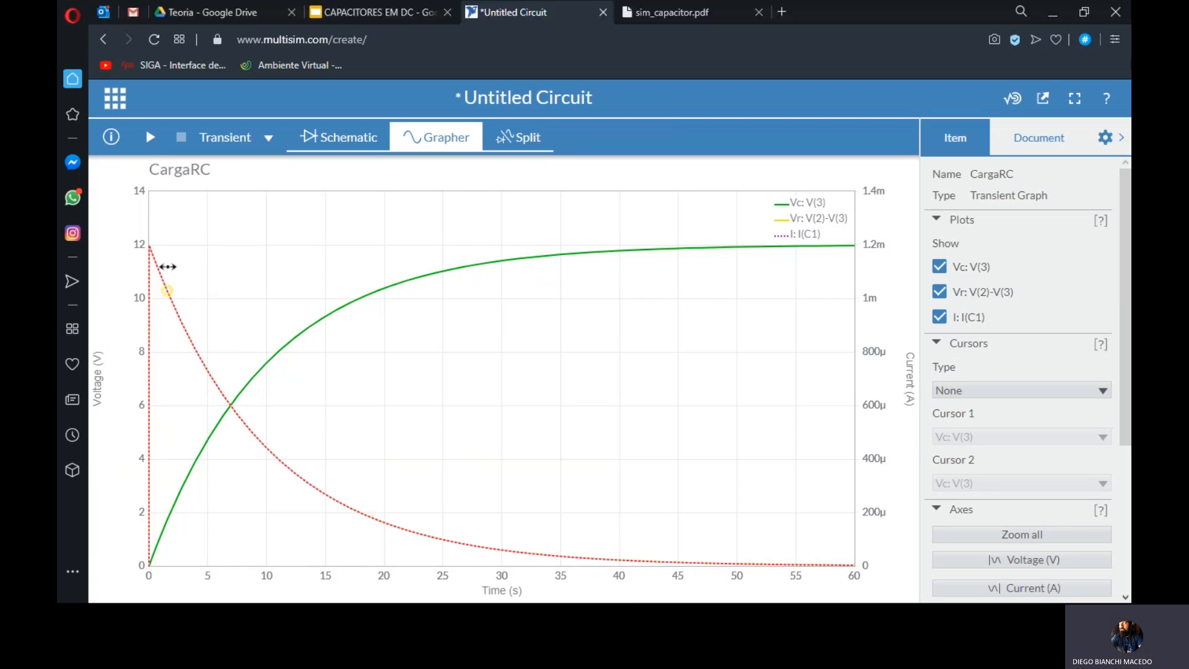
pyautogui.moveTo(229, 407)
# - Switch the Vc, Vr and I plots off and back on one at a time to compare the curves
pyautogui.click(939, 267)
pyautogui.click(939, 267)
pyautogui.click(939, 292)
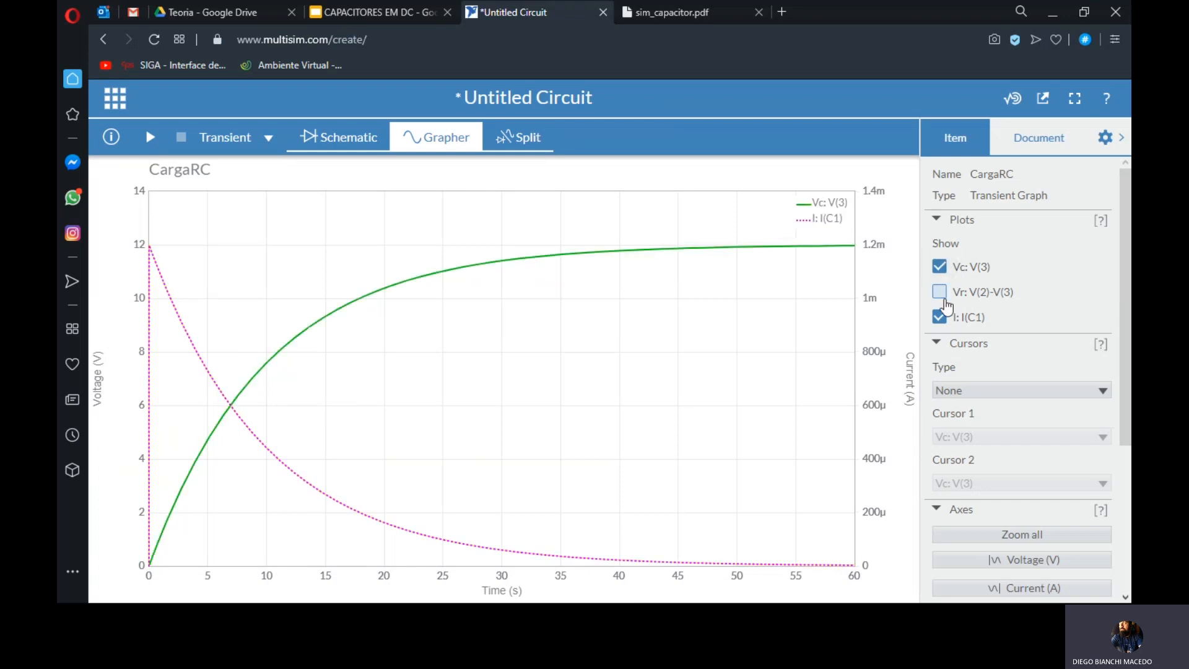
pyautogui.click(941, 292)
pyautogui.click(941, 317)
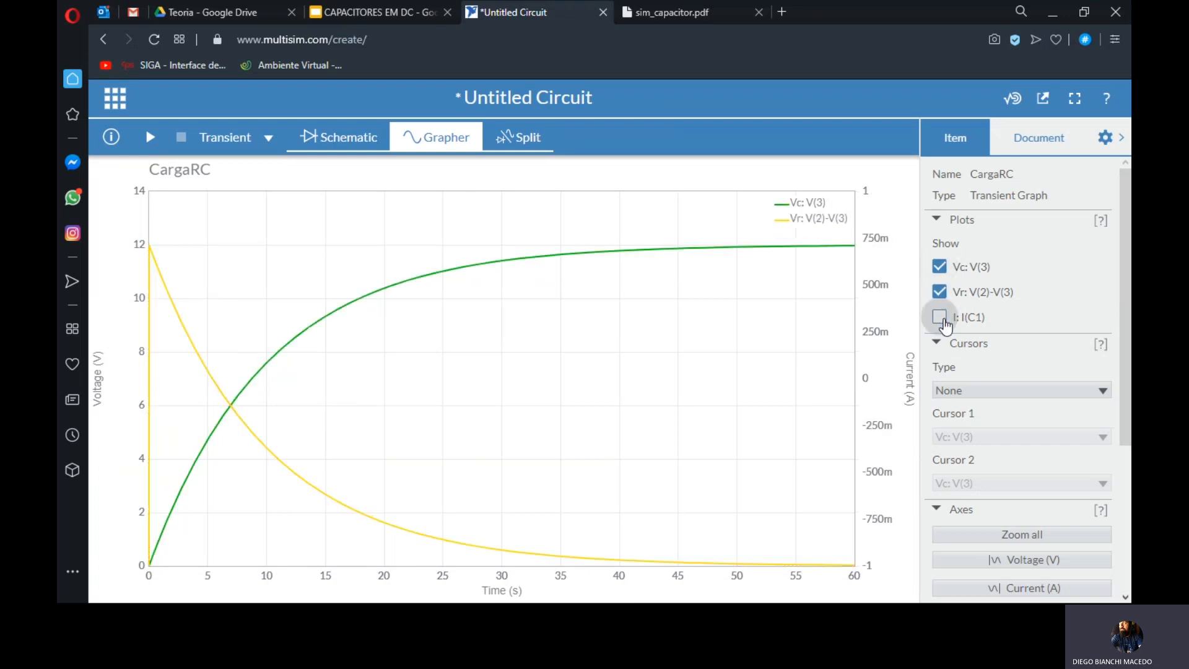
pyautogui.click(942, 316)
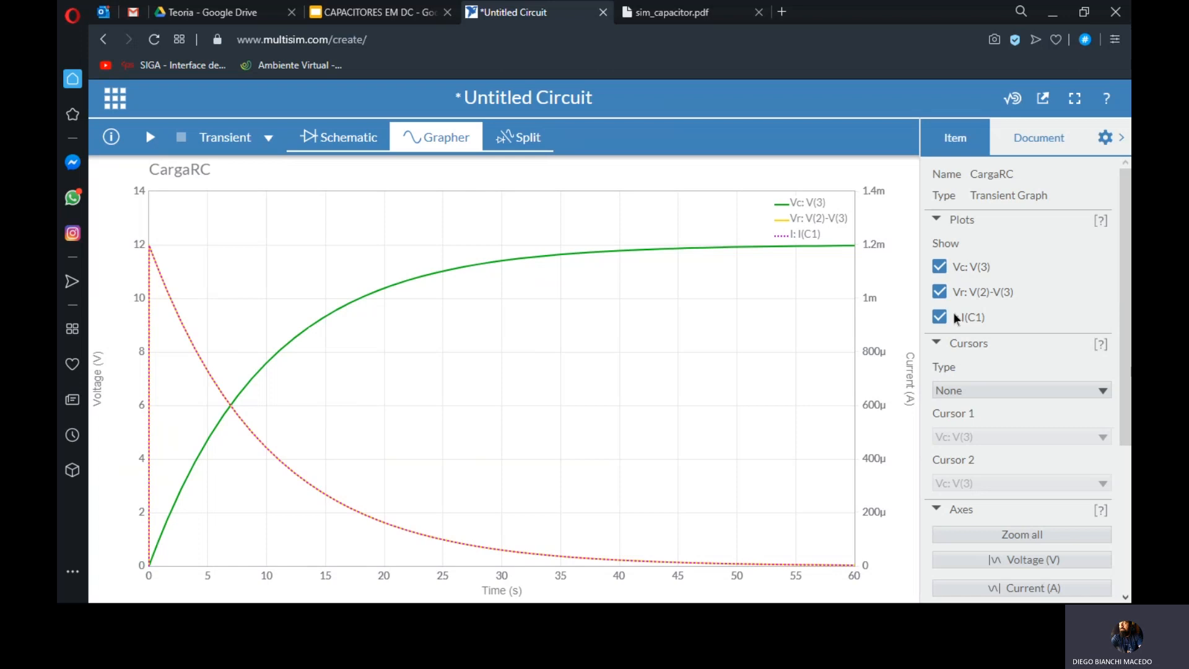
# - Review the export options for the schematic image, grapher image and grapher data
pyautogui.click(125, 104)
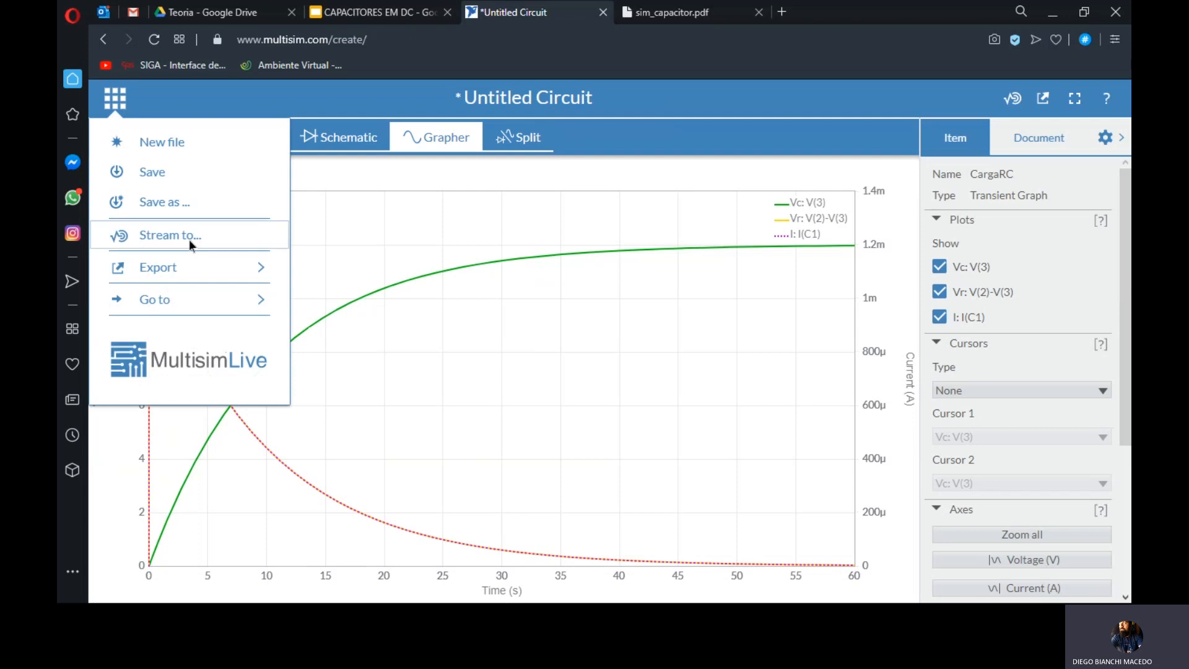
pyautogui.moveTo(146, 266)
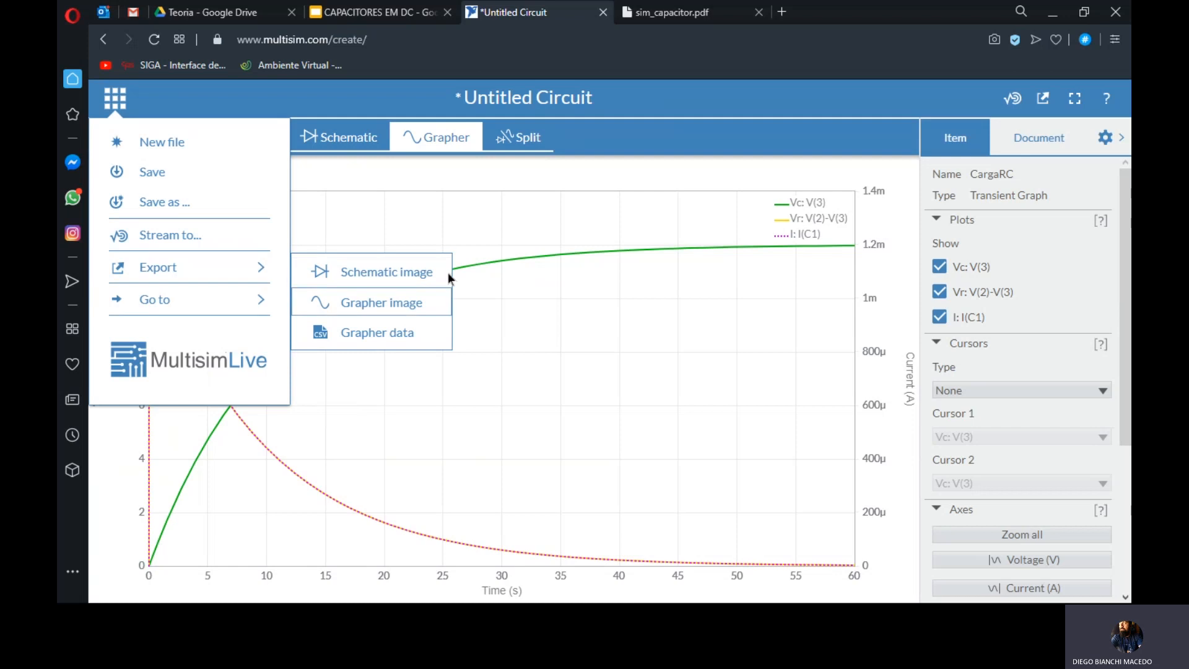
pyautogui.click(521, 138)
# - Show the schematic and graph side by side in Split view and hide the settings pane to examine the curves
pyautogui.click(521, 137)
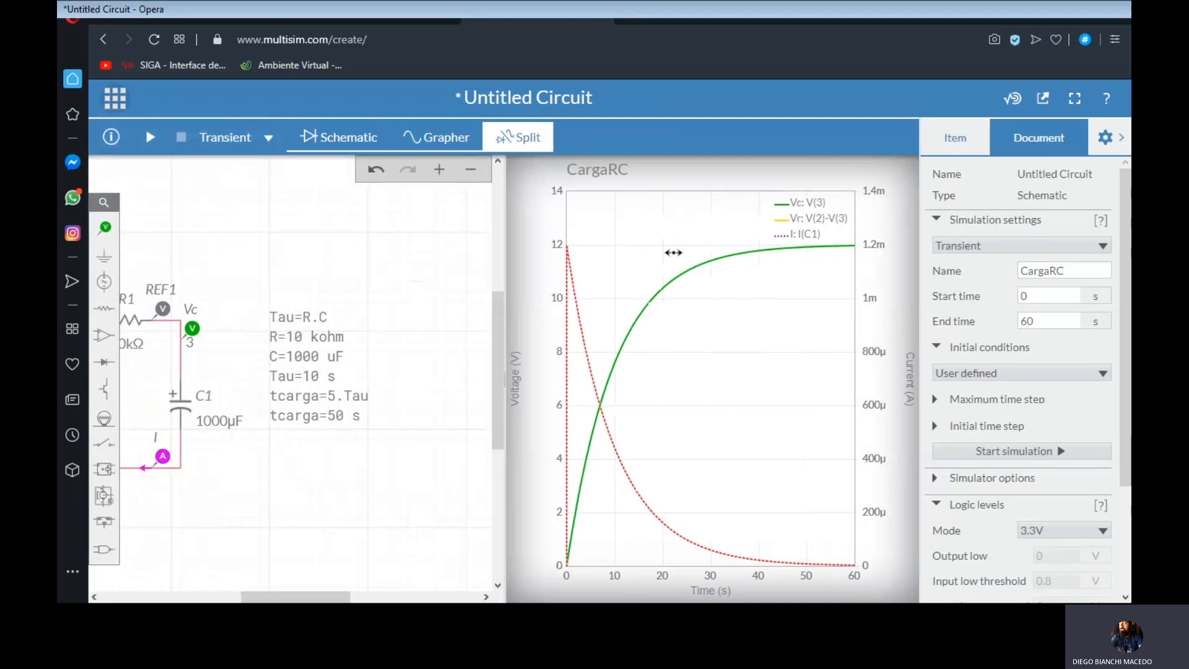
pyautogui.click(1093, 135)
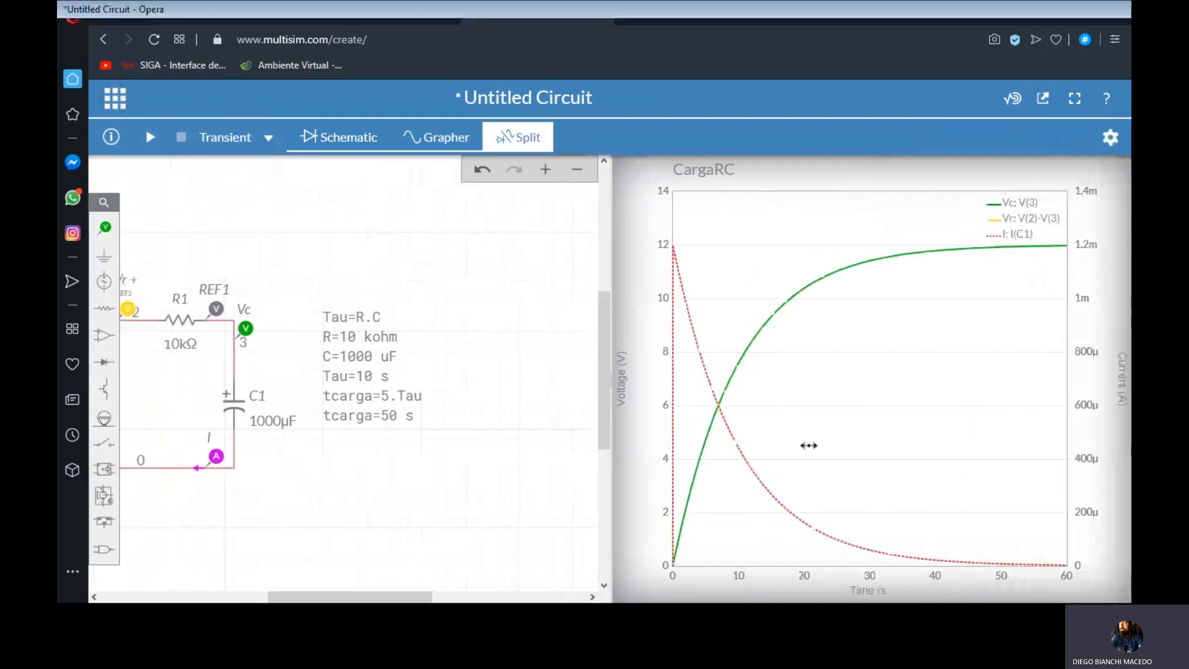
pyautogui.moveTo(698, 458)
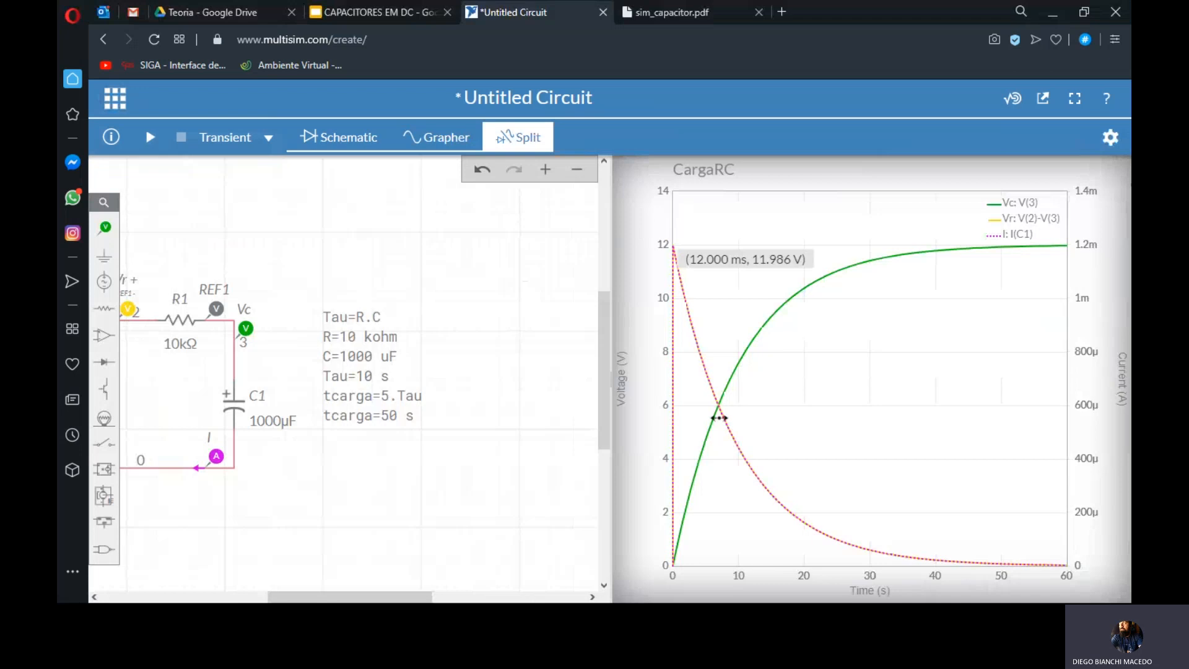
# - Bring the whole circuit into view beside the graph and check the file and export options
pyautogui.moveTo(296, 501); pyautogui.dragTo(471, 495)
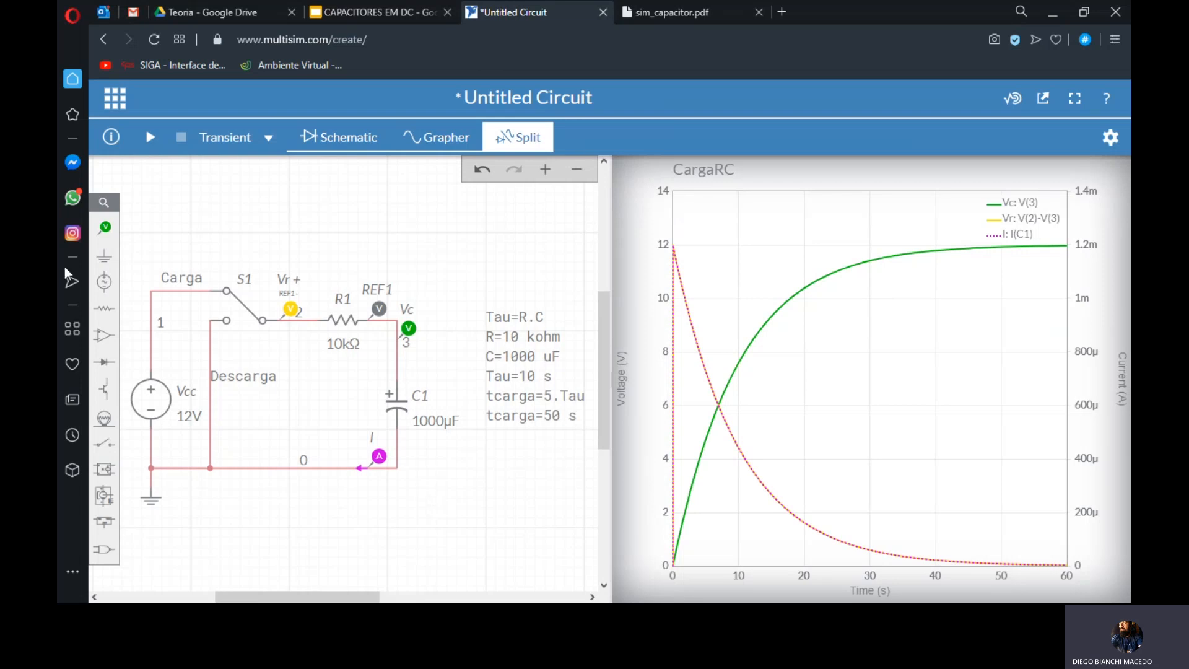
pyautogui.click(115, 99)
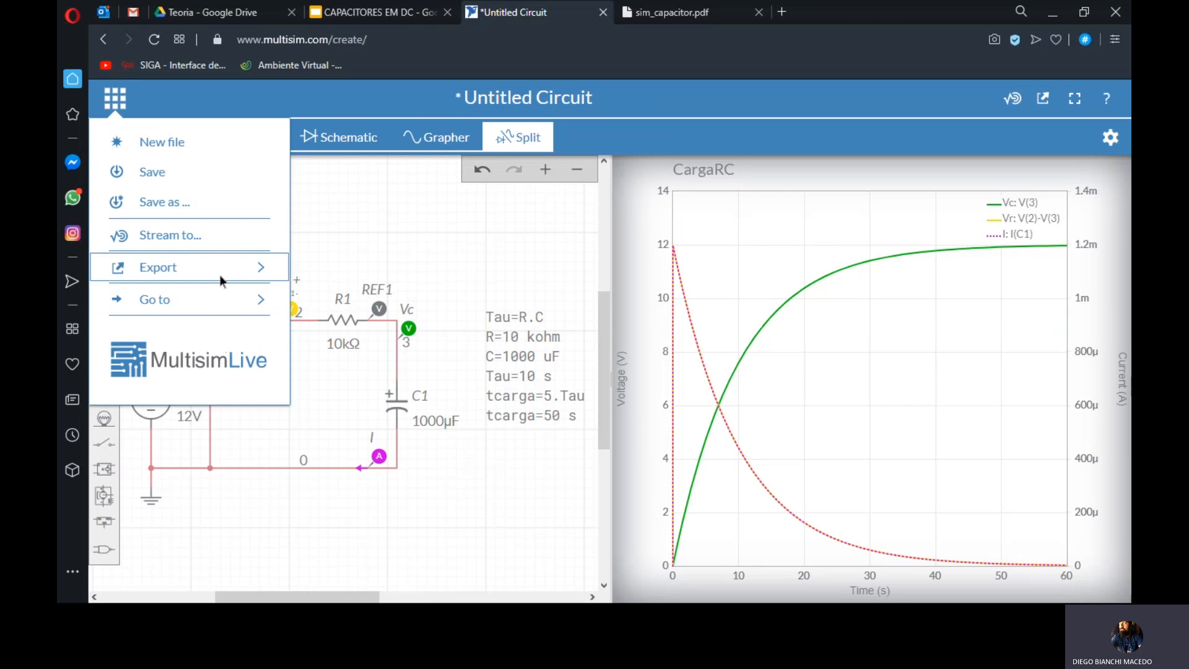
pyautogui.click(389, 233)
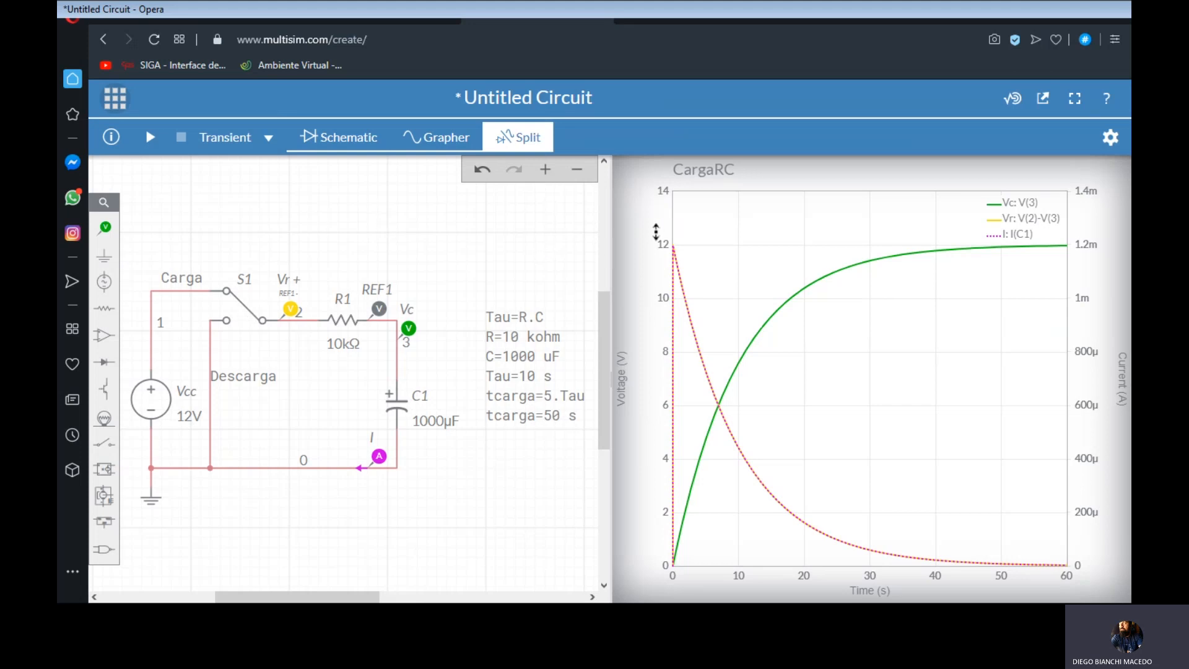
# - Return to the full schematic view and flip switch S1 to the Descarga position
pyautogui.click(337, 141)
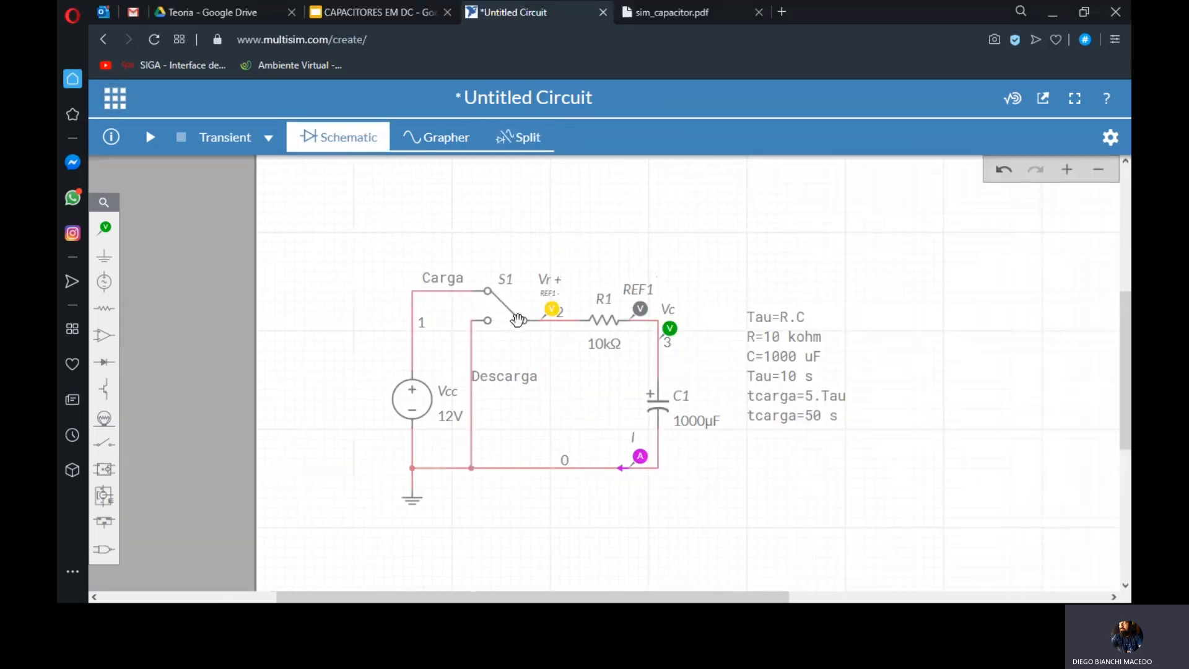
pyautogui.click(506, 325)
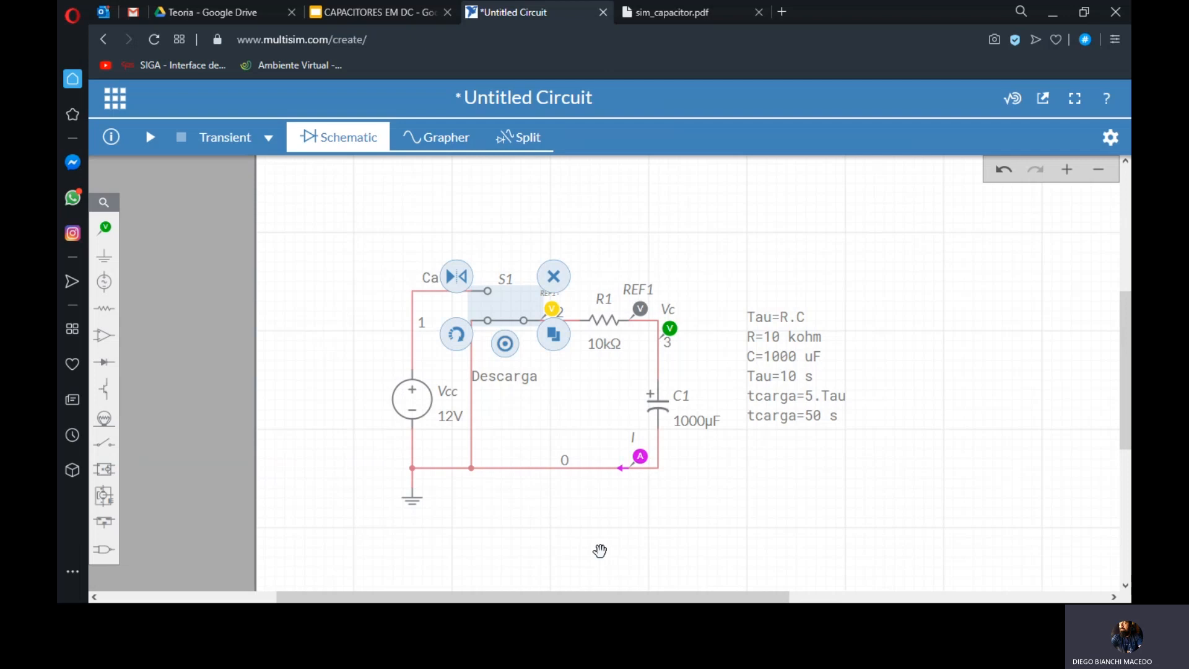
# - Duplicate the lines tcarga=5.Tau and tcarga=50 s at the end of the calculation text annotation
pyautogui.moveTo(722, 496); pyautogui.dragTo(579, 475)
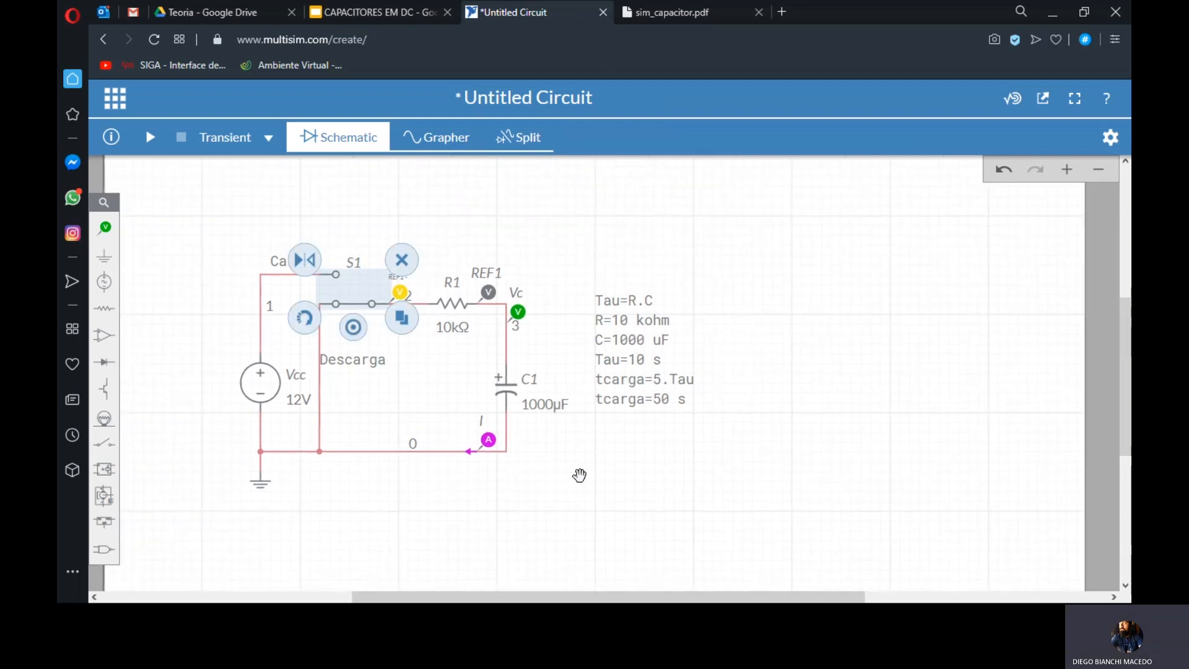
pyautogui.doubleClick(626, 394)
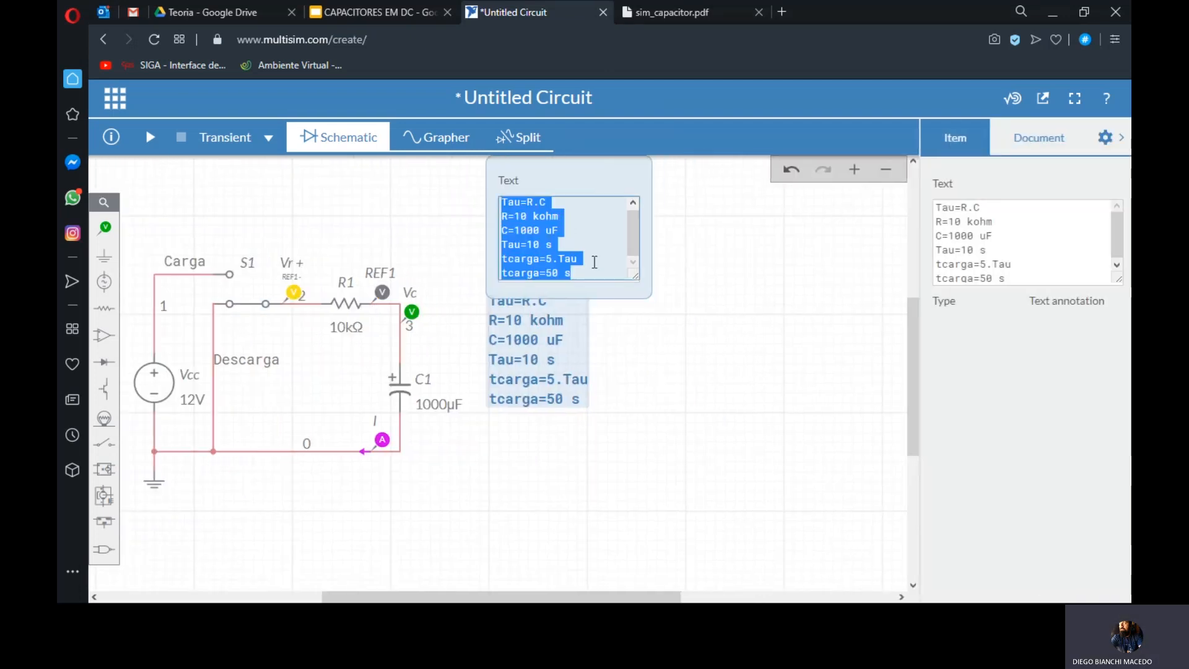
pyautogui.click(560, 260)
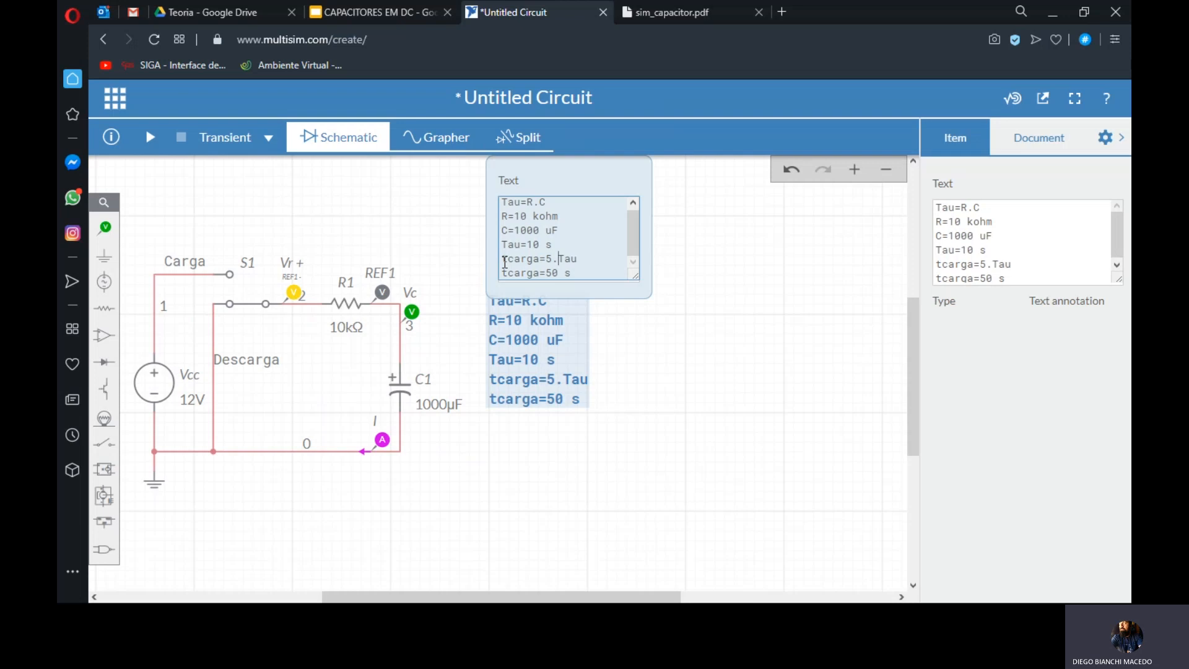
pyautogui.moveTo(503, 259); pyautogui.dragTo(580, 273)
pyautogui.hotkey('ctrl', 'c')
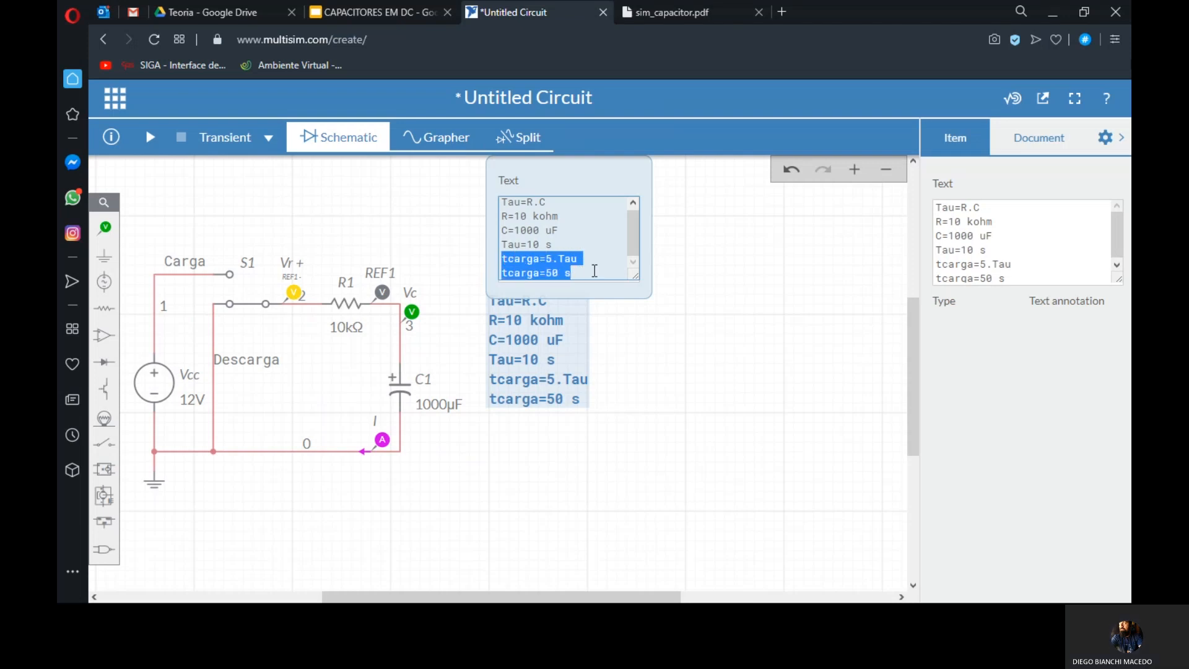
pyautogui.click(596, 270)
pyautogui.press('Return')
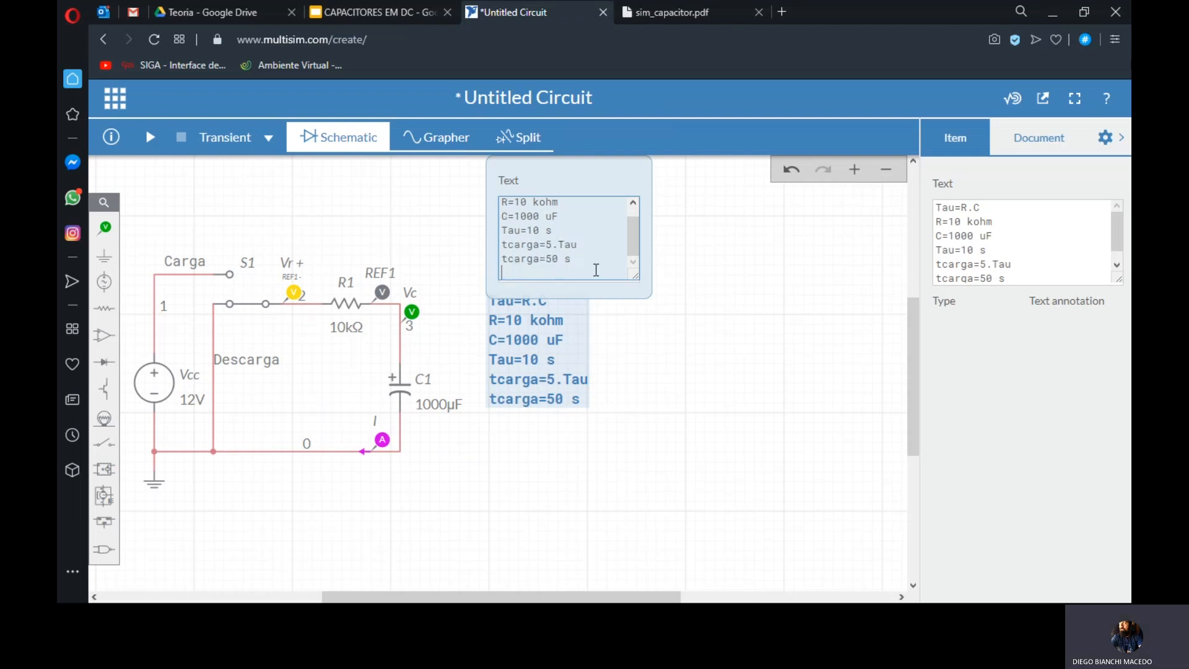
pyautogui.hotkey('ctrl', 'v')
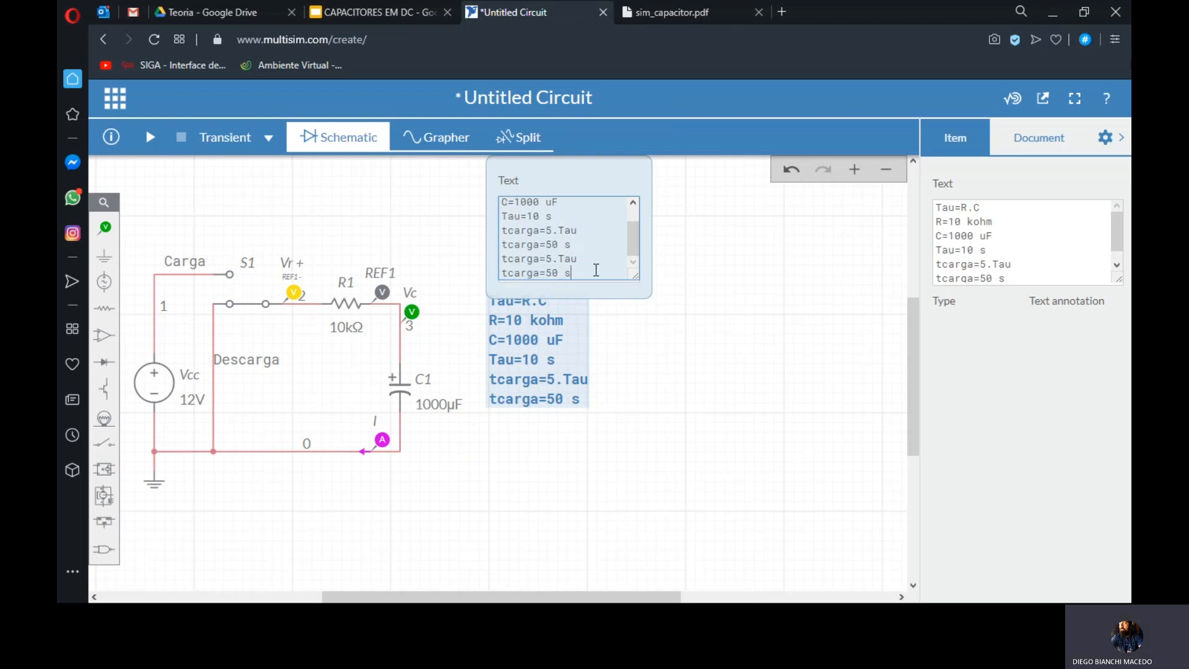
# - Change the two duplicated annotation lines to tdescarga=5.Tau and tdescarga=50 s
pyautogui.click(509, 262)
pyautogui.write('des')
pyautogui.click(508, 273)
pyautogui.write('des')
pyautogui.click(756, 353)
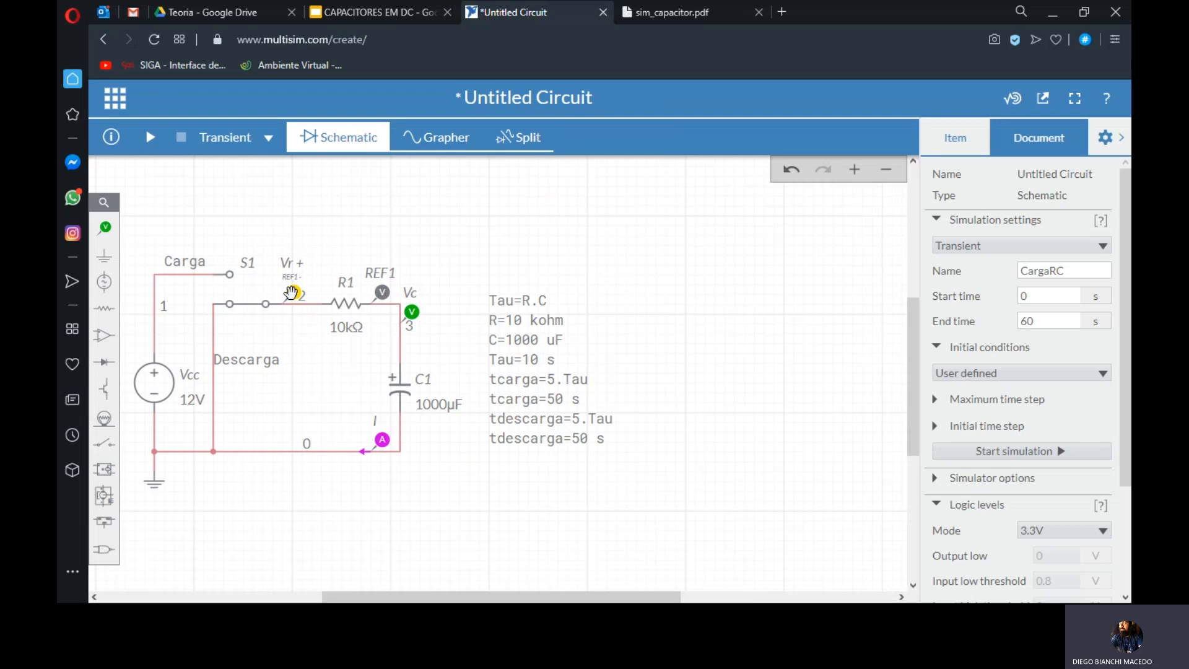
# - Swap the Vr and REF1 probes across R1 and flip the measurement direction of current probe I
pyautogui.moveTo(293, 293)
pyautogui.mouseDown()
pyautogui.moveTo(364, 251)
pyautogui.moveTo(399, 286)
pyautogui.moveTo(316, 255)
pyautogui.moveTo(293, 291)
pyautogui.mouseUp()
pyautogui.keyDown('shift'); pyautogui.click(403, 291); pyautogui.keyUp('shift')
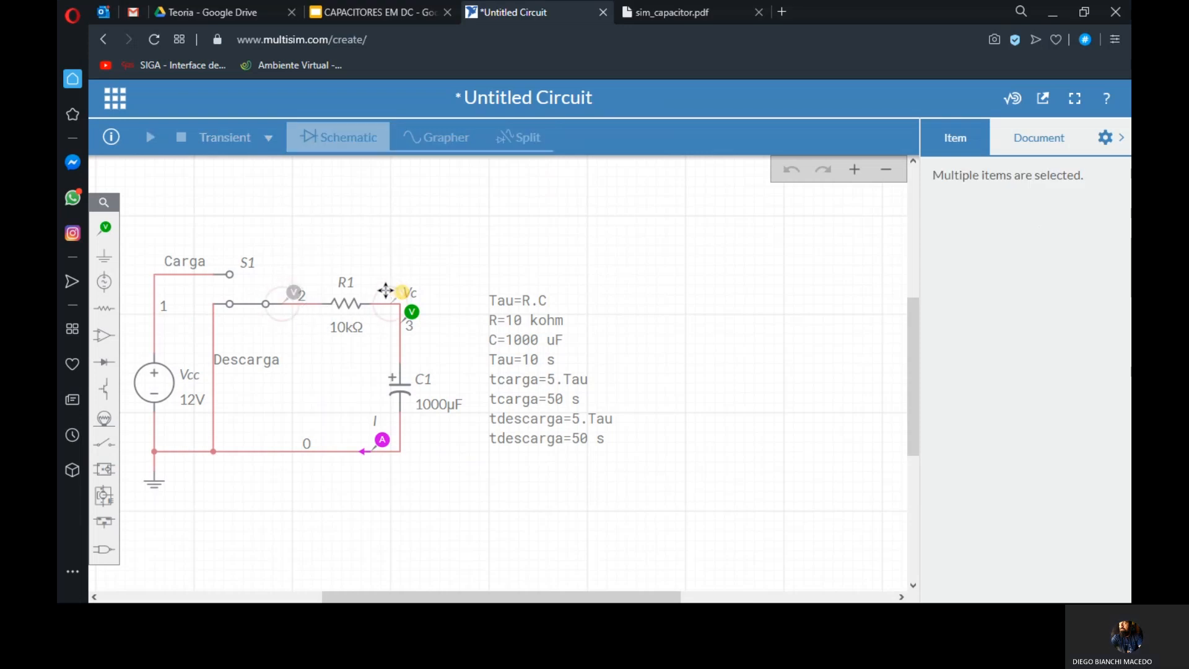
pyautogui.click(381, 438)
pyautogui.click(984, 334)
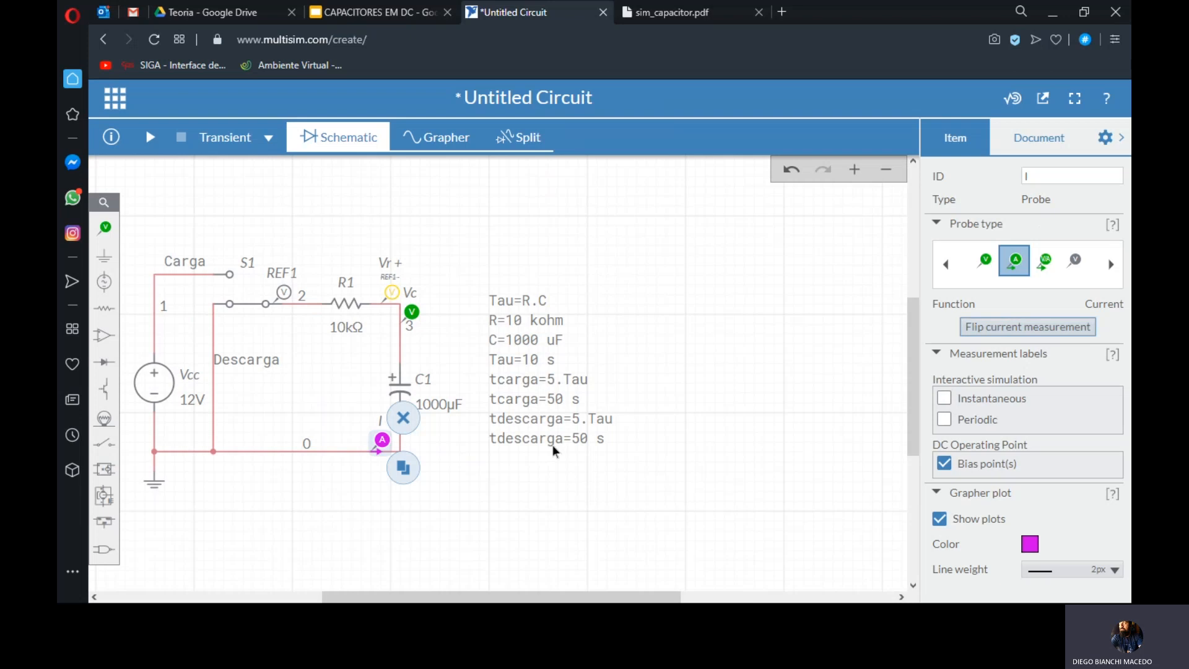
# - Rename the transient simulation as DesargaRC
pyautogui.click(563, 553)
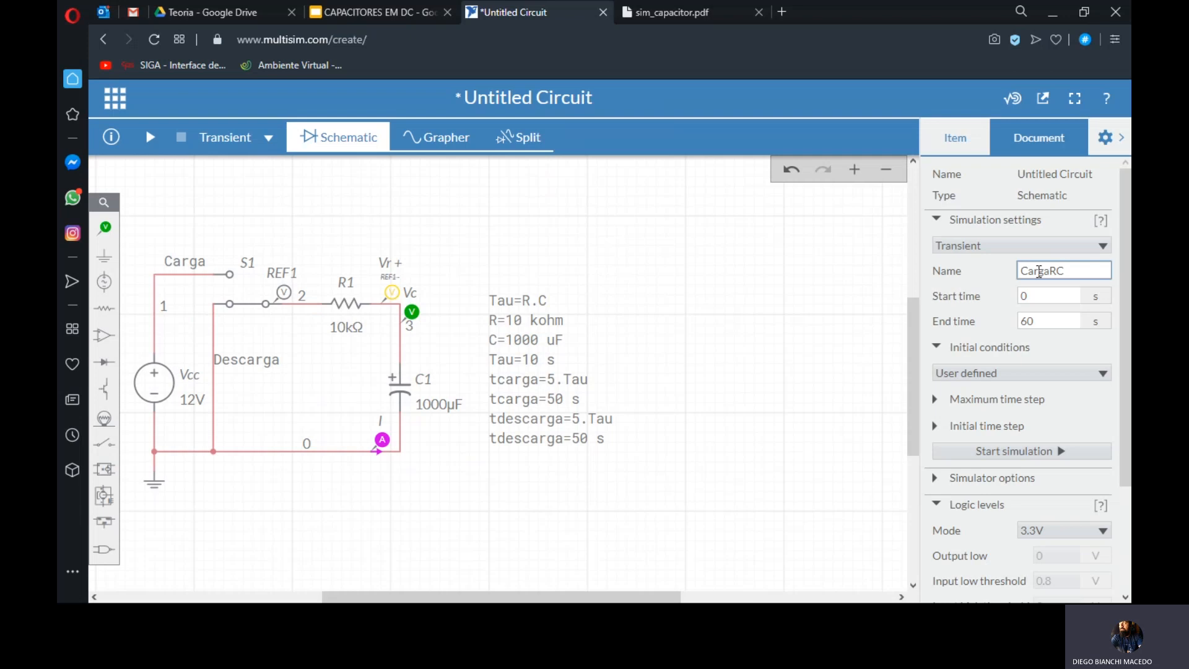
pyautogui.doubleClick(1023, 273)
pyautogui.write('DescargaRC')
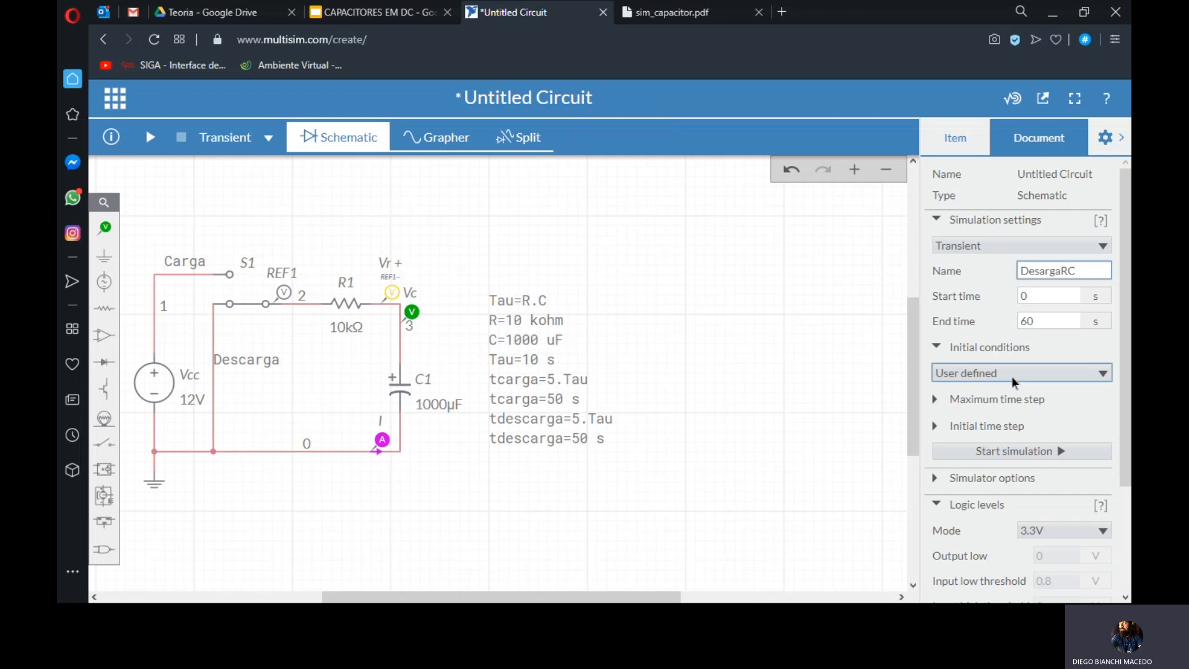
# - Set capacitor C1's initial voltage to 12 V and run the transient simulation
pyautogui.click(402, 388)
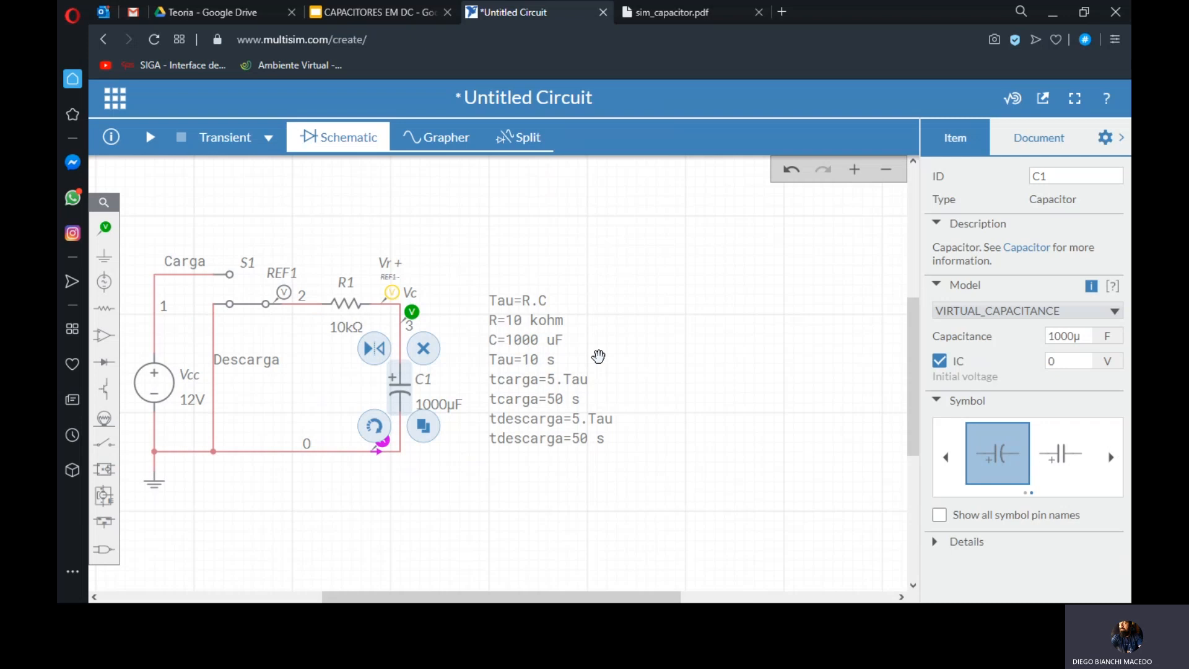
pyautogui.click(1086, 361)
pyautogui.write('12')
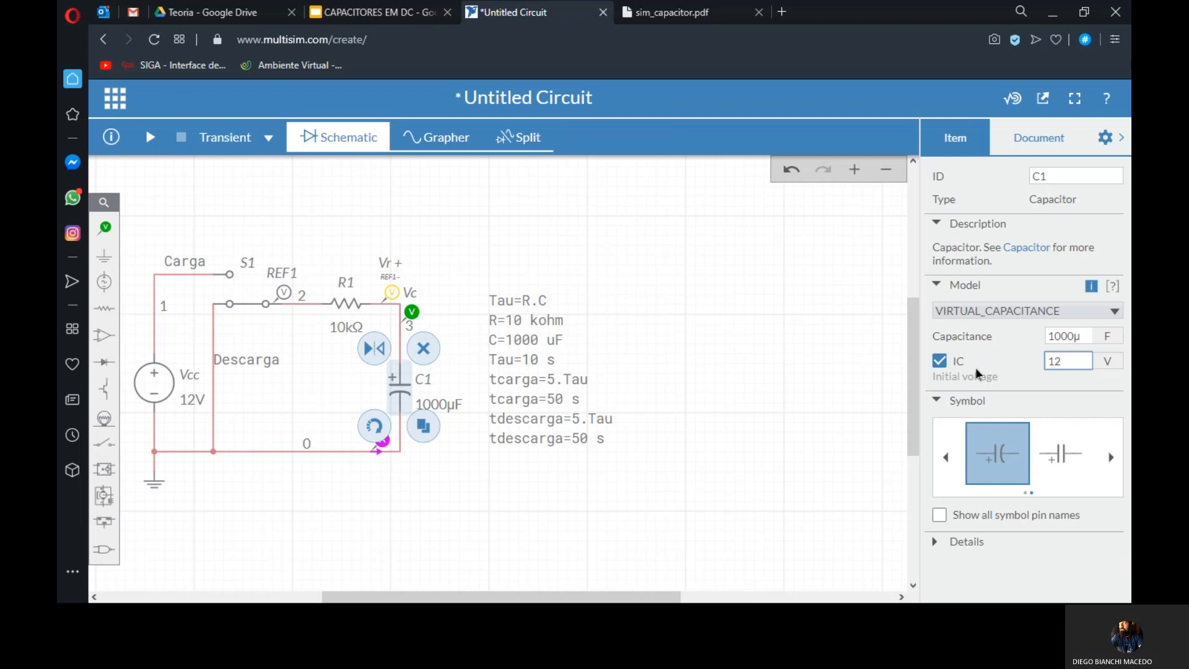
pyautogui.click(735, 312)
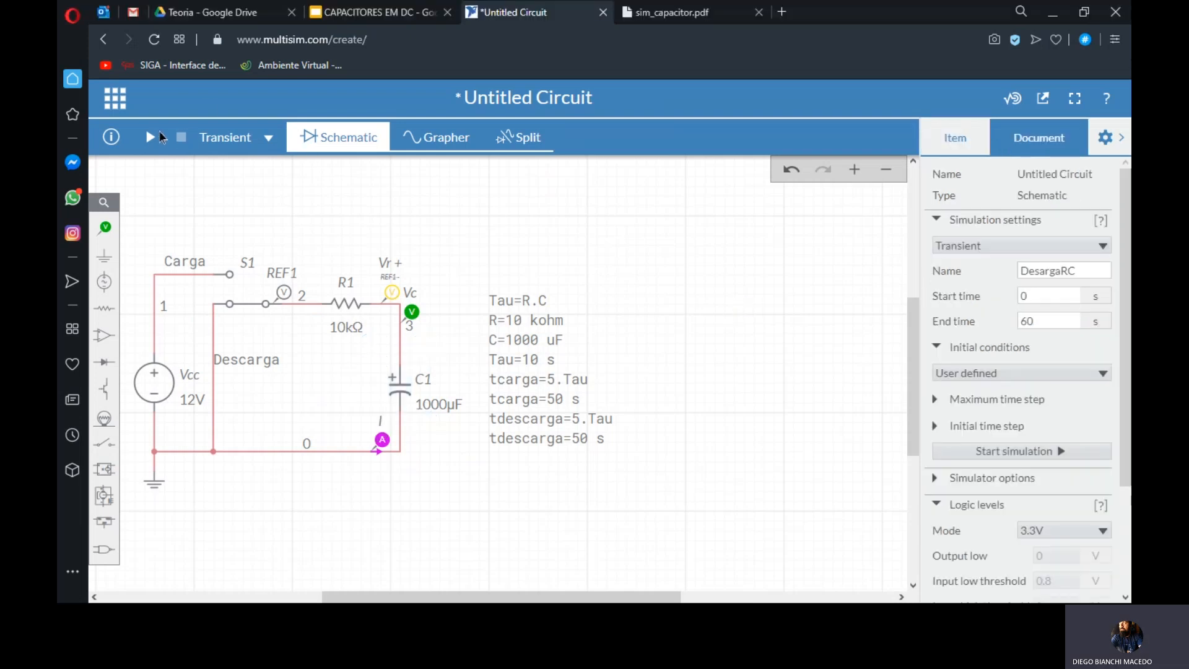
pyautogui.click(158, 136)
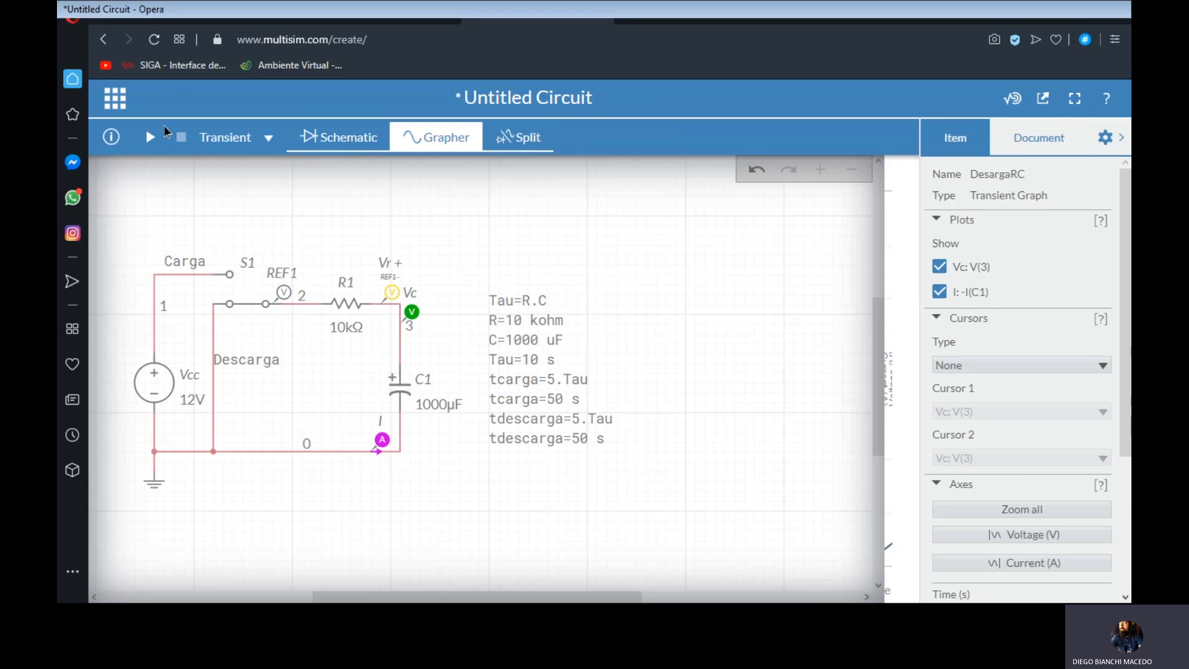
pyautogui.moveTo(281, 469)
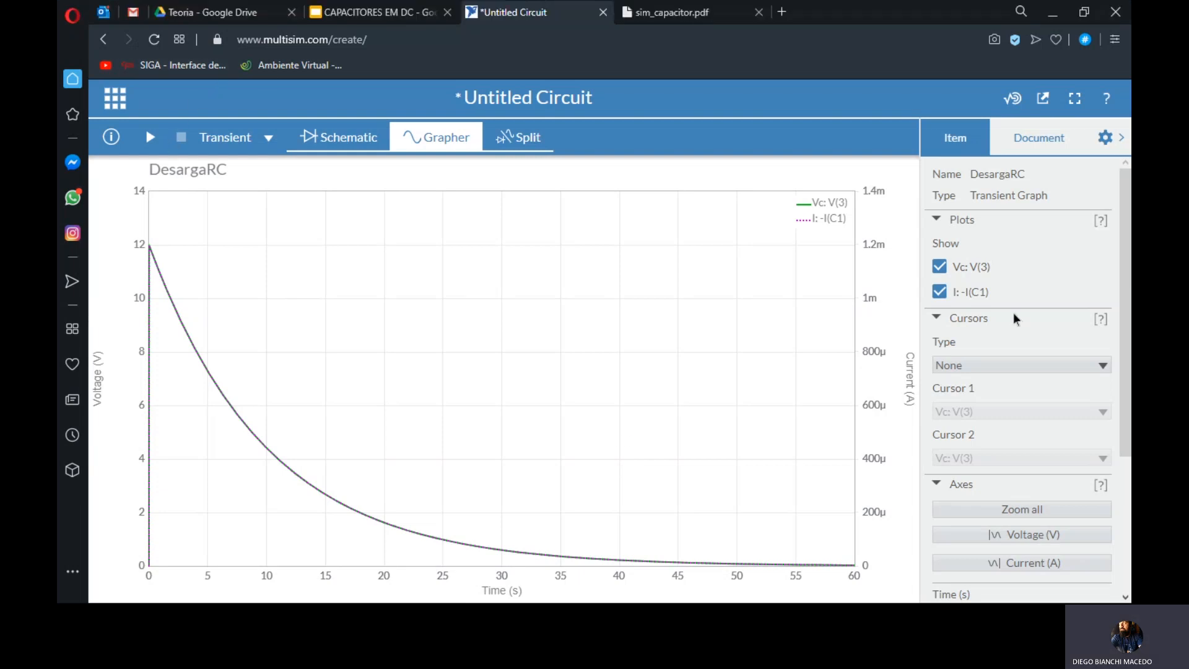
# - Reattach the Vr and REF1 probes to the wires on either side of R1 and rerun the transient simulation
pyautogui.click(362, 142)
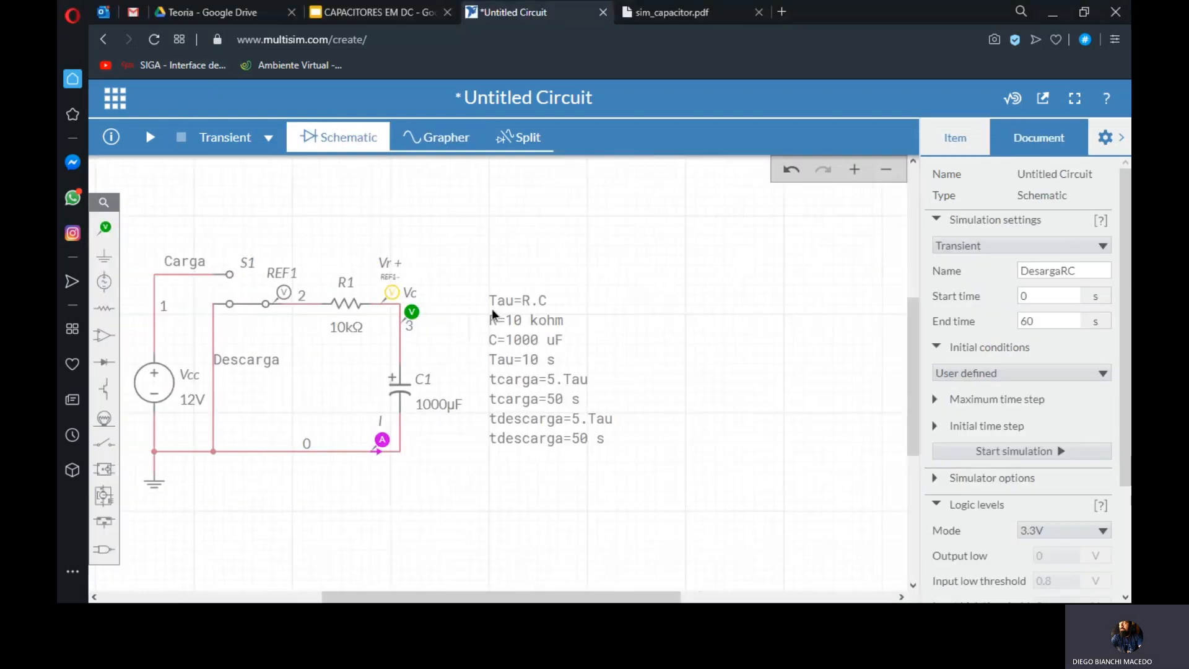
pyautogui.click(389, 294)
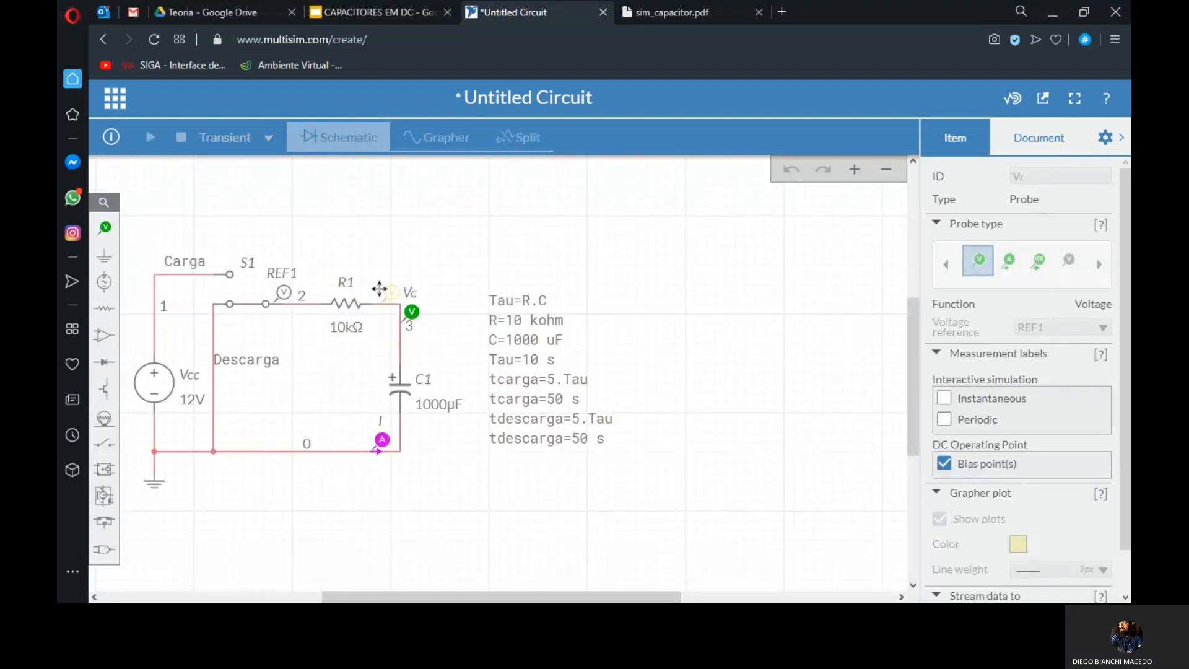
pyautogui.click(284, 291)
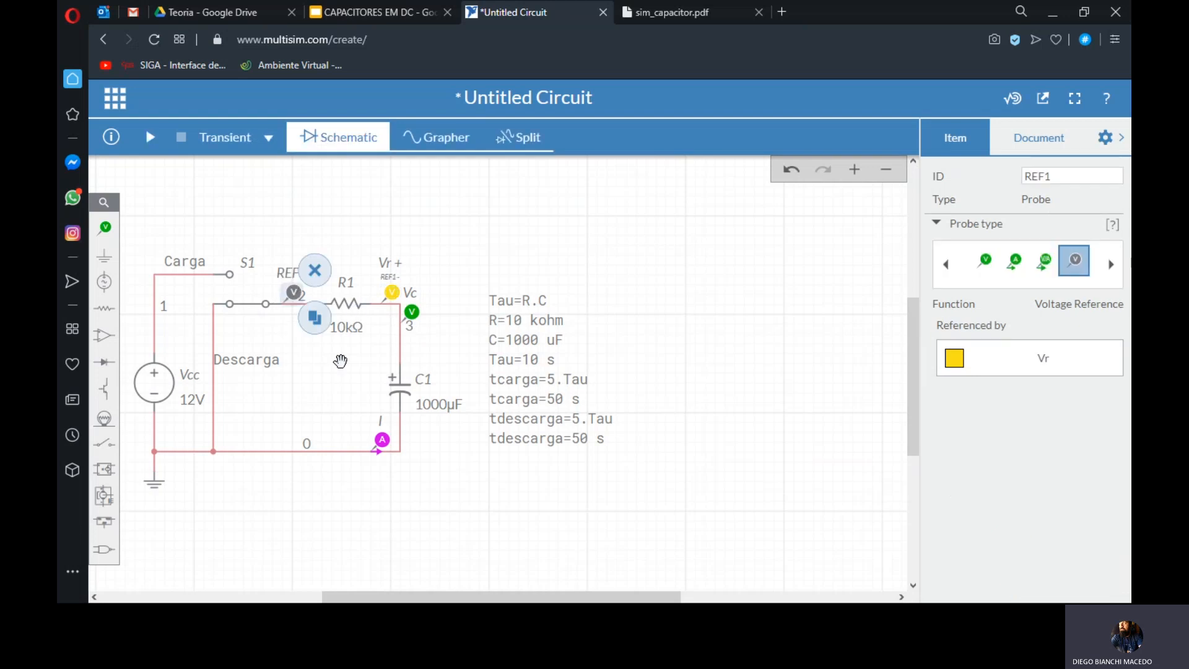
pyautogui.click(228, 177)
pyautogui.click(149, 137)
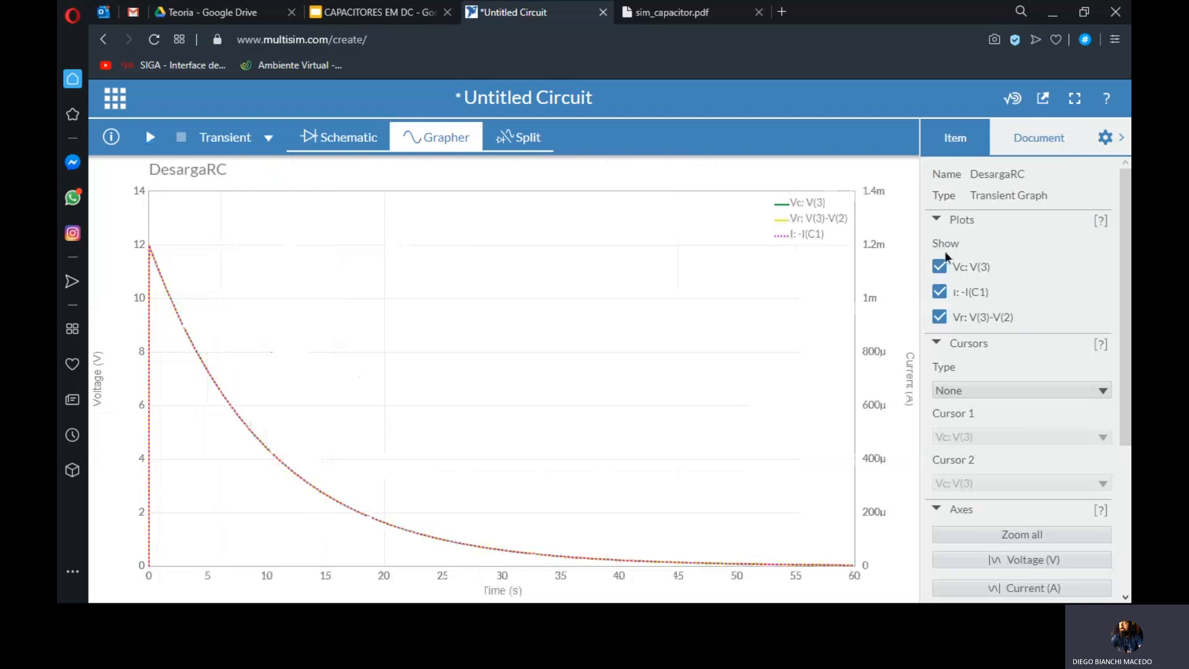
# - Hide the I, Vr and Vc plots and show them again one at a time to compare the discharge curves
pyautogui.click(939, 295)
pyautogui.click(940, 317)
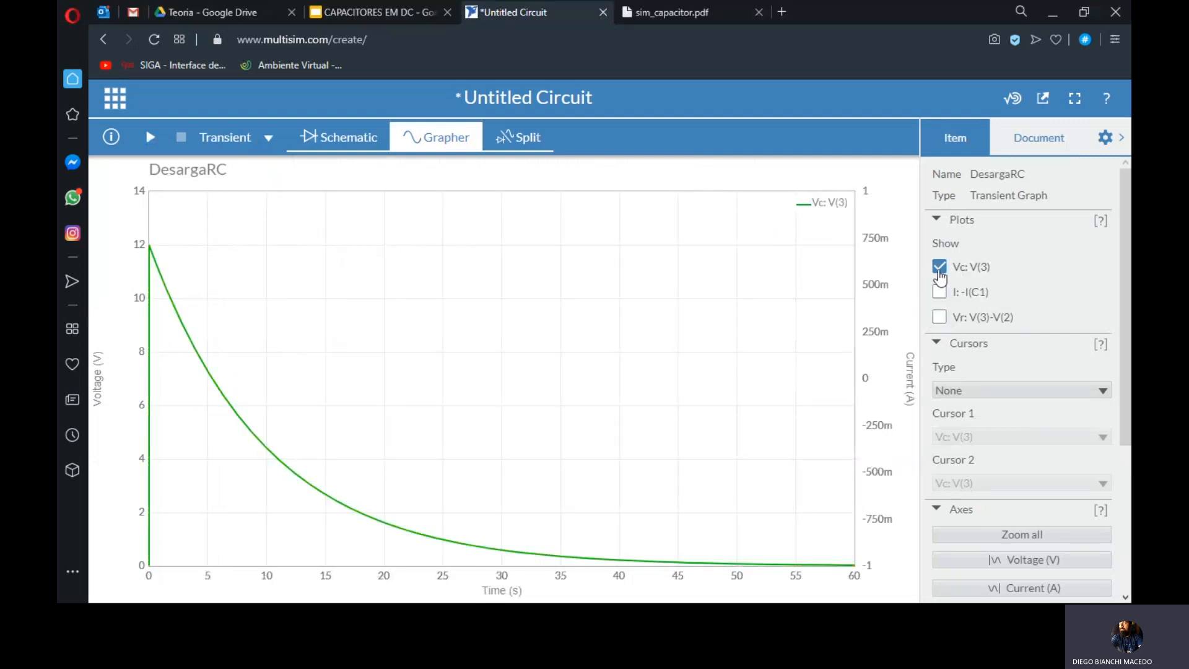
pyautogui.click(939, 267)
pyautogui.click(939, 270)
pyautogui.click(939, 293)
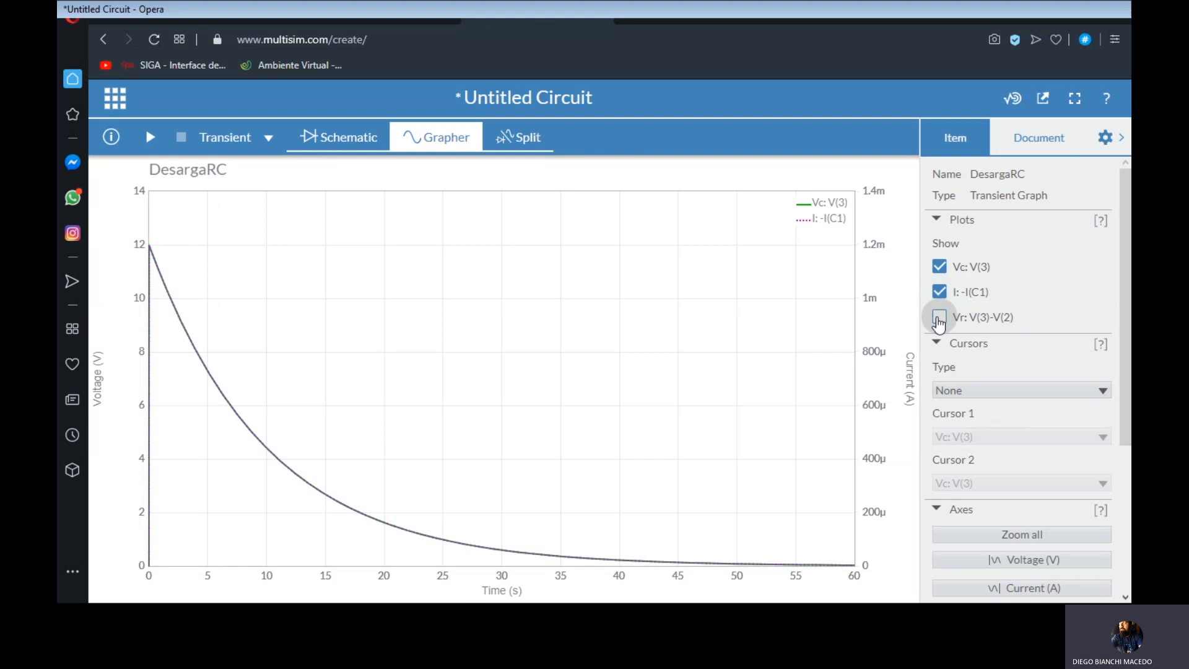
pyautogui.click(940, 317)
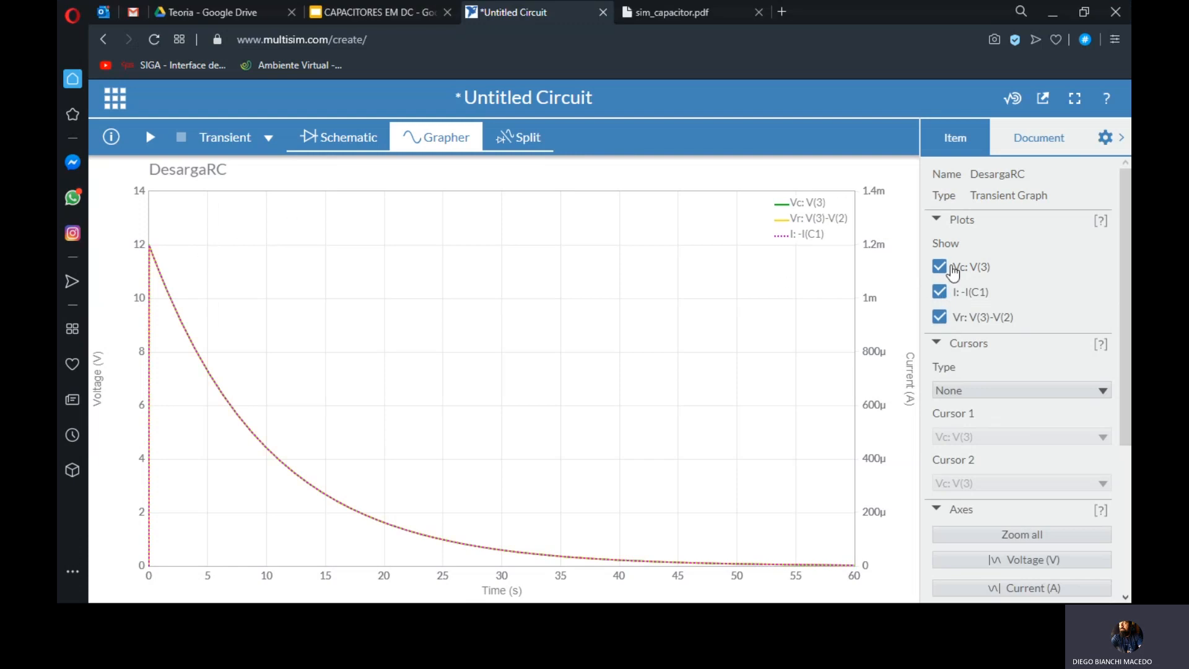
# - Hide the current plot and alternate between the Vc and Vr plots to examine each voltage curve alone
pyautogui.click(940, 292)
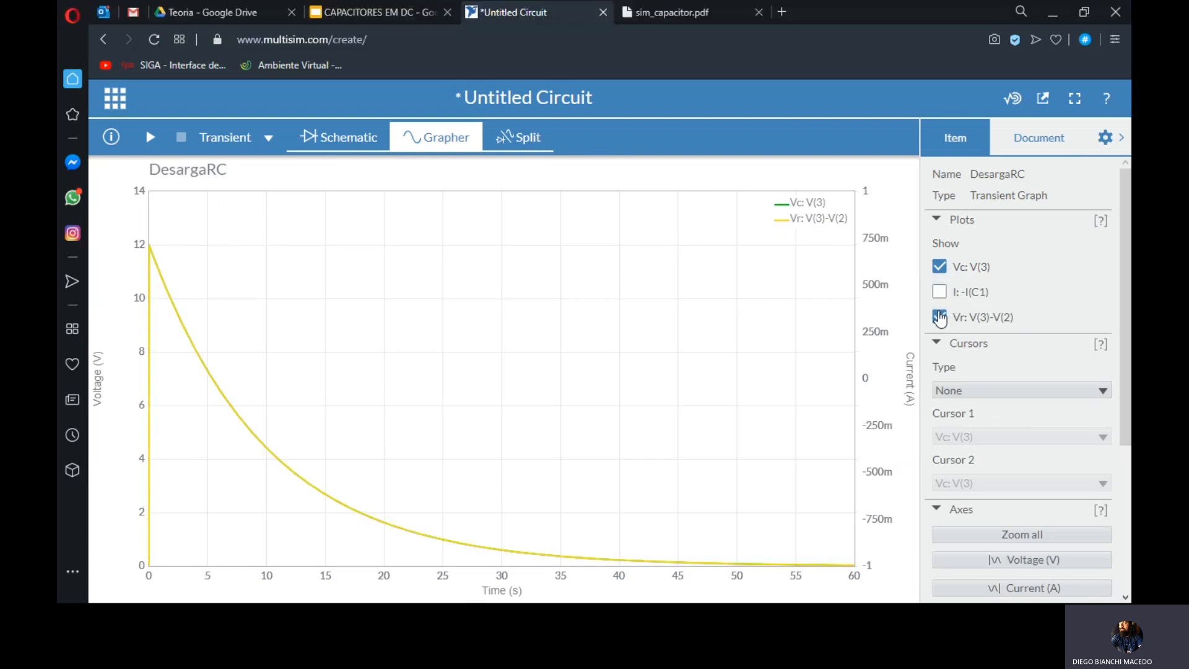
pyautogui.click(940, 317)
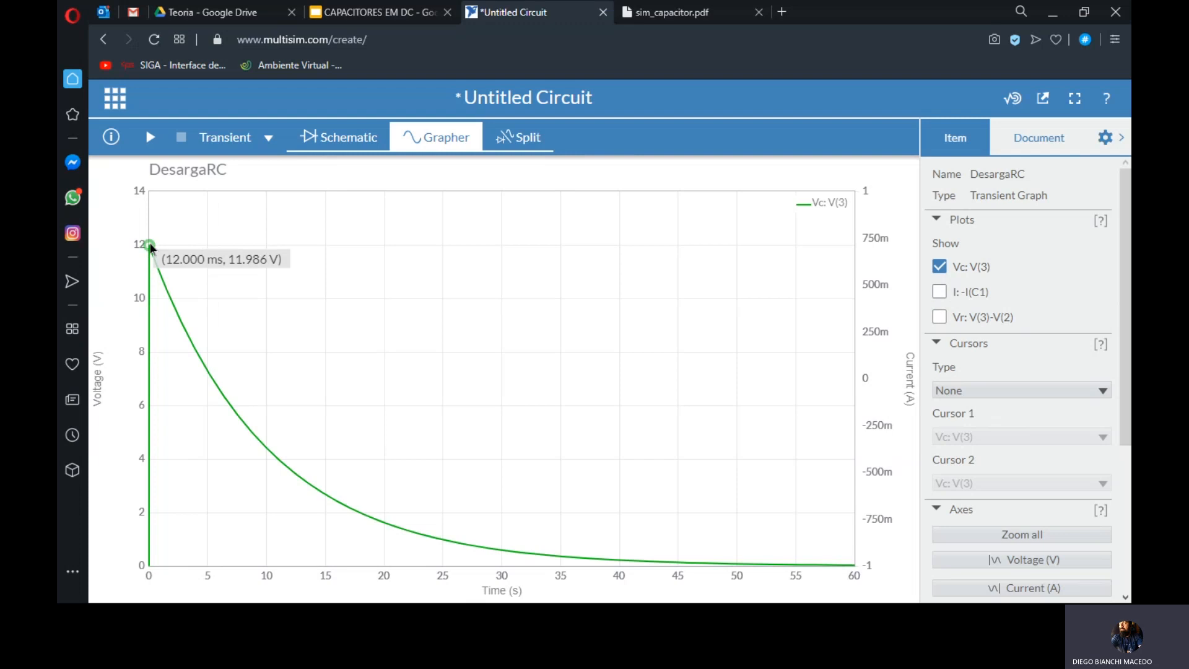
pyautogui.click(940, 266)
pyautogui.click(940, 317)
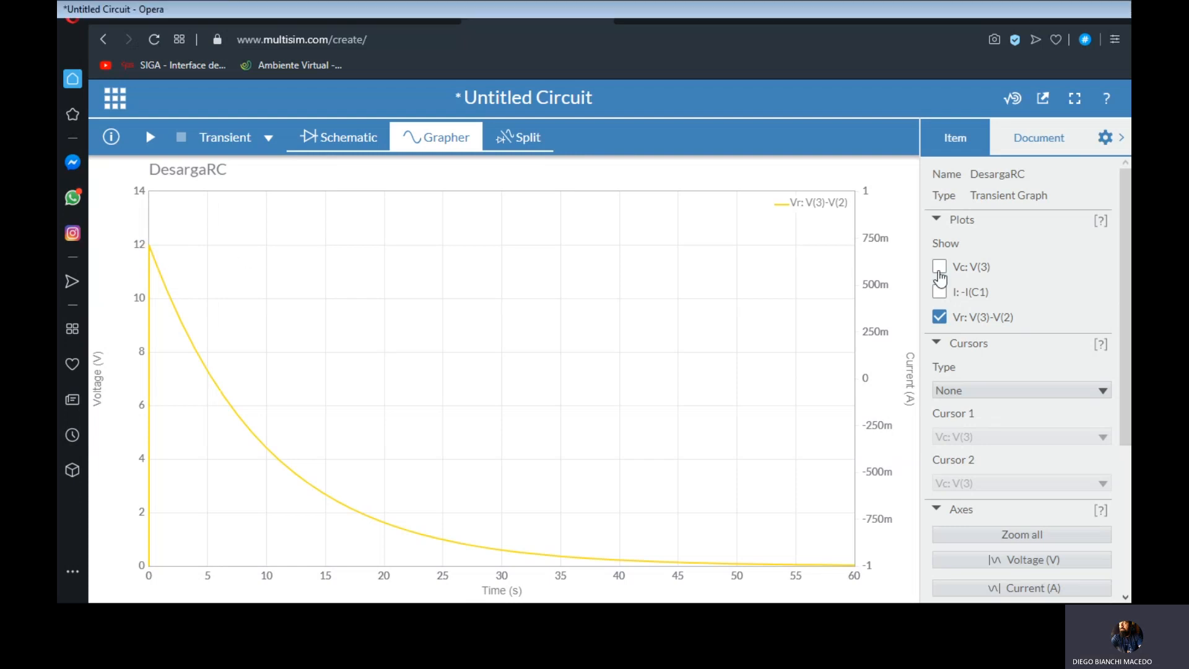
pyautogui.click(939, 267)
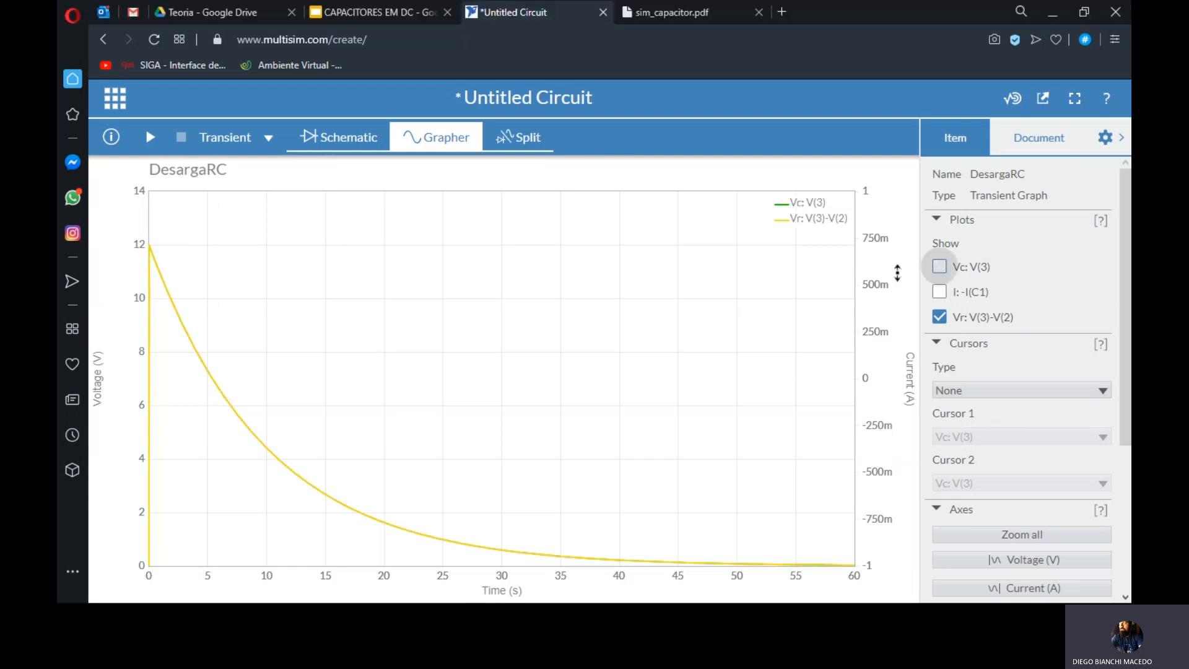
pyautogui.click(939, 317)
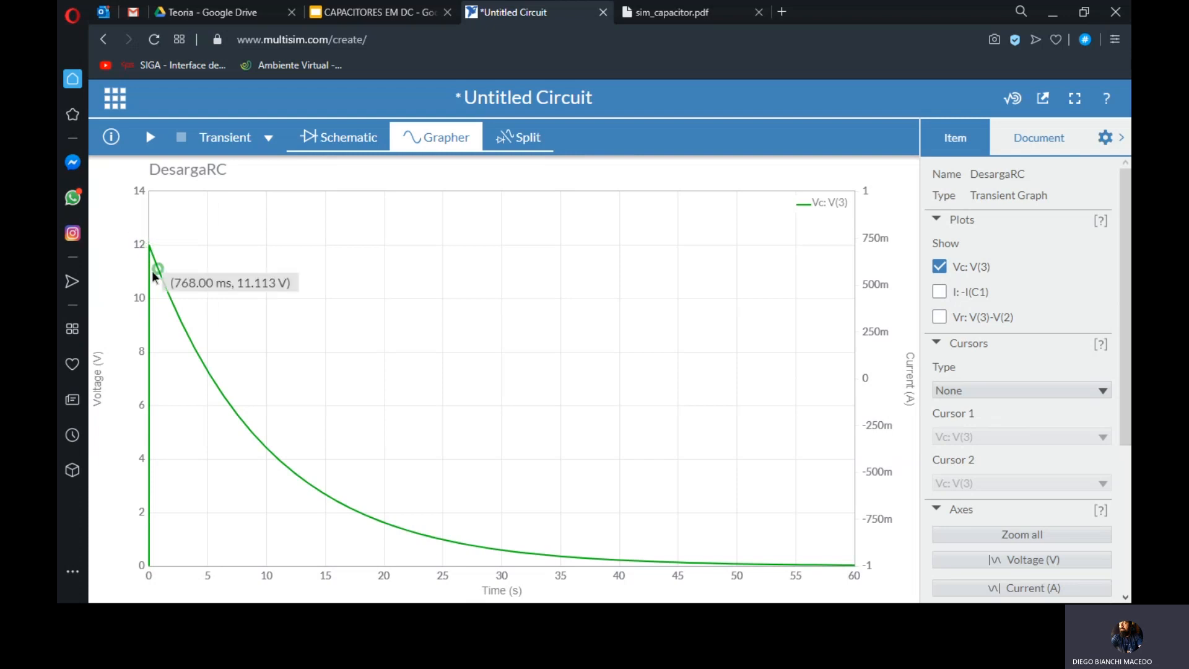
# - Overlay Vr on Vc for comparison, and isolate the I: -I(C1) plot to examine the discharge current
pyautogui.click(946, 320)
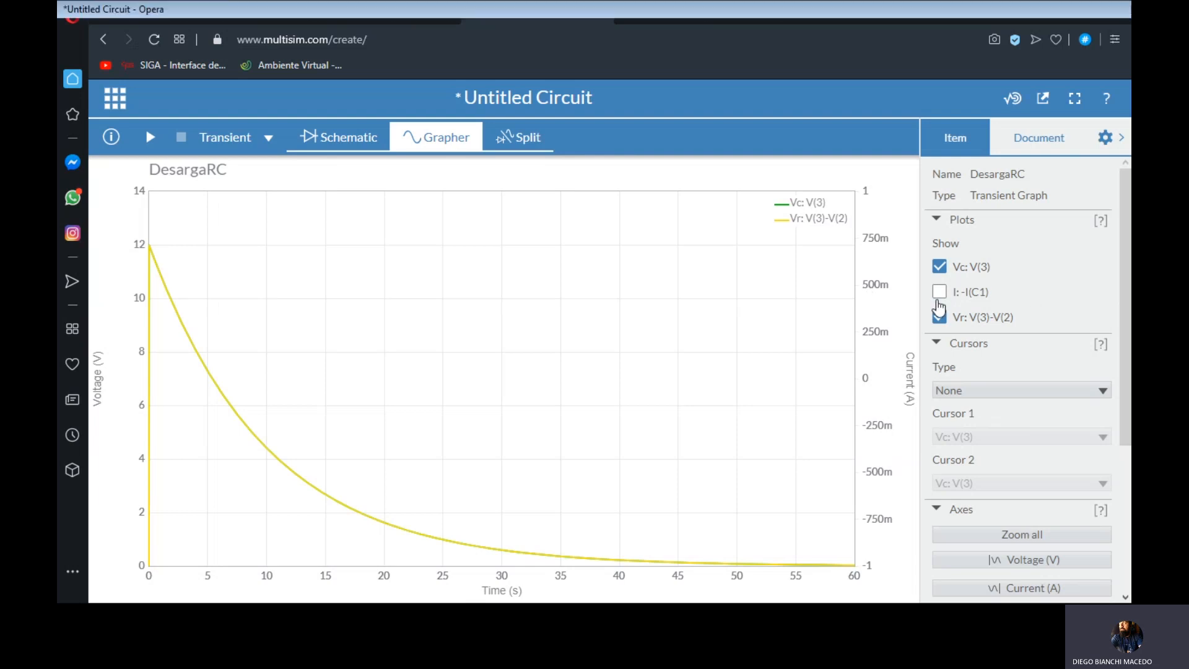
pyautogui.click(939, 267)
pyautogui.click(939, 317)
pyautogui.click(940, 292)
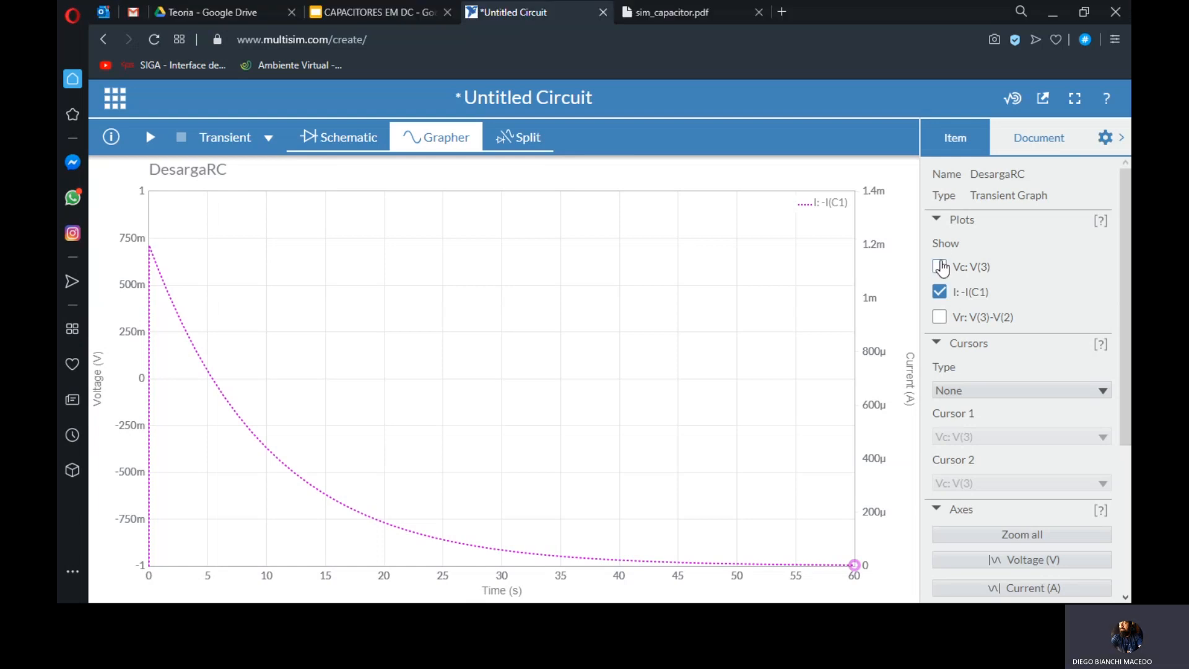
# - Show the Vc and Vr plots together with the current plot again, and return to the schematic
pyautogui.click(940, 267)
pyautogui.click(940, 318)
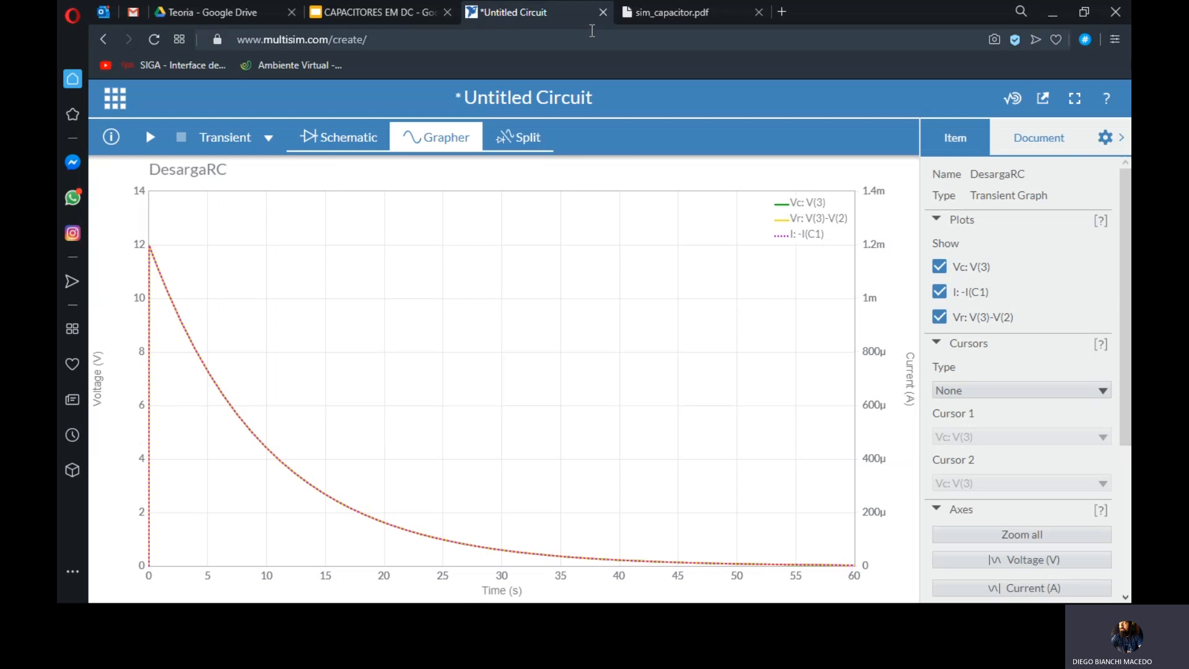
pyautogui.click(327, 135)
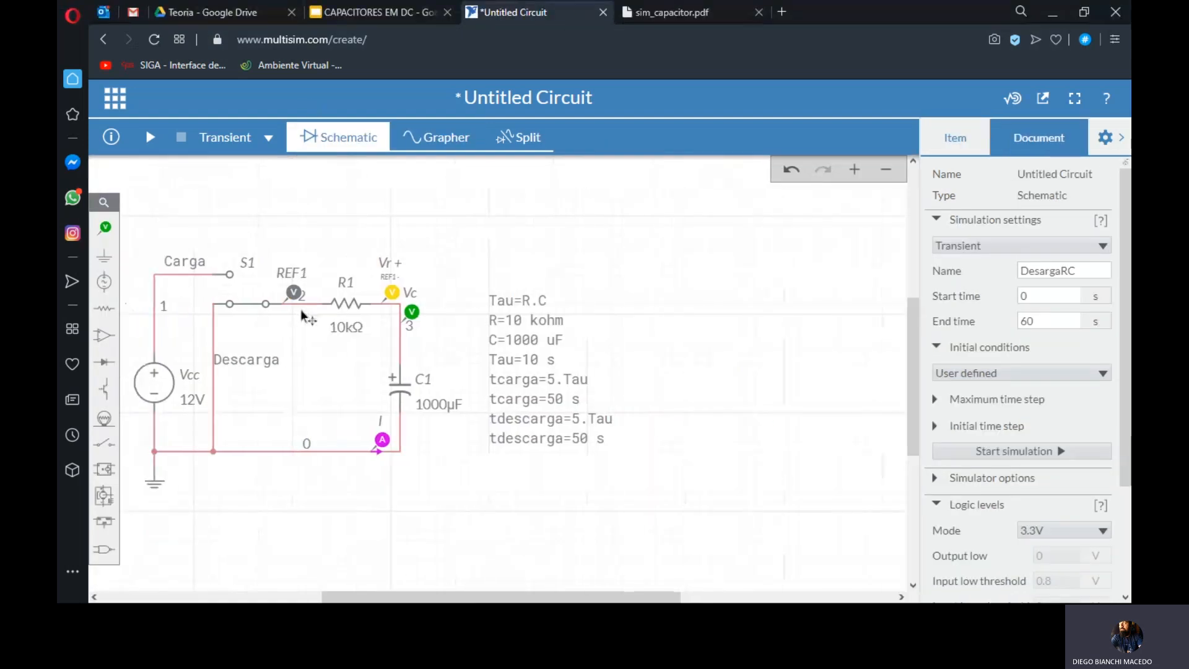
# - Toggle switch S1 to the Carga position and swap the Vr and REF1 probes so Vr sits between S1 and R1
pyautogui.click(246, 306)
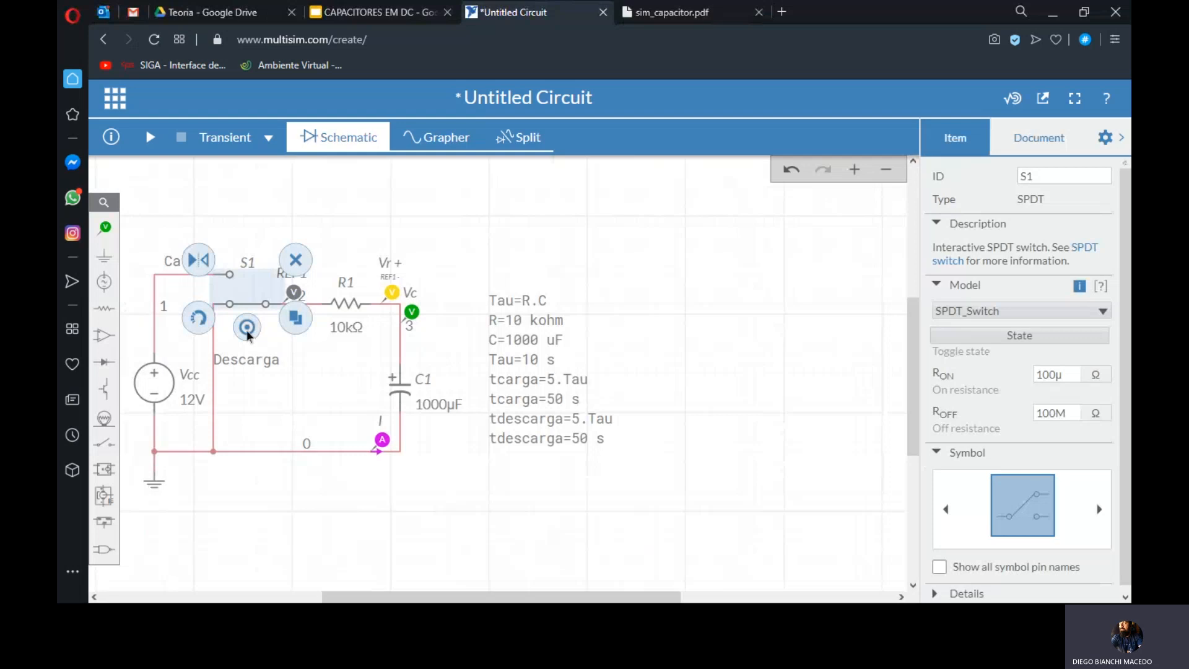
pyautogui.click(246, 328)
pyautogui.moveTo(297, 290); pyautogui.dragTo(483, 223)
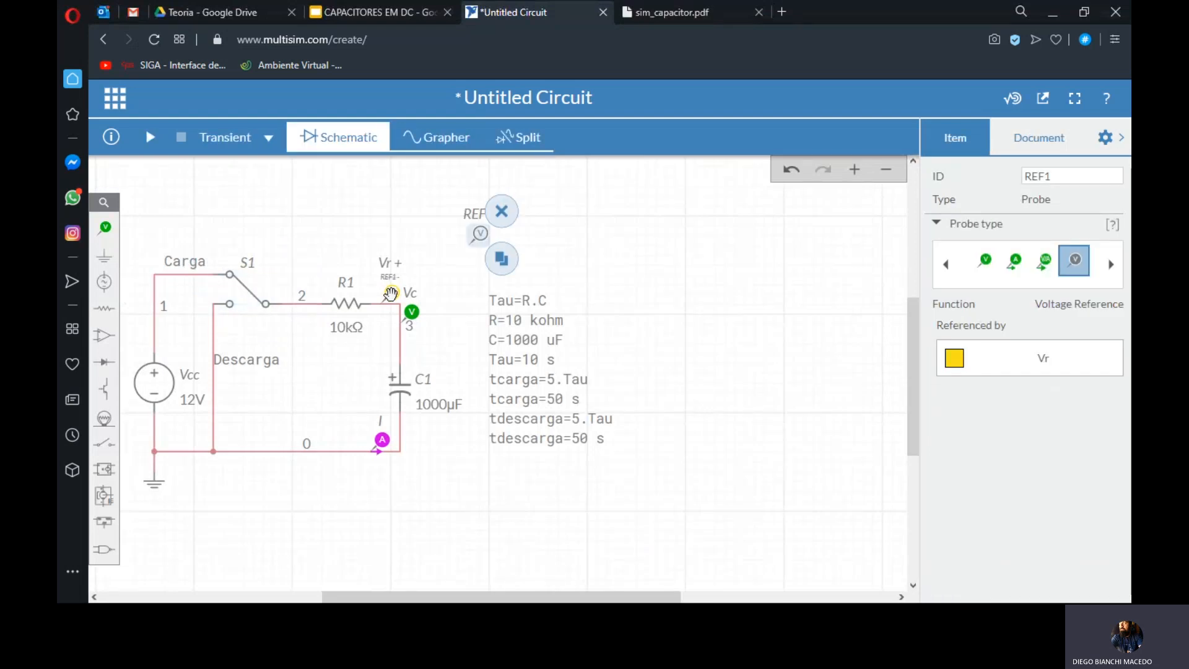
pyautogui.moveTo(392, 292); pyautogui.dragTo(302, 291)
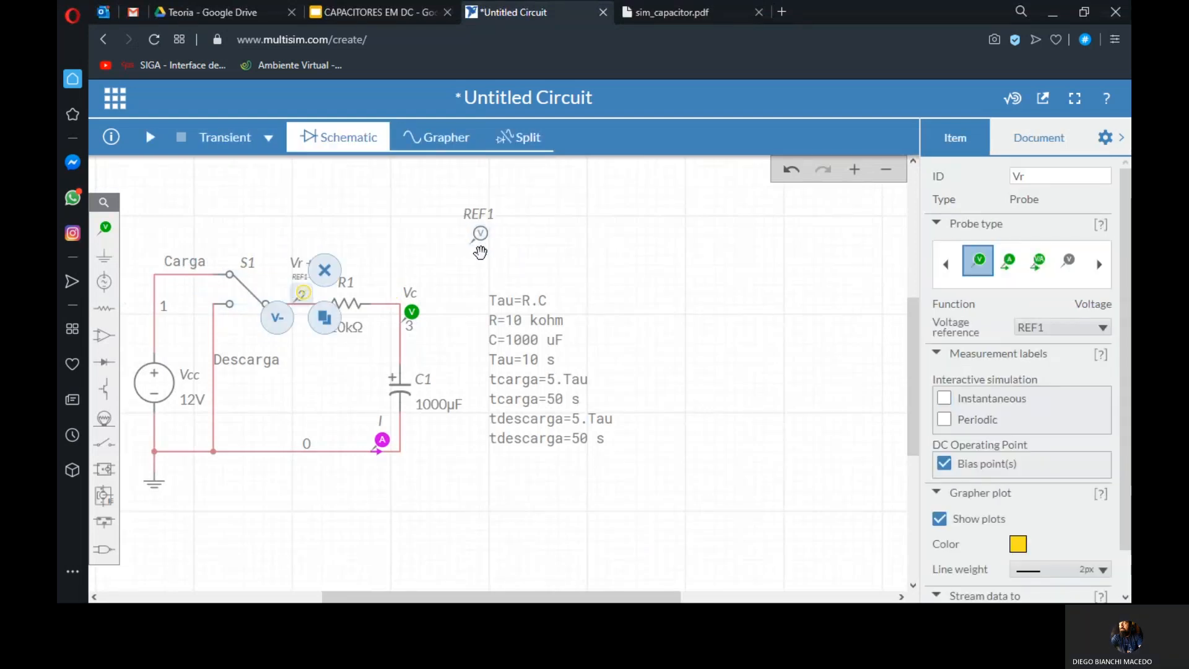
pyautogui.moveTo(480, 234); pyautogui.dragTo(389, 292)
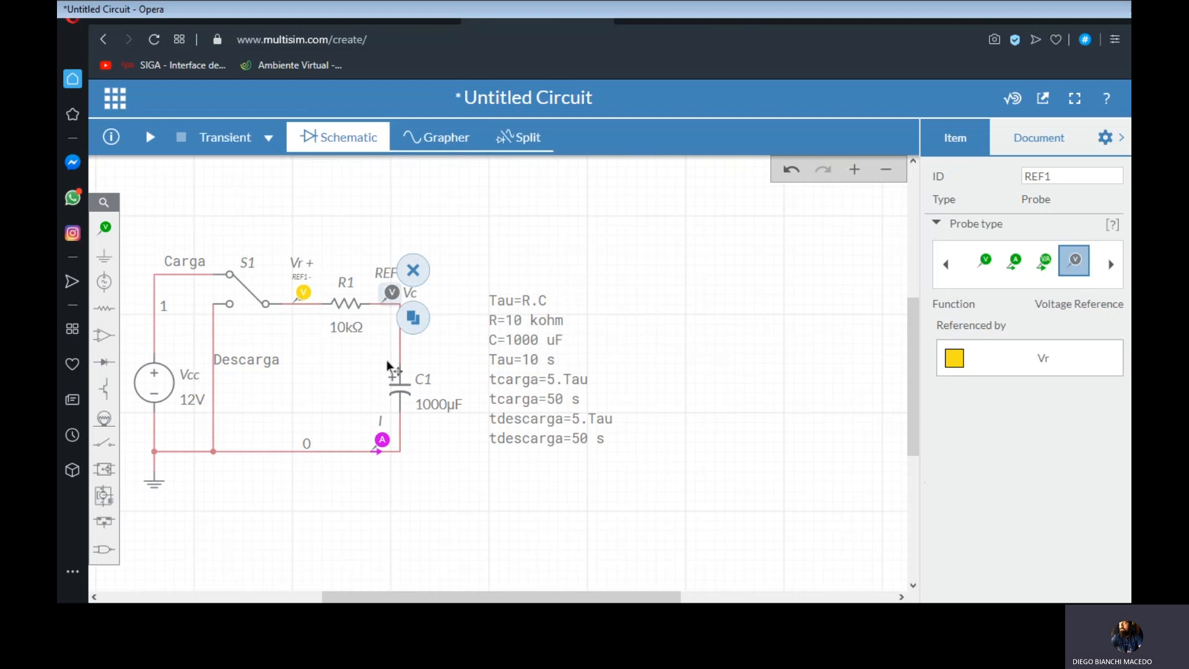
pyautogui.click(696, 289)
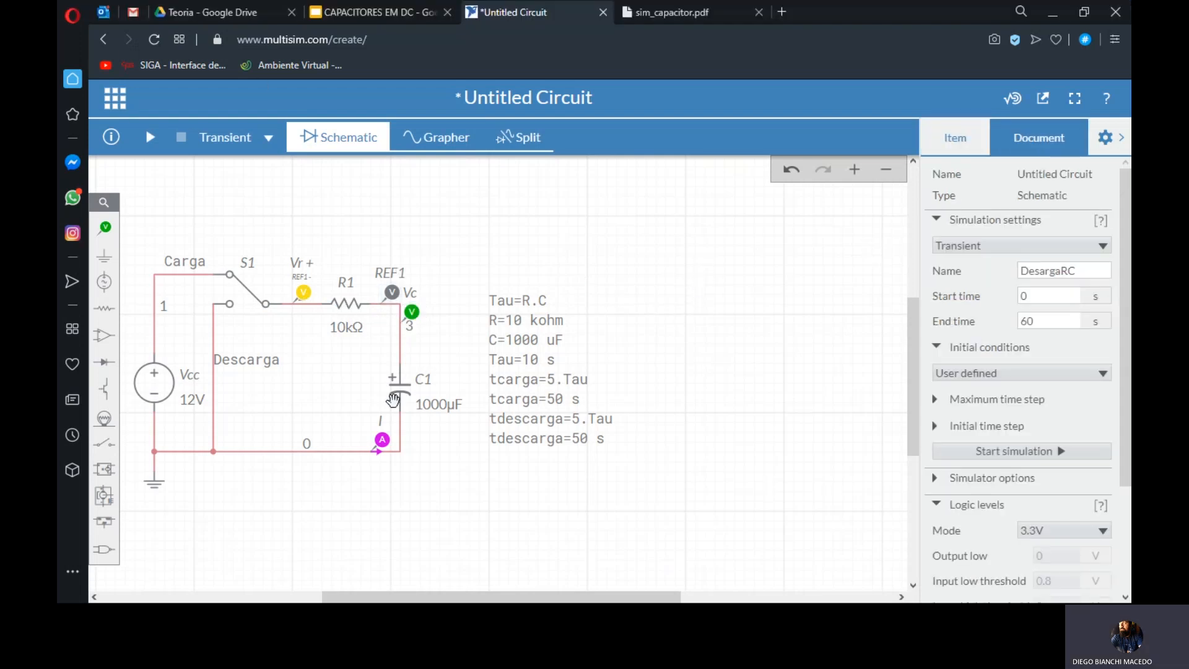
# - Set capacitor C1's initial voltage to 5 V and run the transient simulation
pyautogui.click(1038, 289)
pyautogui.click(391, 389)
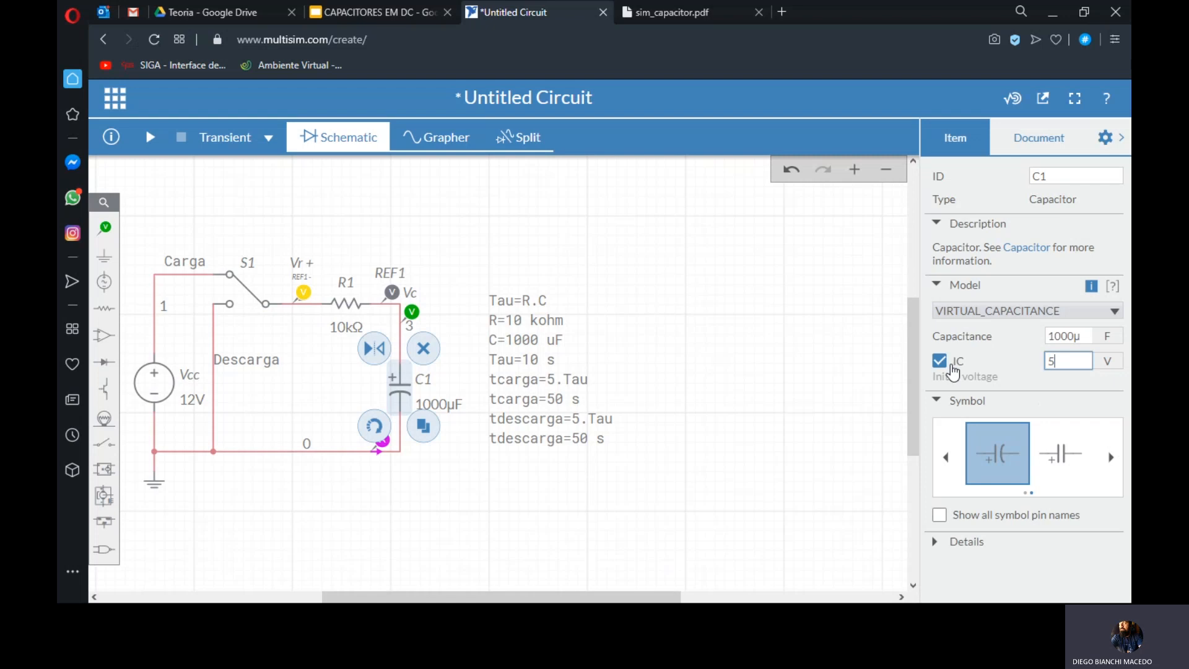
pyautogui.click(150, 137)
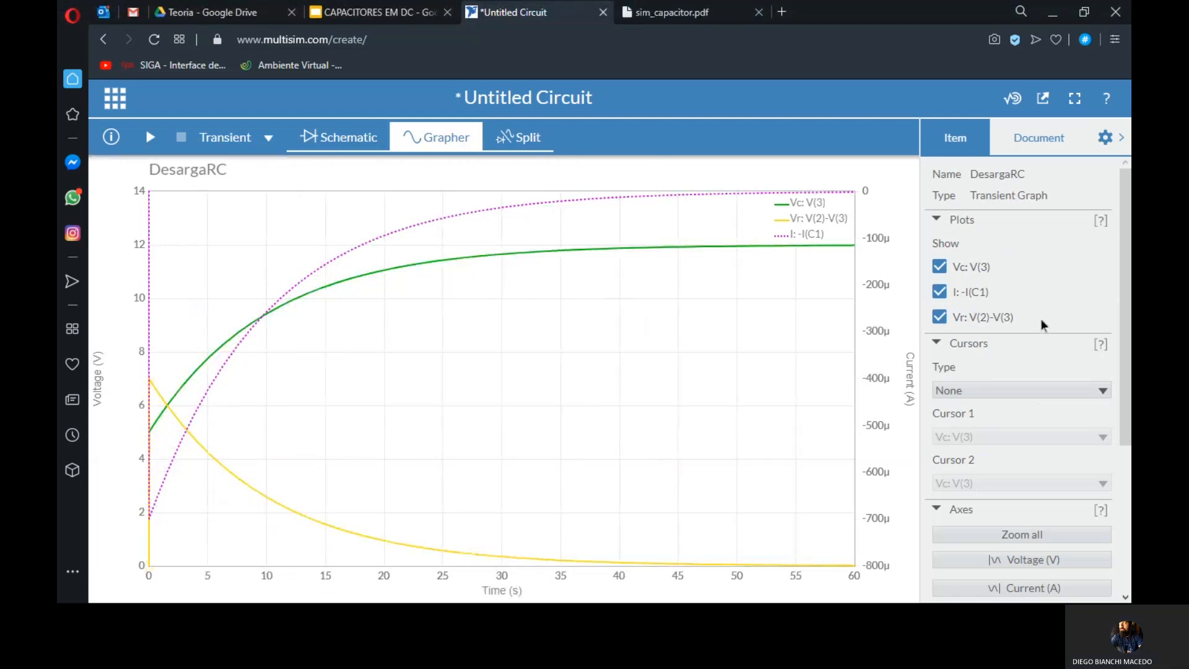
# - Hide the current plot and examine the initial and final points of the Vc and Vr curves
pyautogui.click(940, 292)
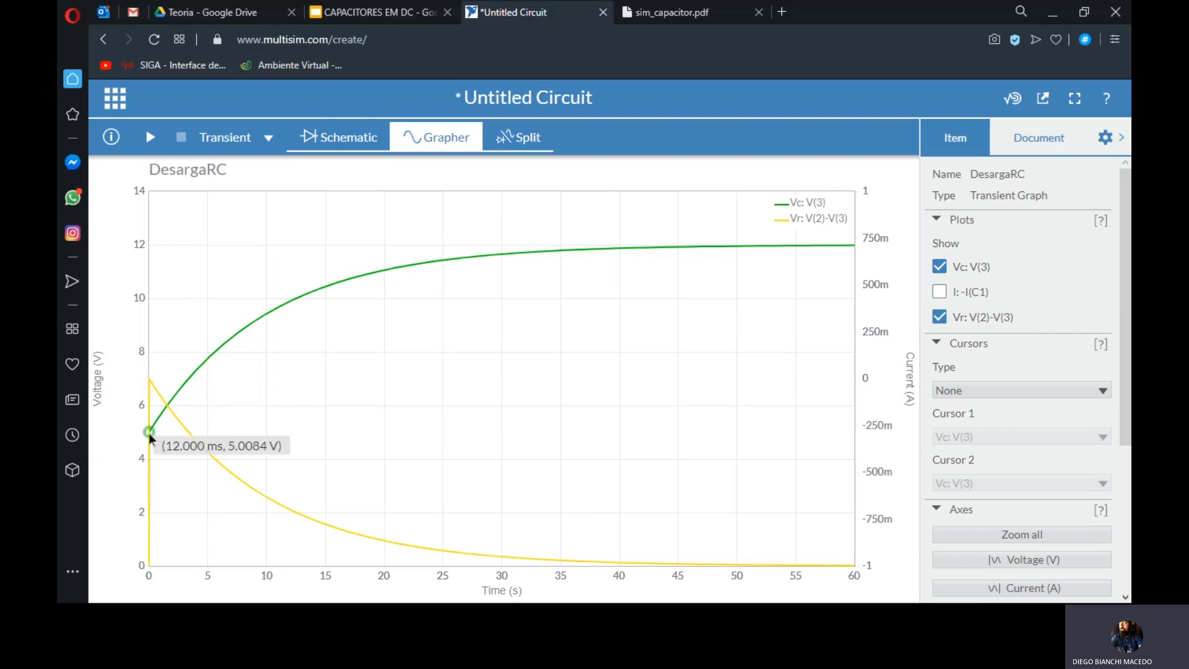
pyautogui.moveTo(153, 385)
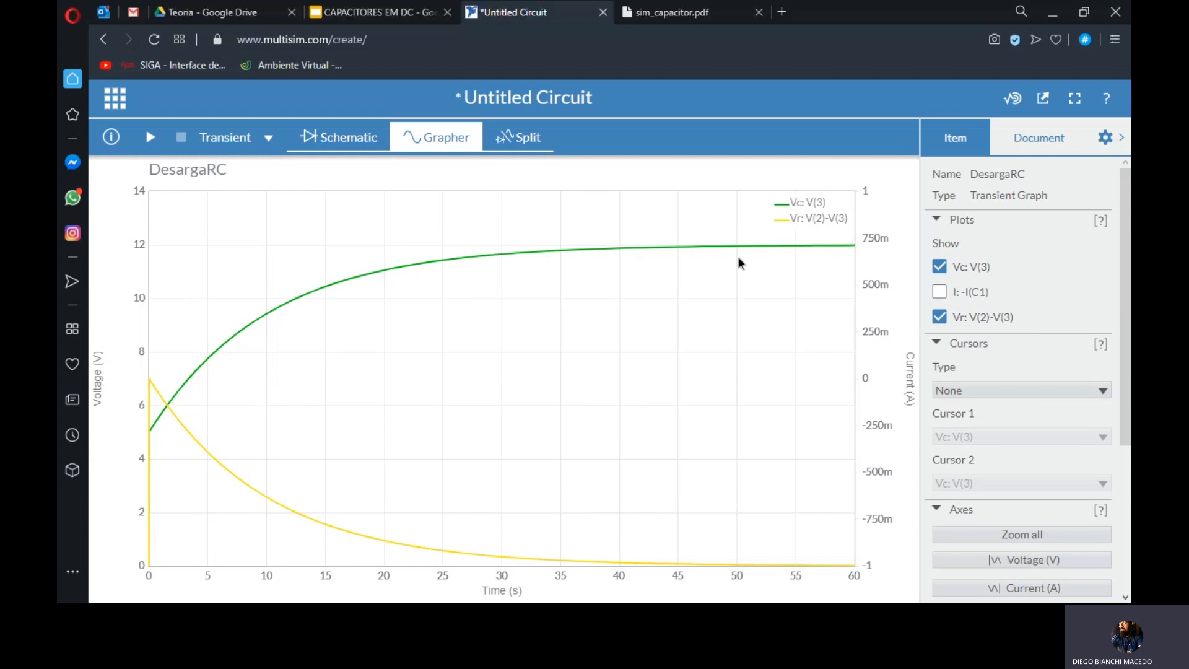
pyautogui.moveTo(737, 246)
# - Set capacitor C1's initial voltage to 20 V and rerun the transient simulation
pyautogui.click(315, 140)
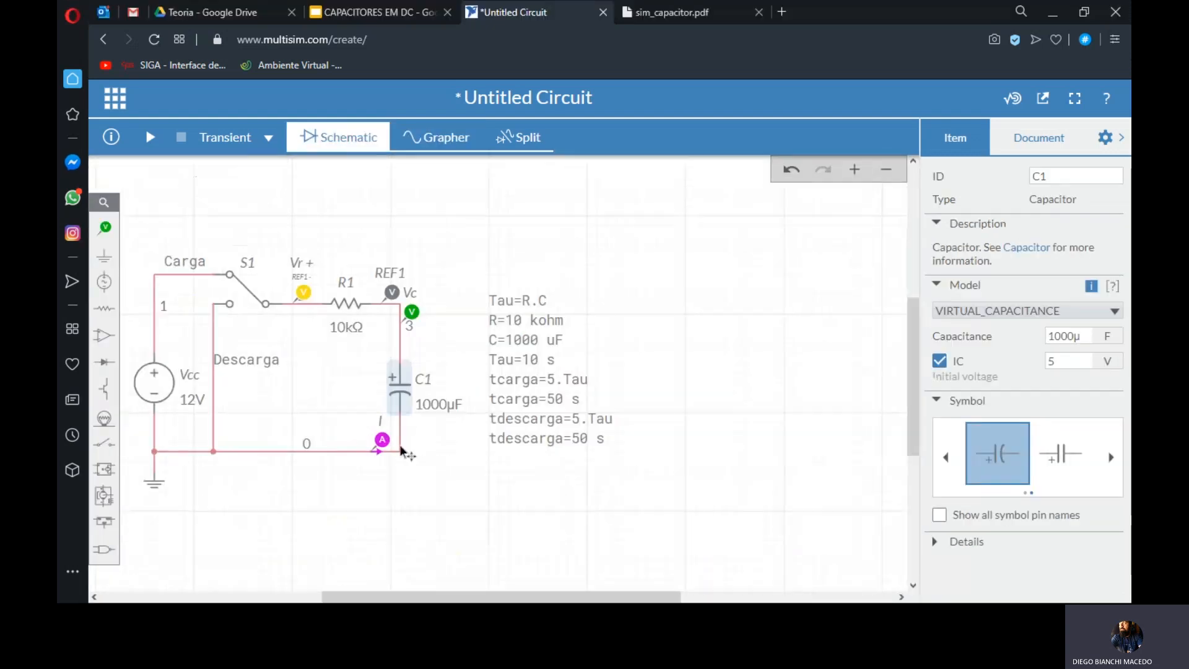
pyautogui.click(402, 390)
pyautogui.doubleClick(1056, 361)
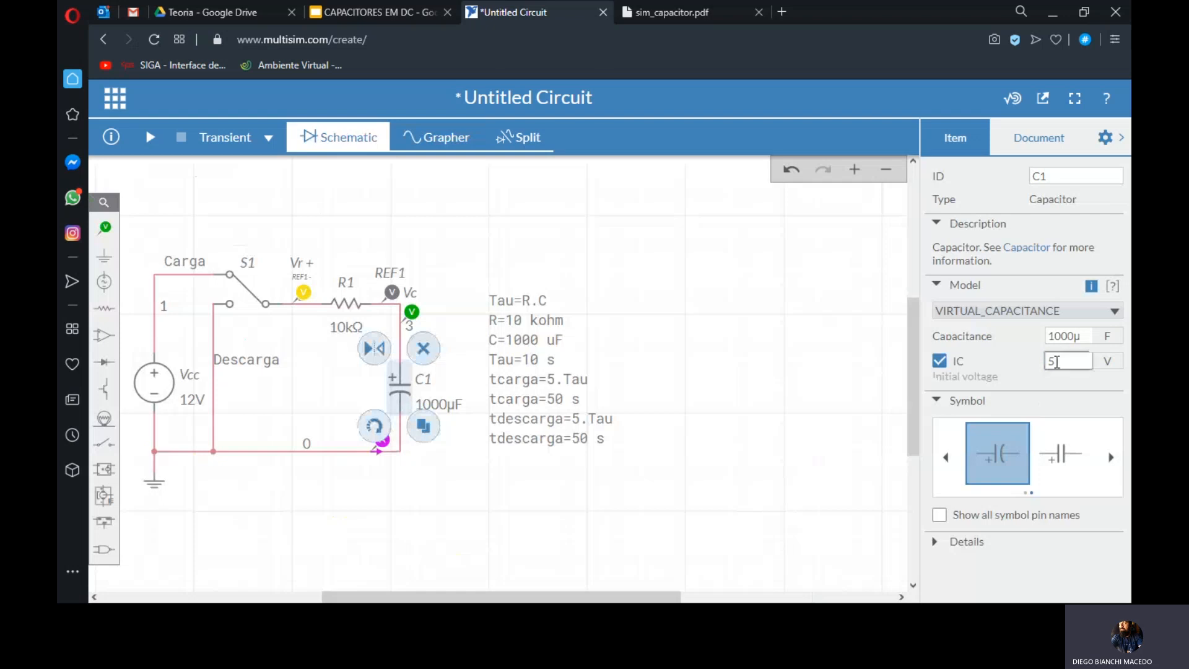
pyautogui.write('20')
pyautogui.click(148, 136)
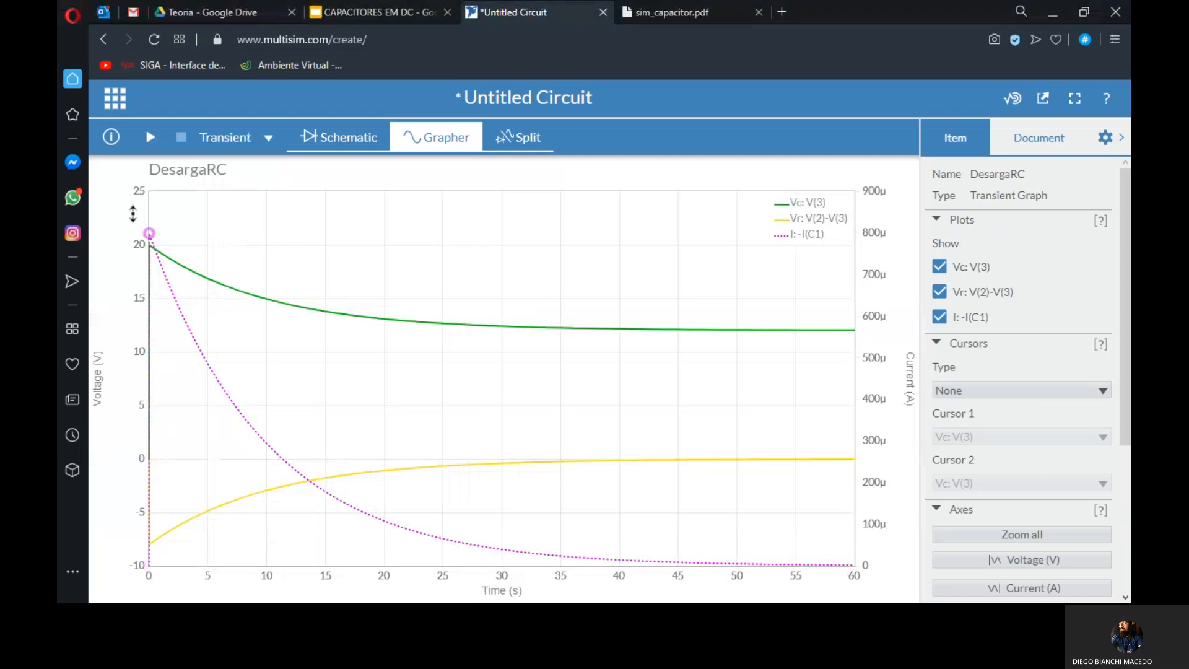
# - Flip the measurement direction of the I current probe and rerun the transient simulation
pyautogui.click(341, 137)
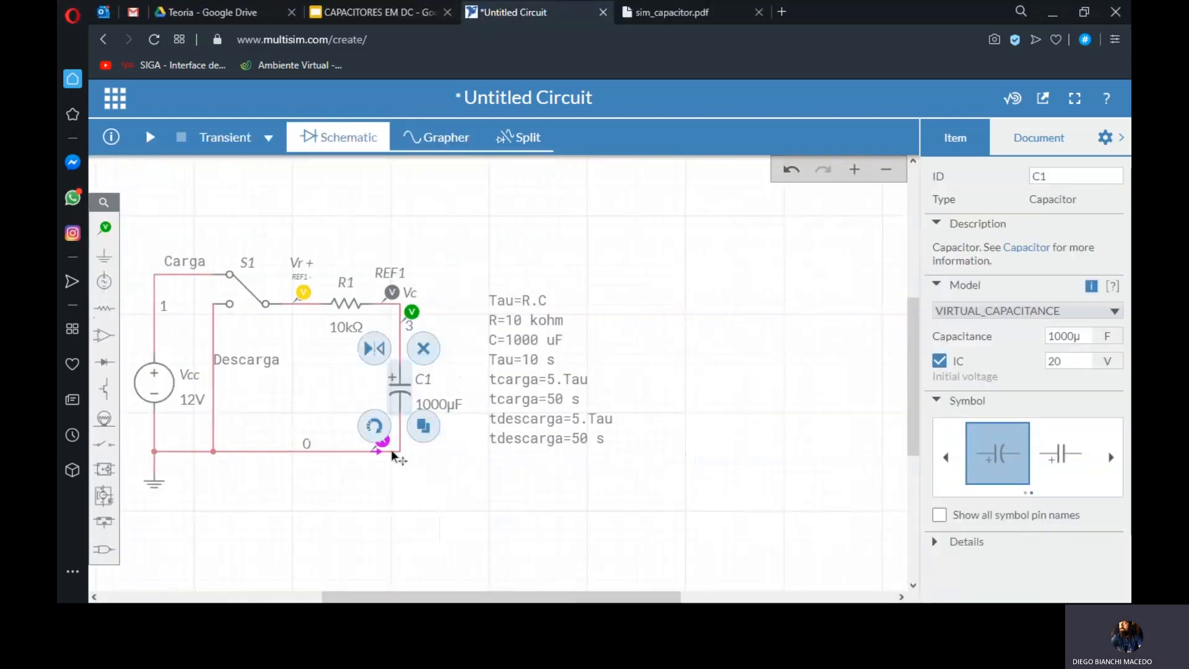
pyautogui.click(384, 443)
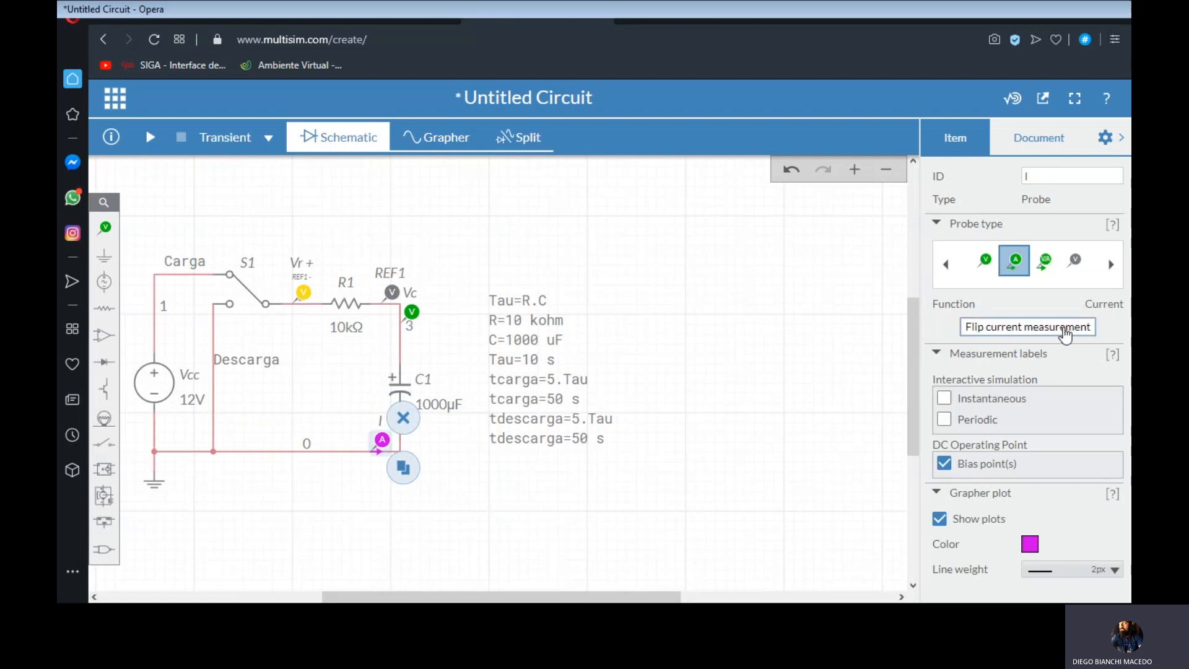
pyautogui.click(1050, 327)
pyautogui.click(149, 137)
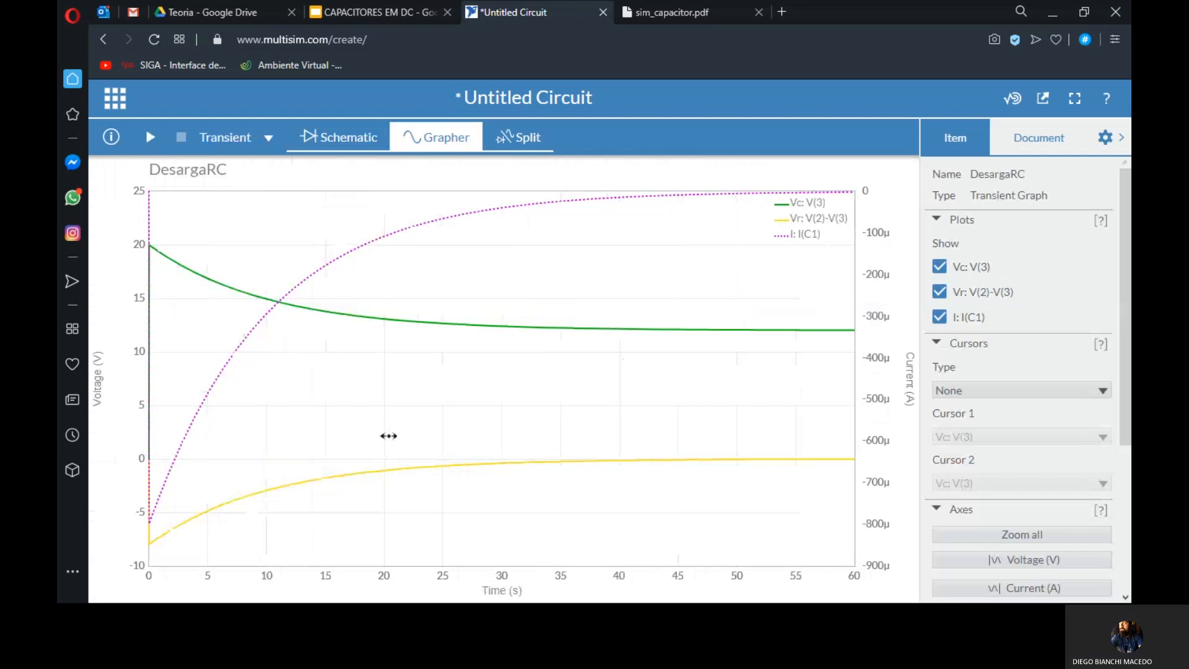
# - Check the probe directions in the schematic, and hide the I: I(C1) plot to examine the Vc and Vr curves
pyautogui.click(372, 146)
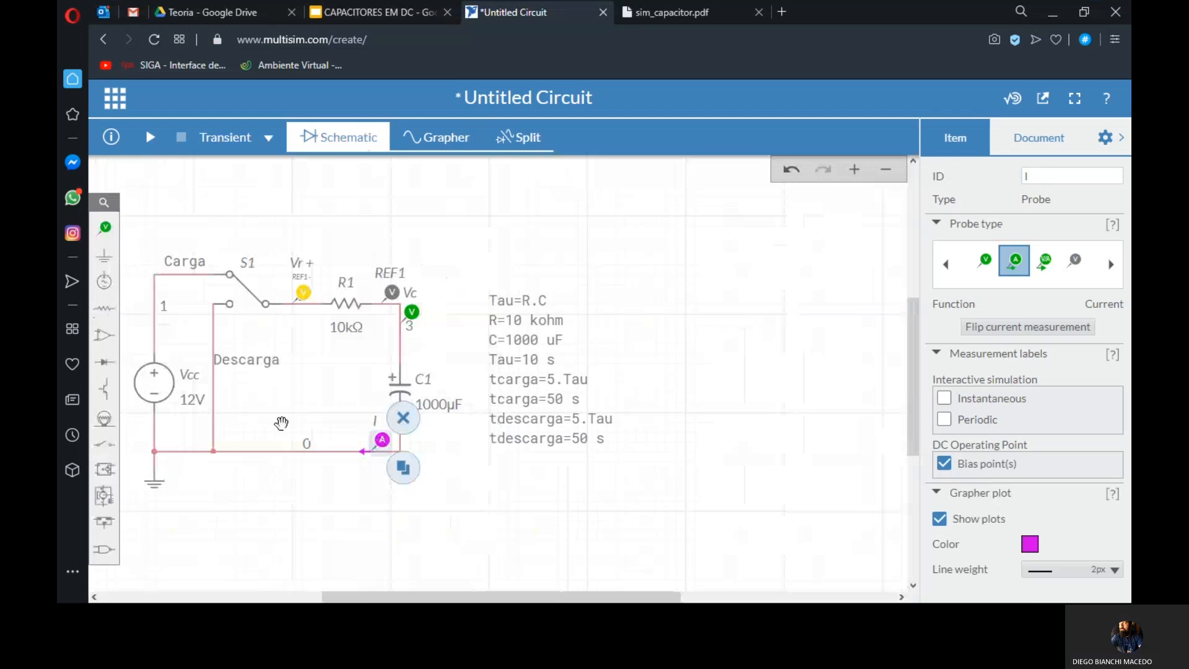
pyautogui.click(433, 136)
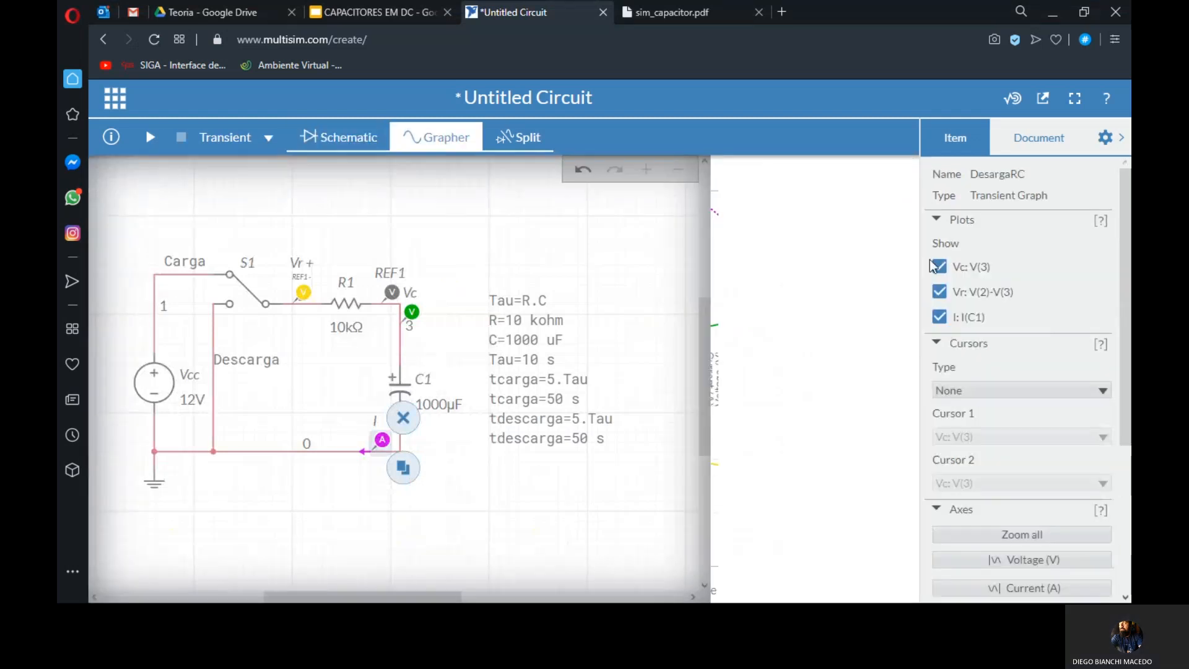
pyautogui.click(940, 317)
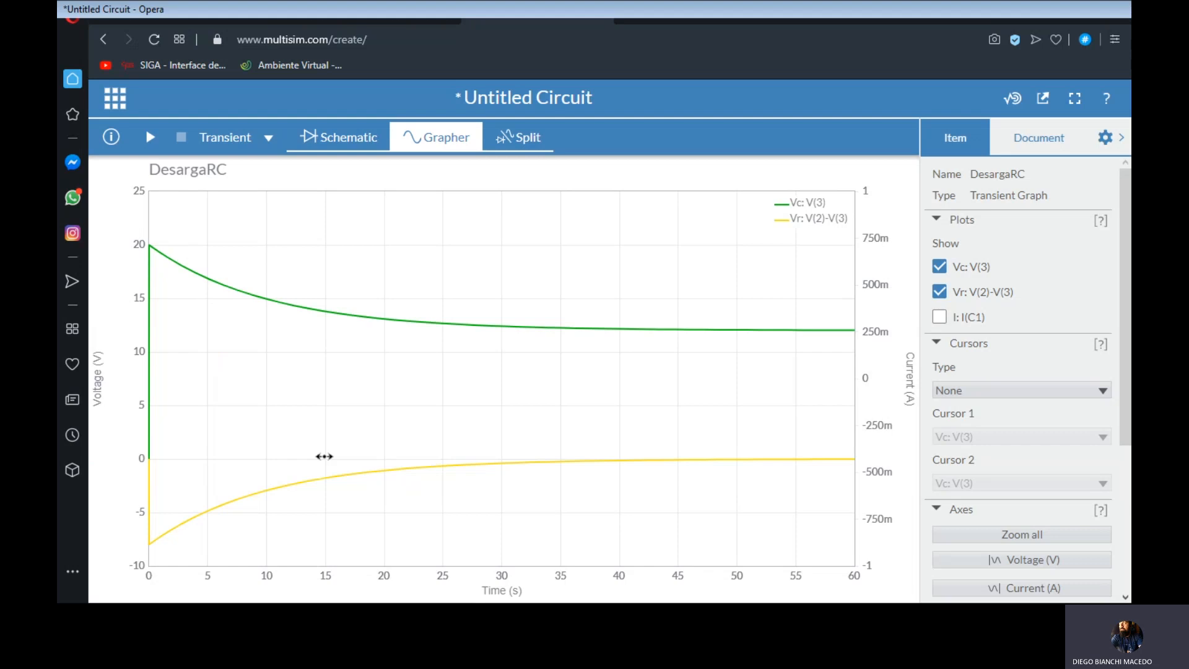
pyautogui.moveTo(159, 545)
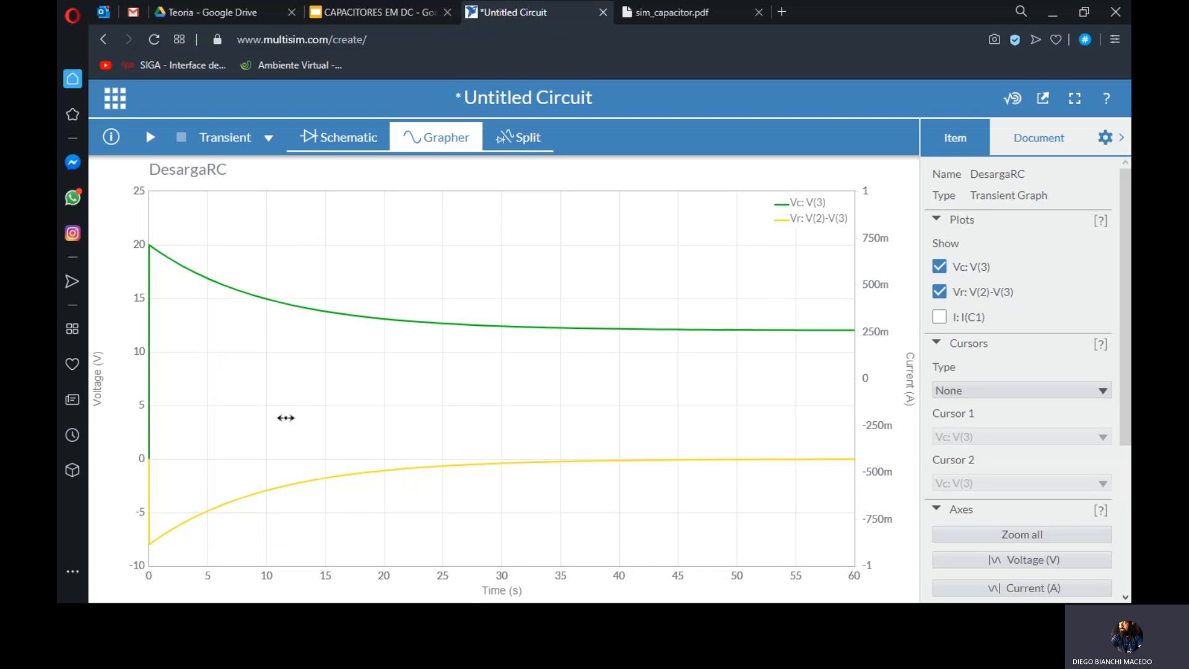
# - Return to the schematic and center the circuit with its time-constant notes in view
pyautogui.click(318, 136)
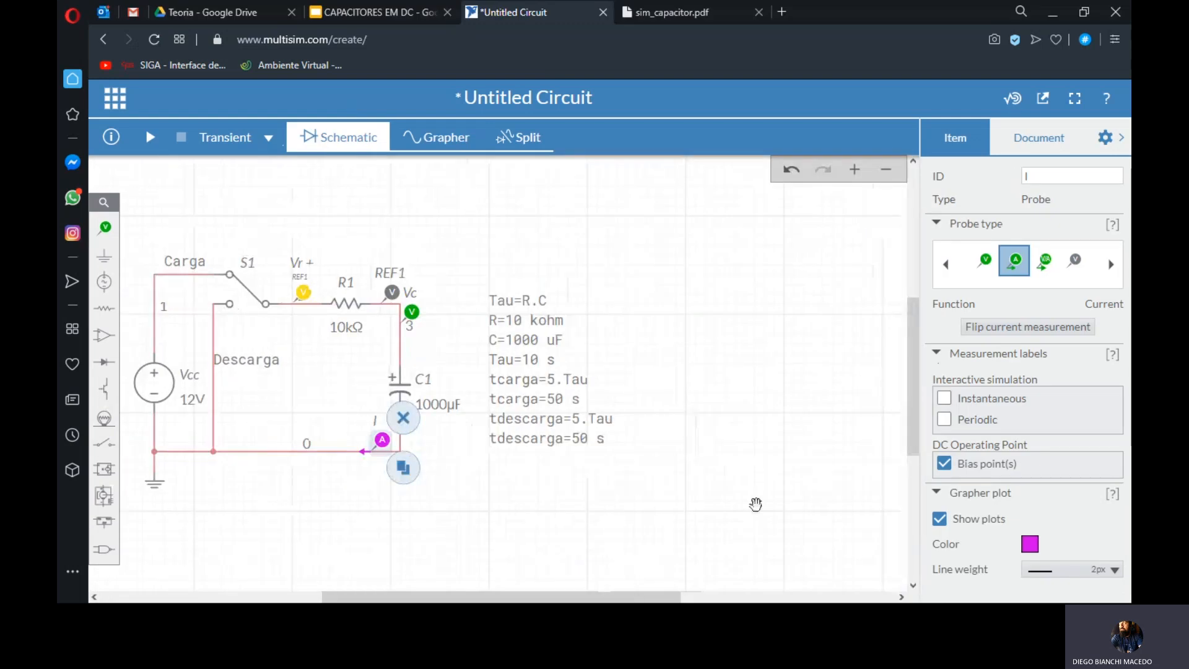
pyautogui.moveTo(788, 502); pyautogui.dragTo(918, 496)
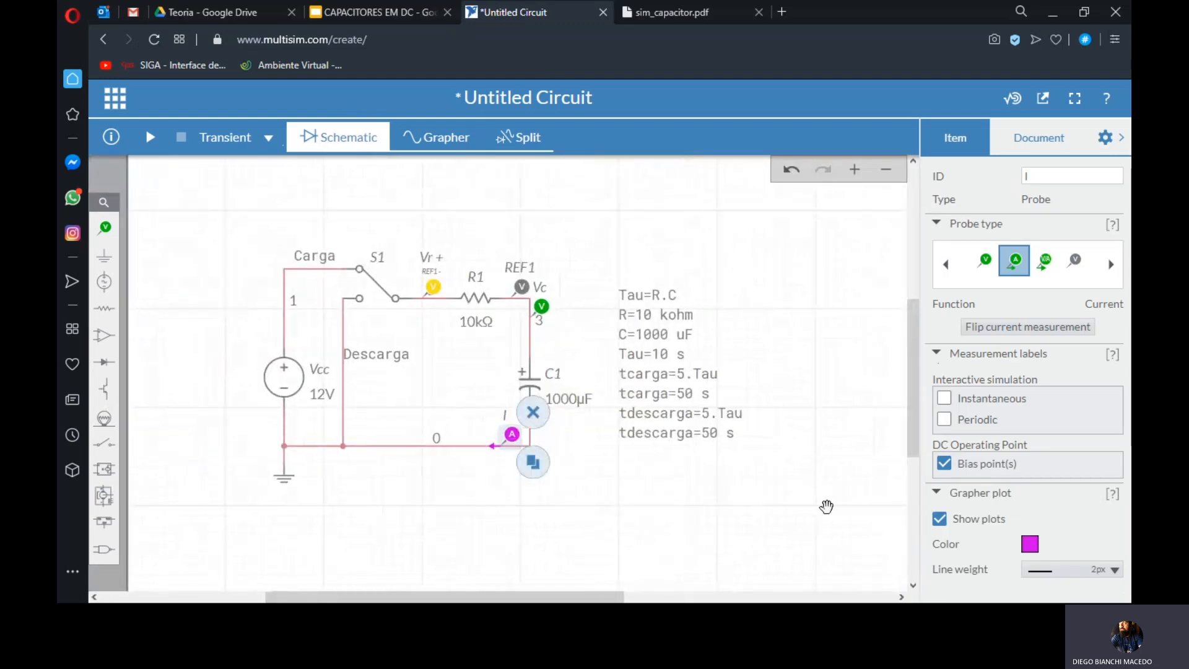